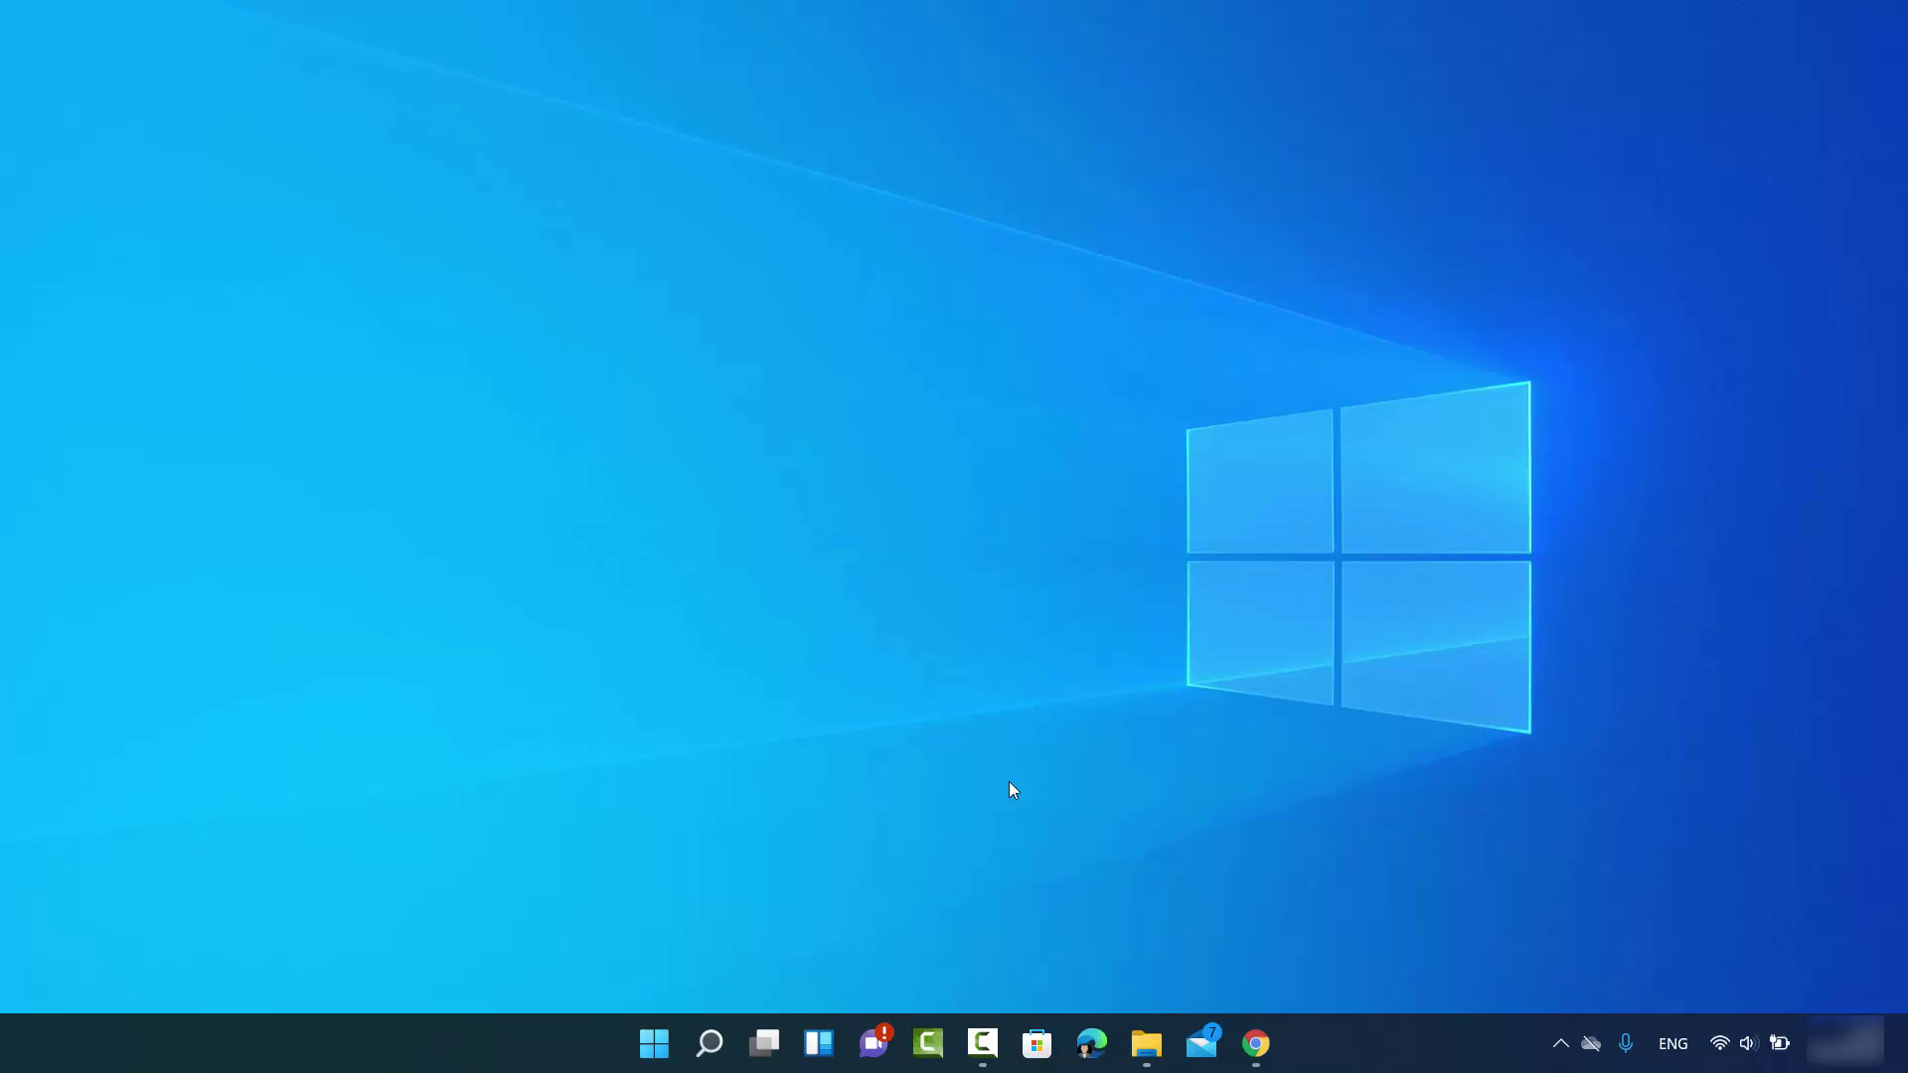
- Search 'prin' and open Printers & scanners settings, which lists the HP ENVY 4520 printer
click(711, 1046)
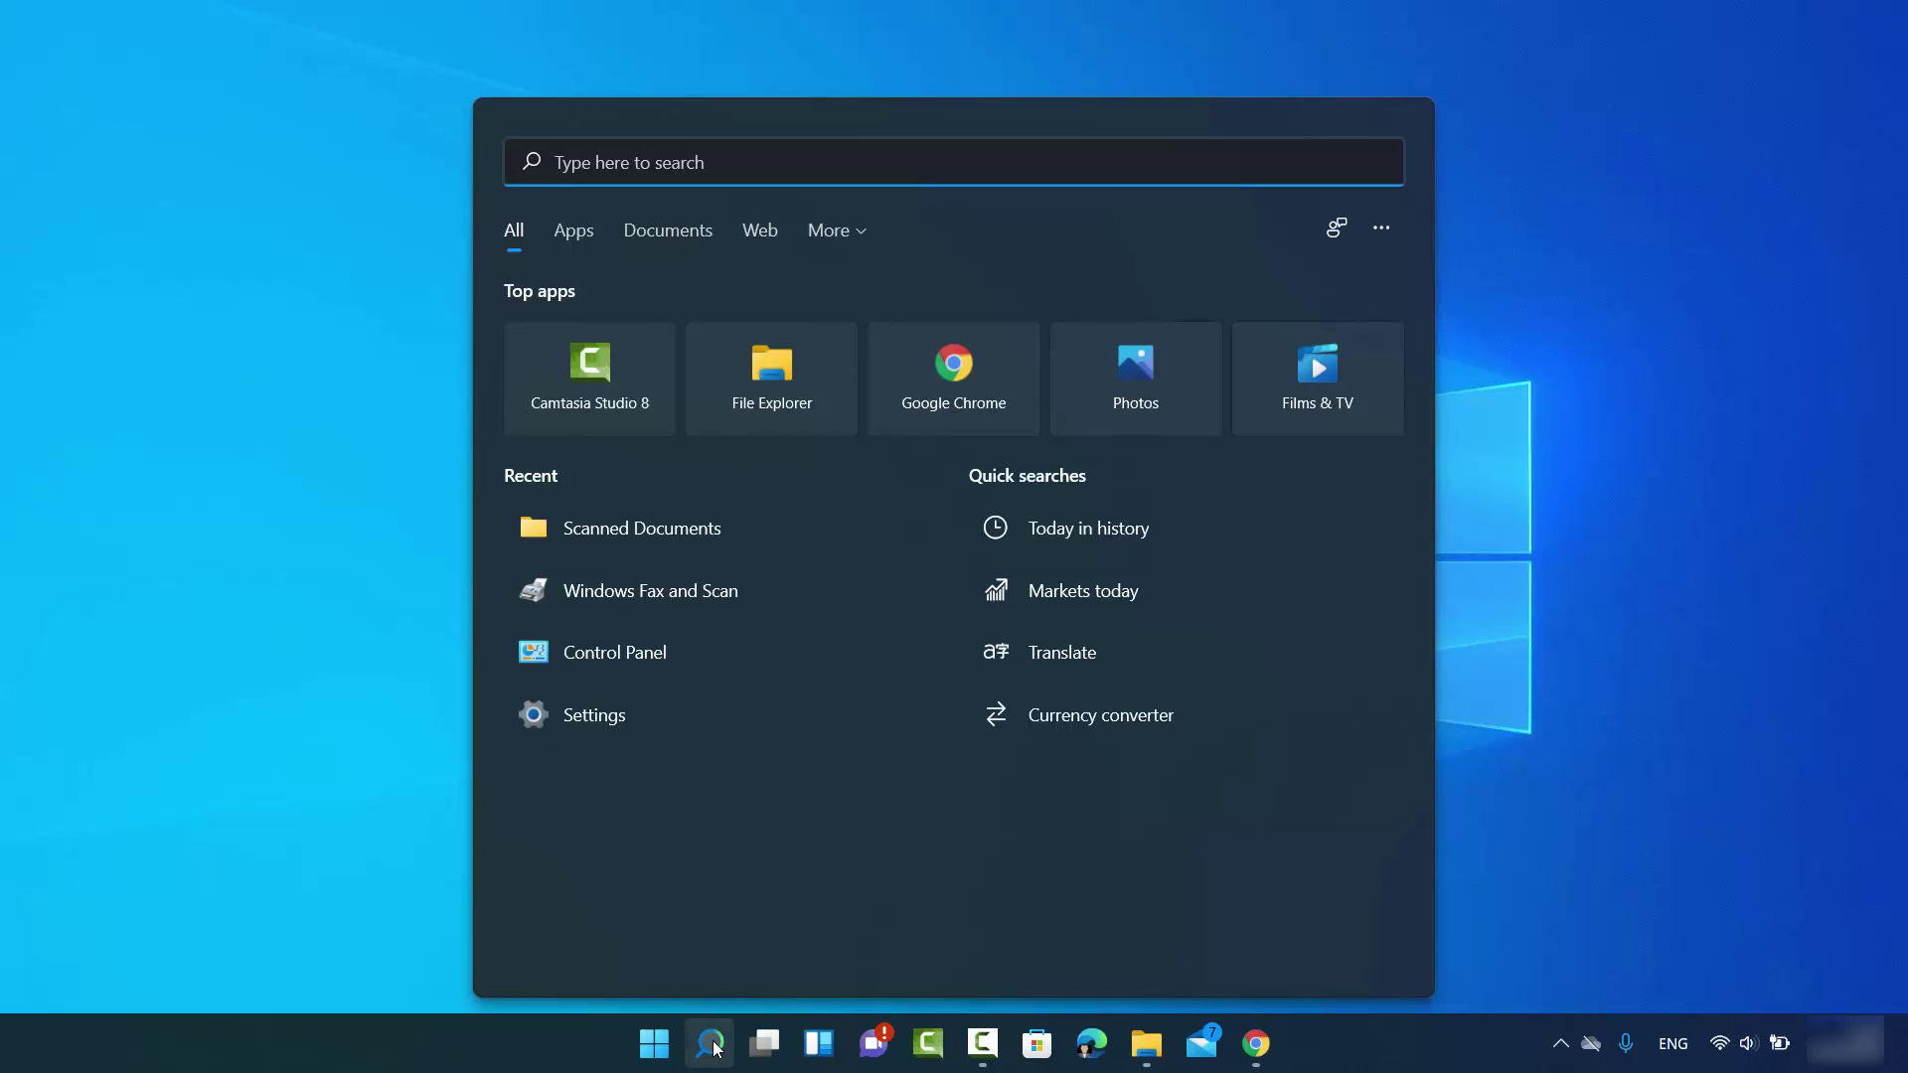
text(prin)
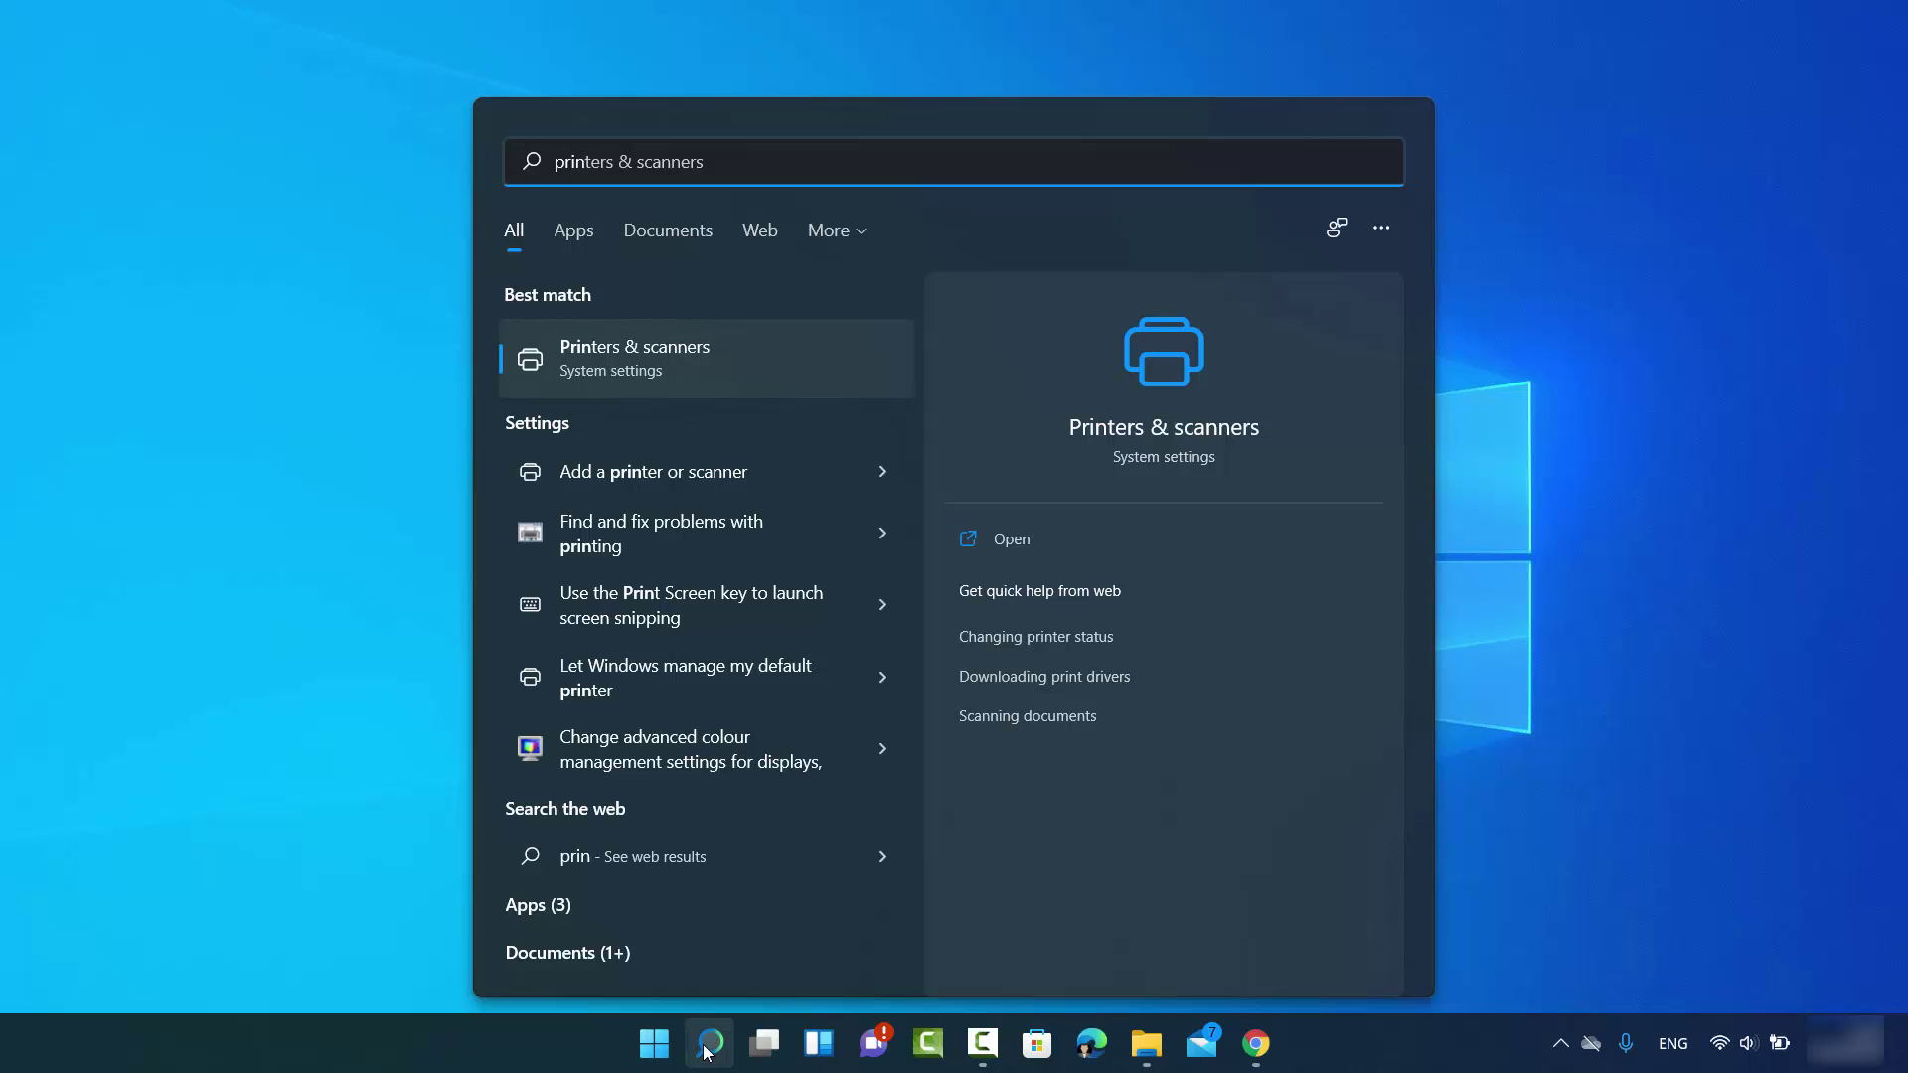
click(629, 364)
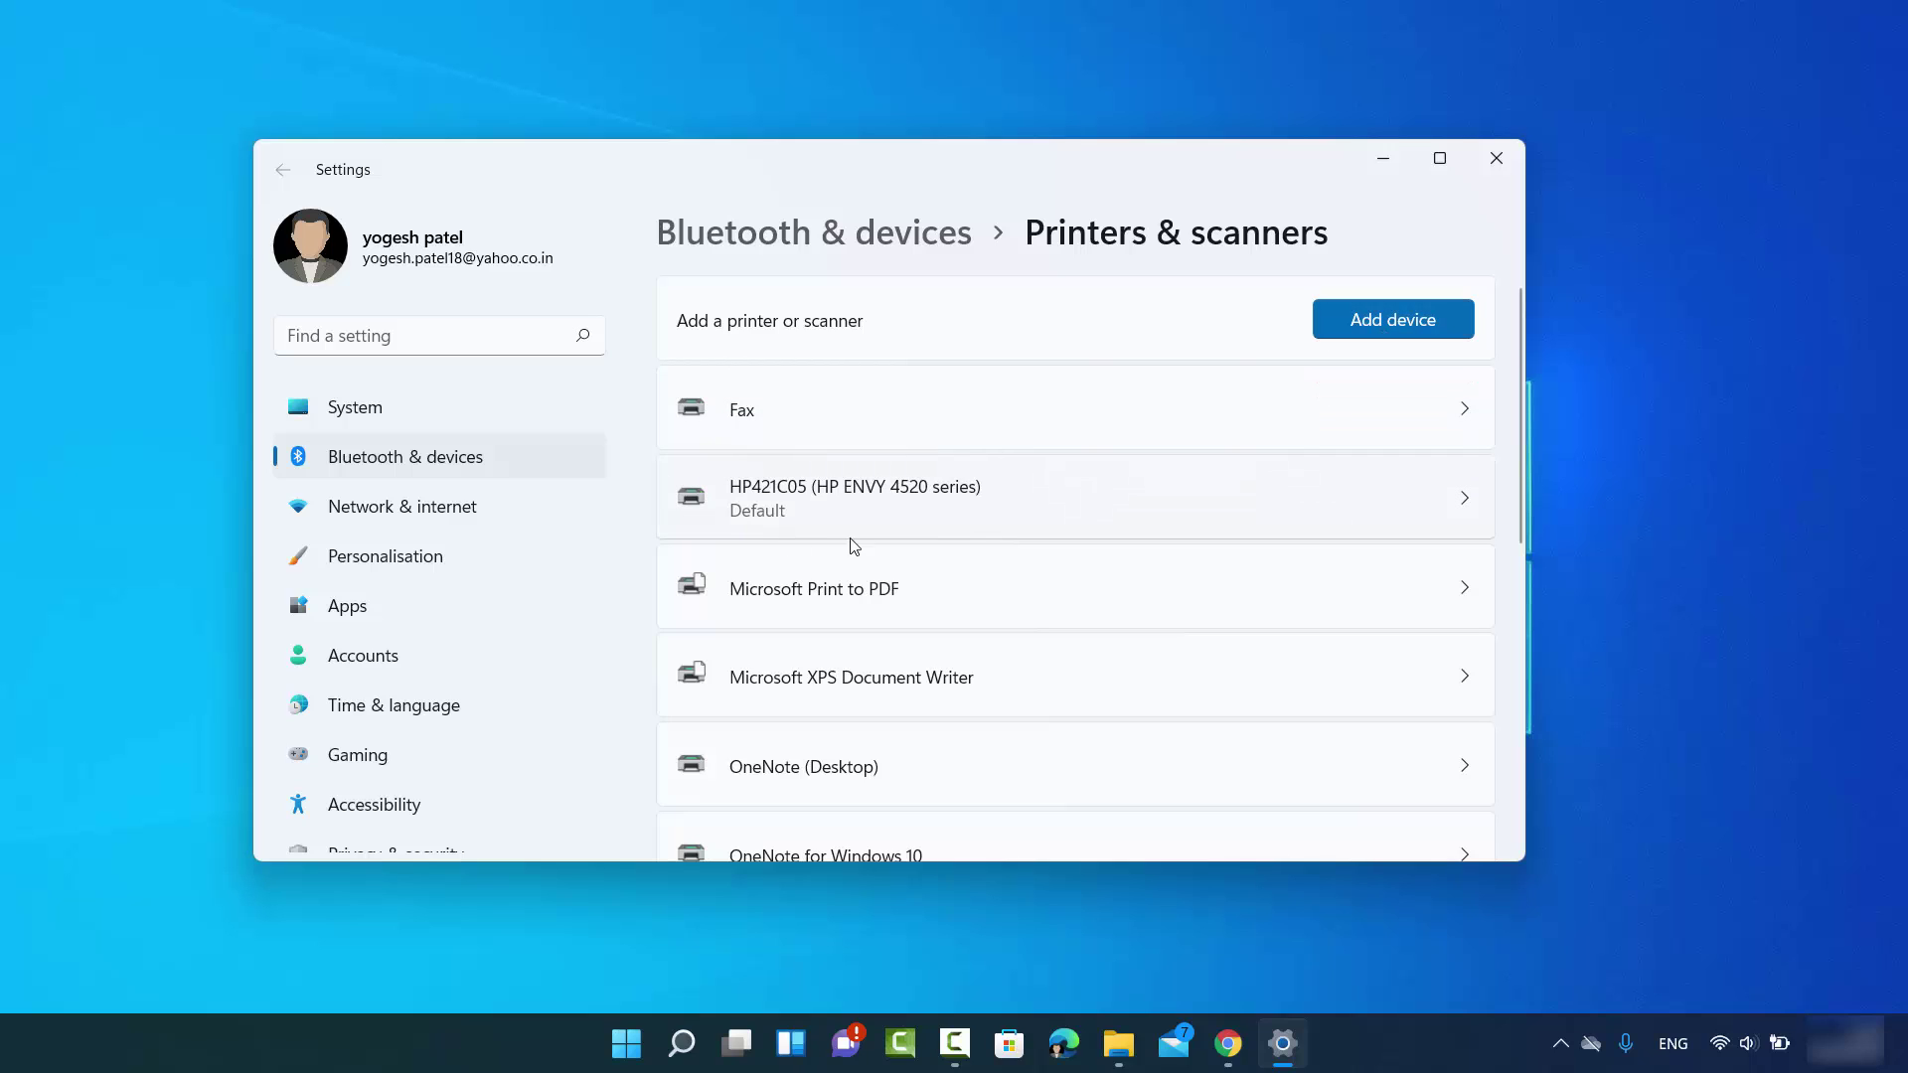
- Close Settings and launch Windows Fax and Scan from a 'fax and sca' search
click(1482, 170)
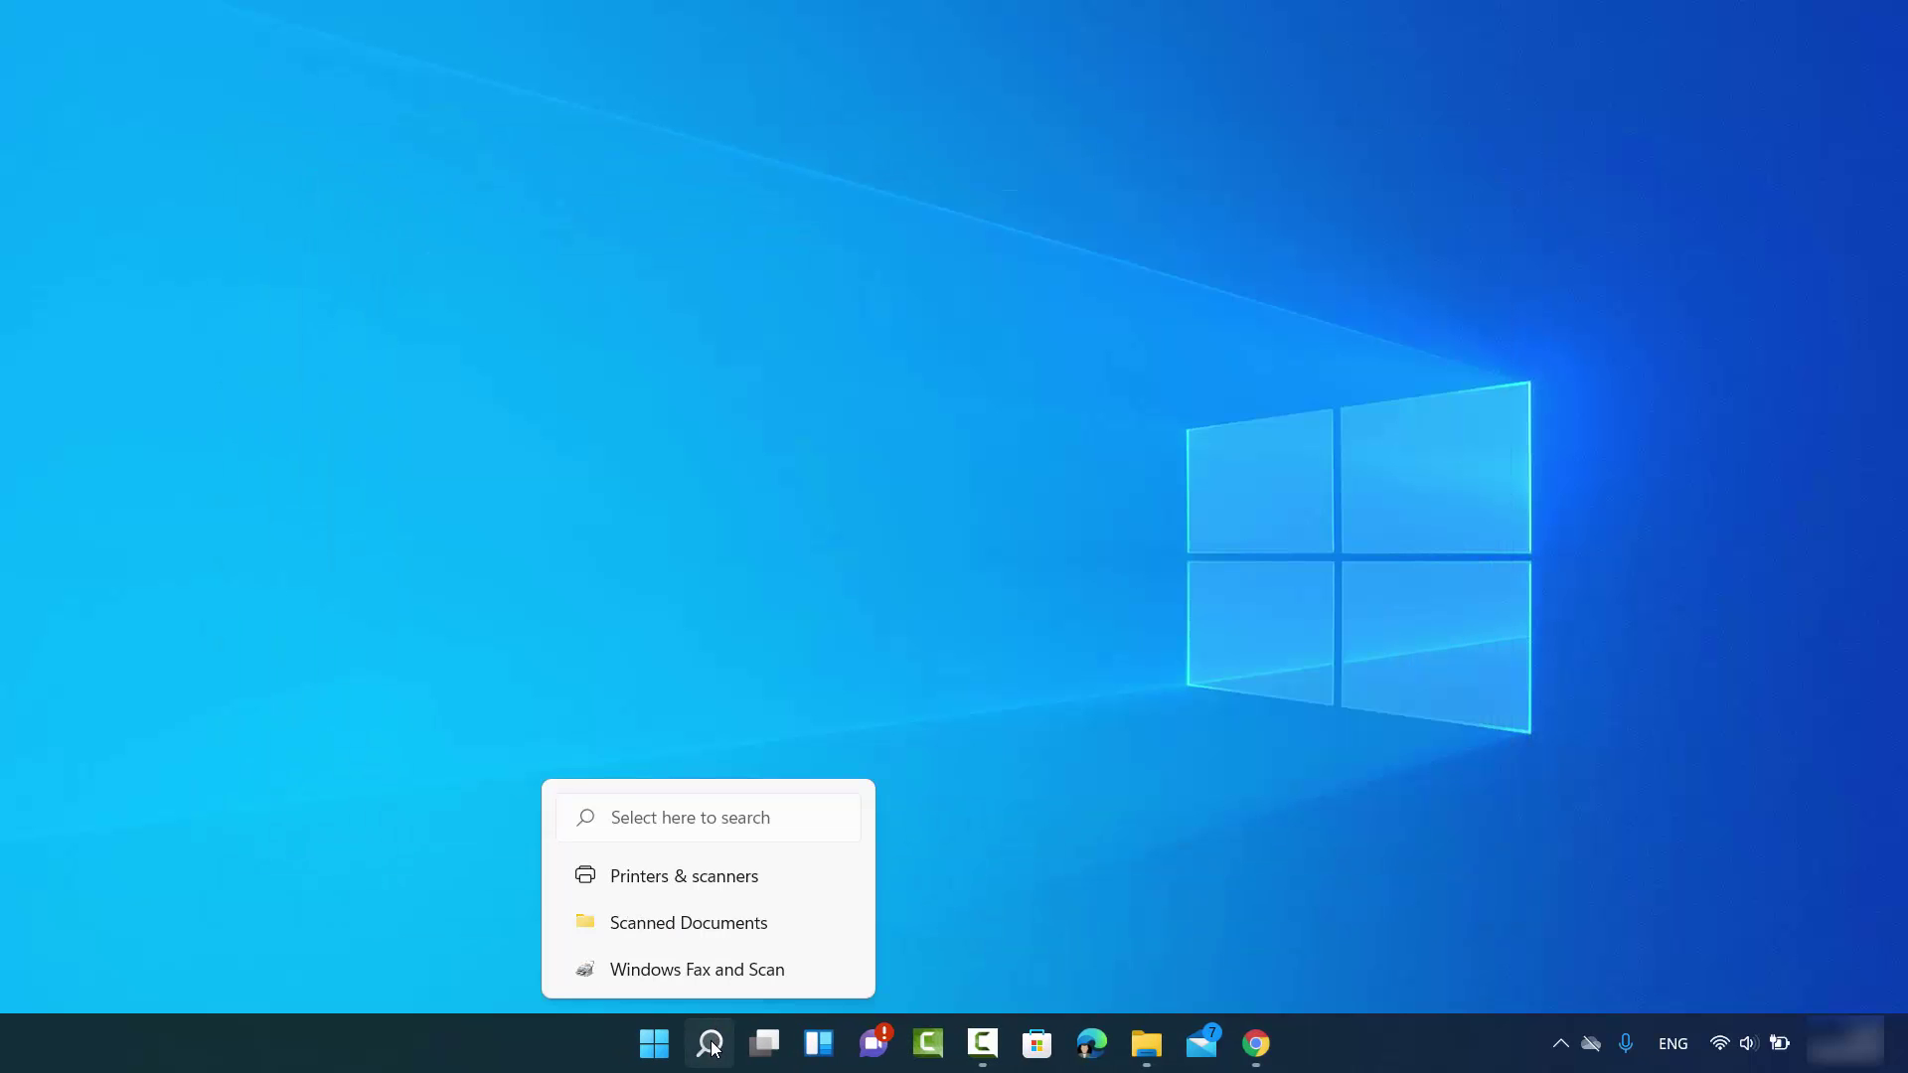
click(712, 1046)
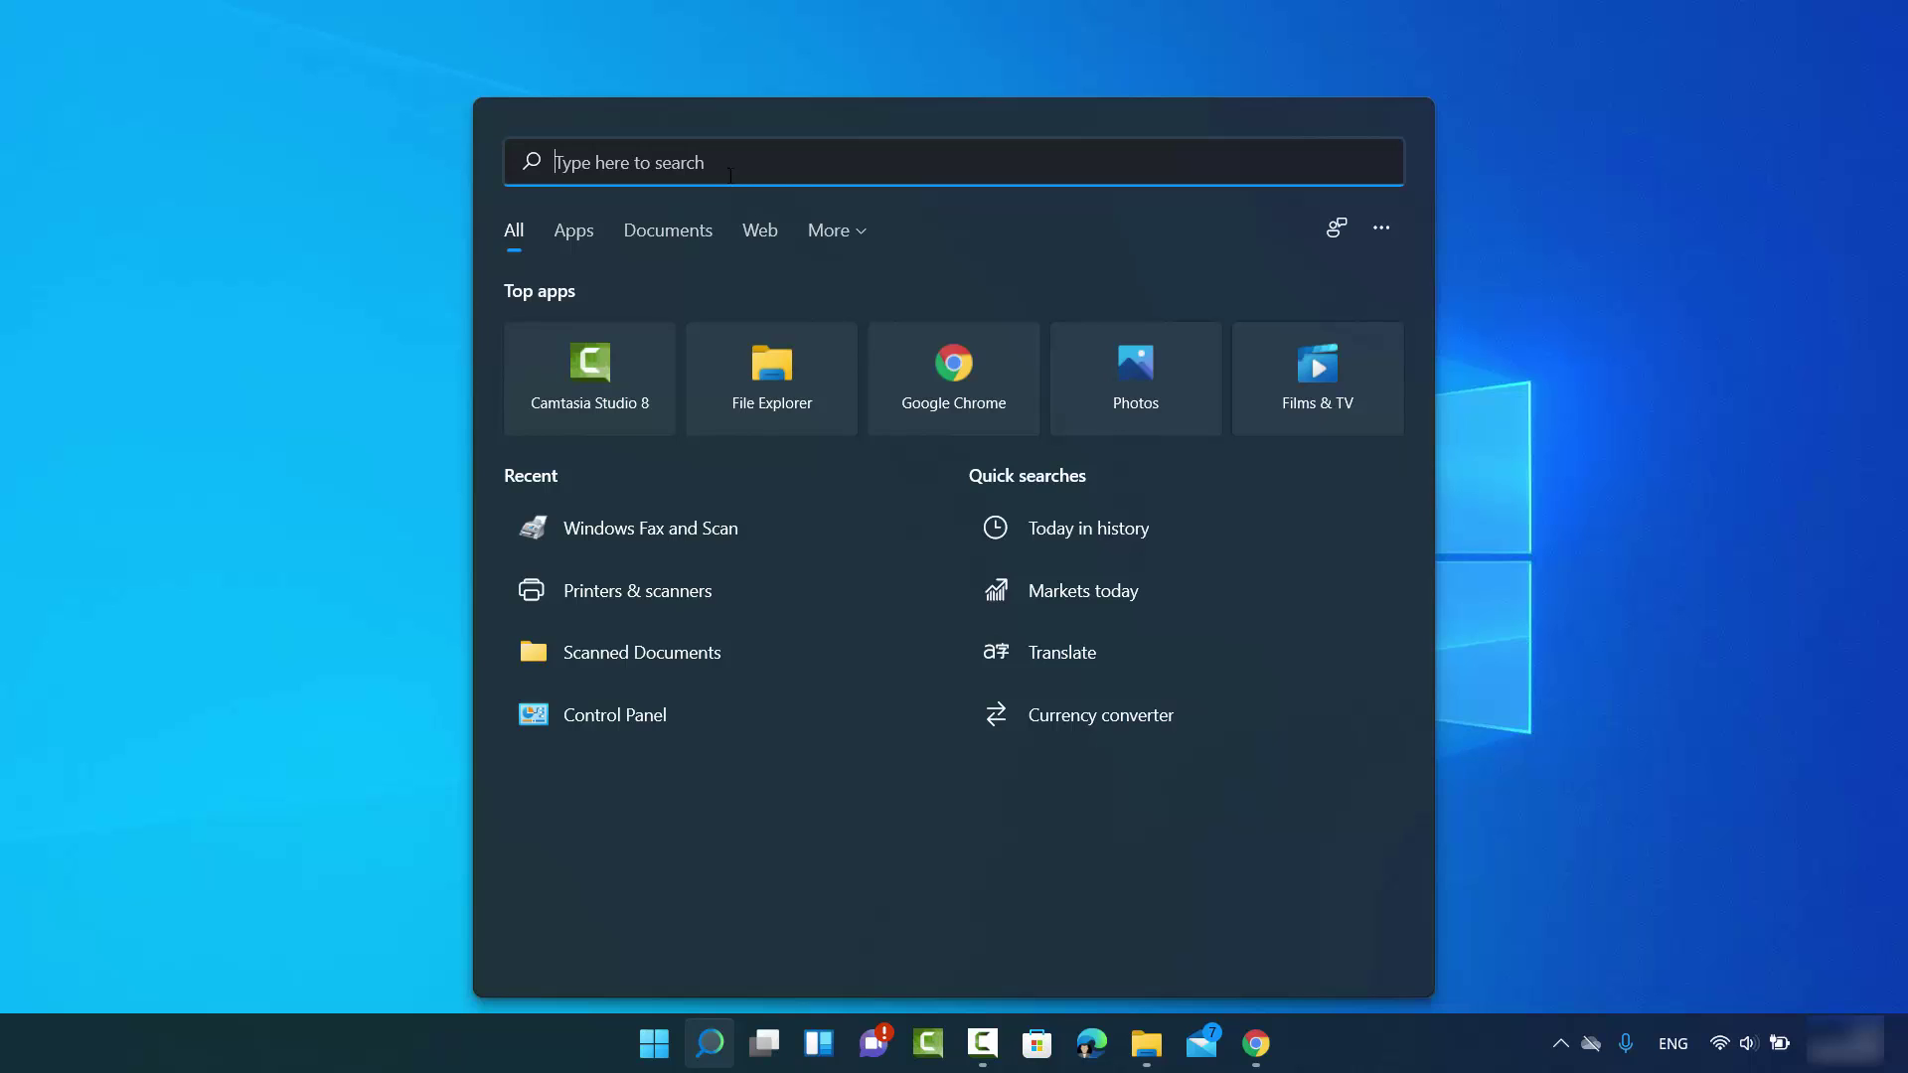
text(fax )
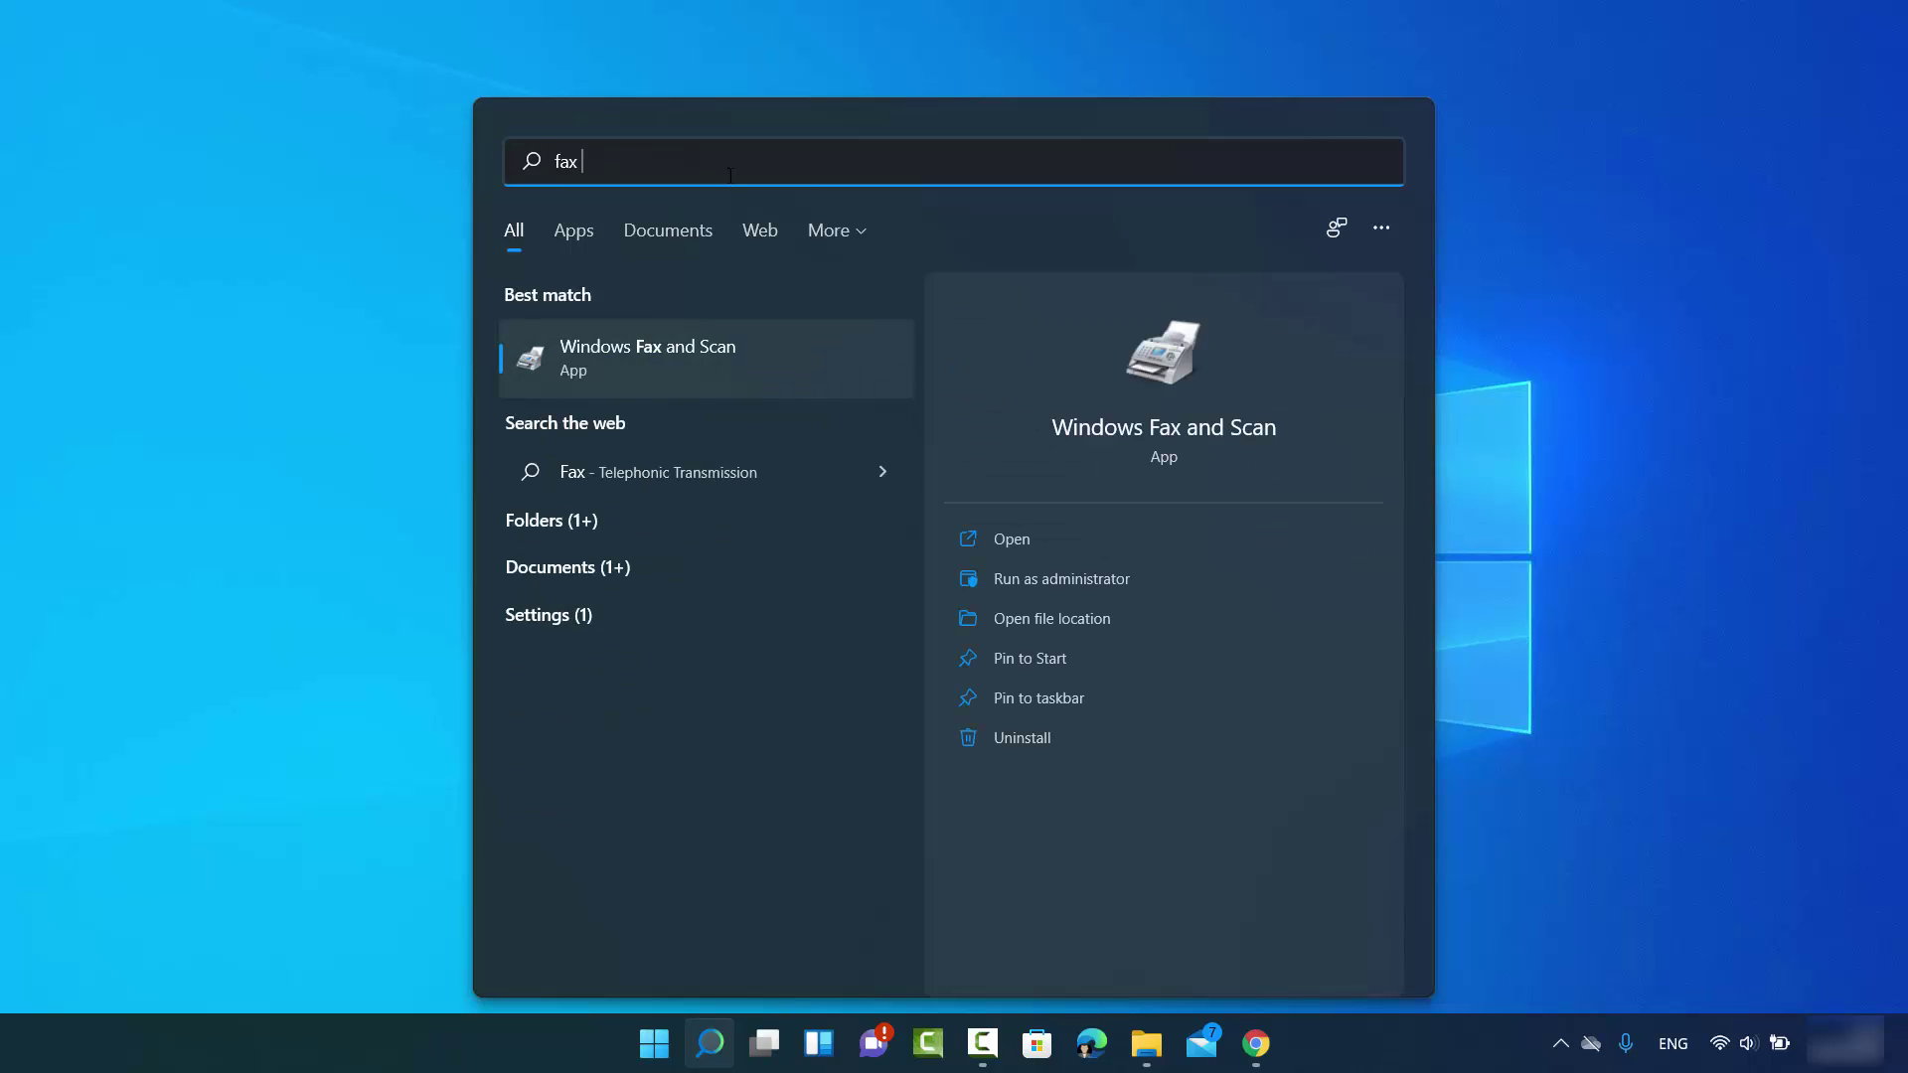
text(and sca)
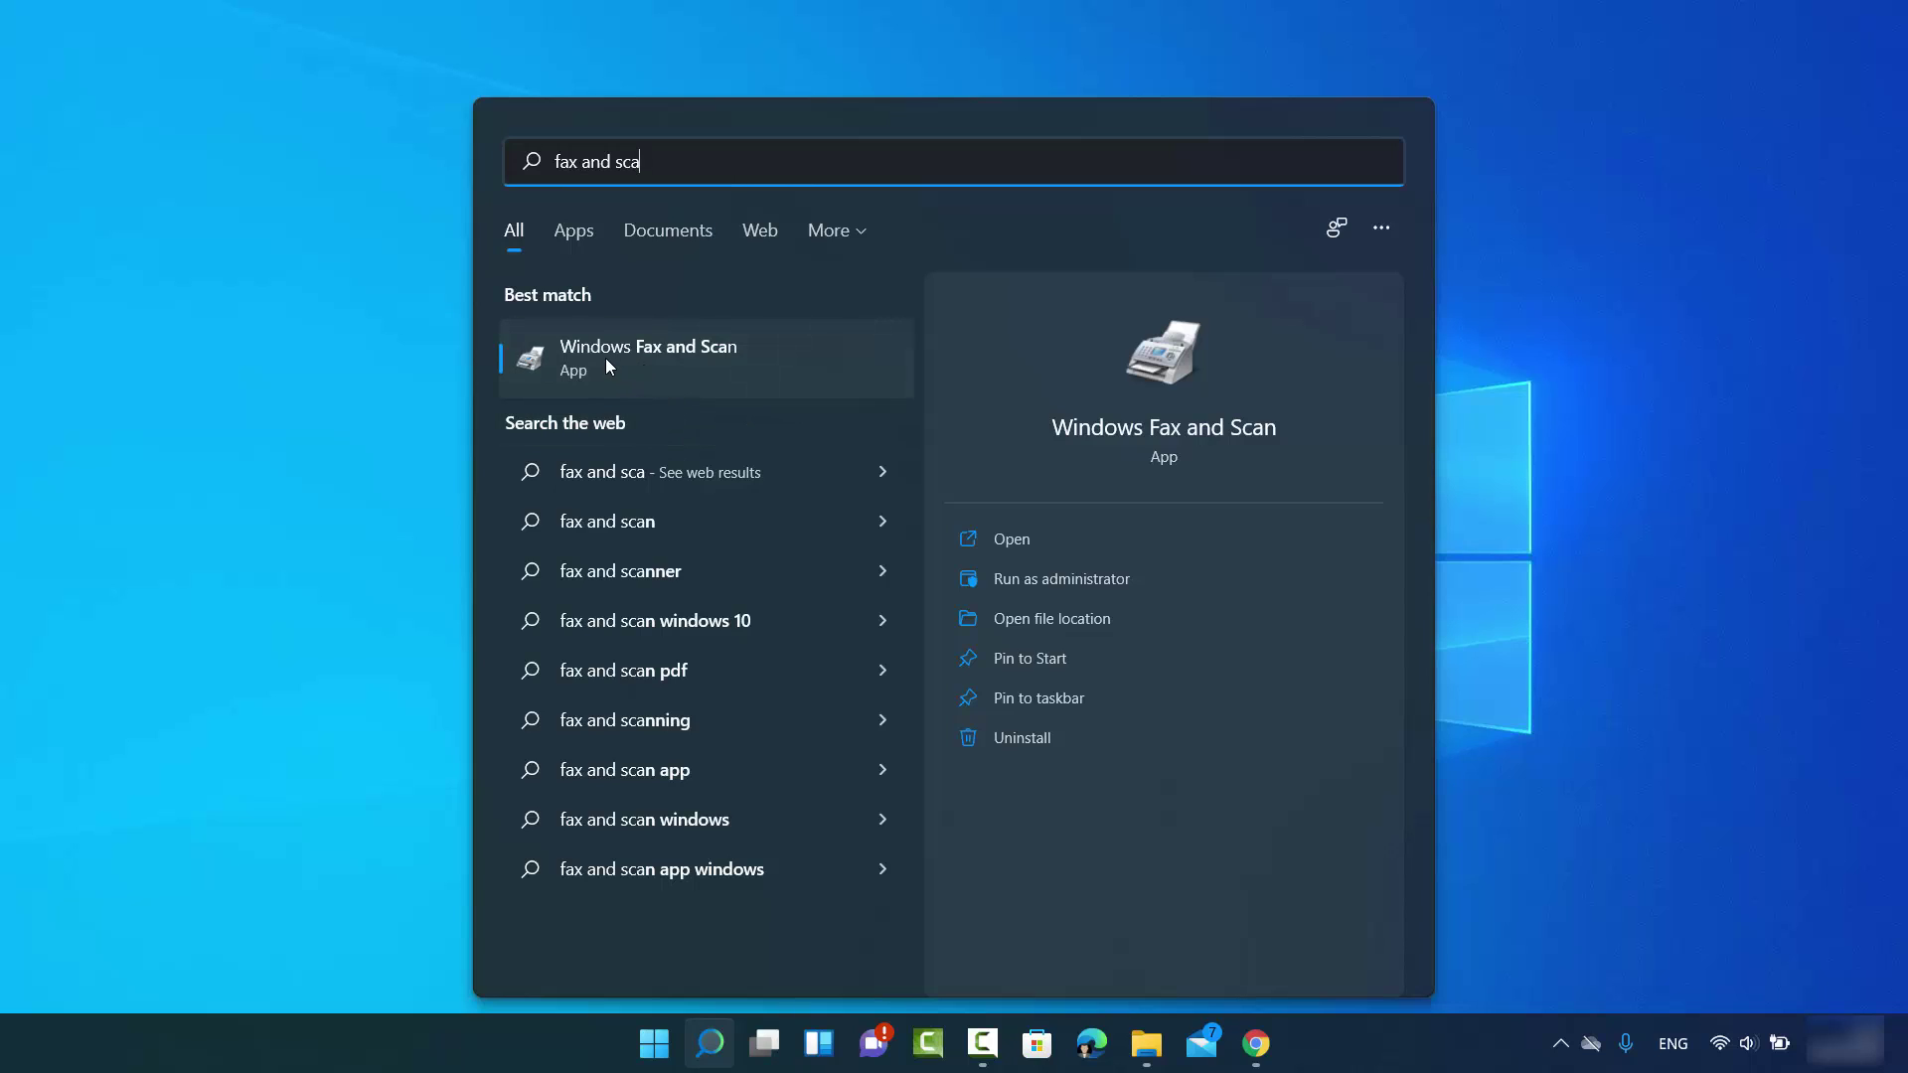
click(687, 360)
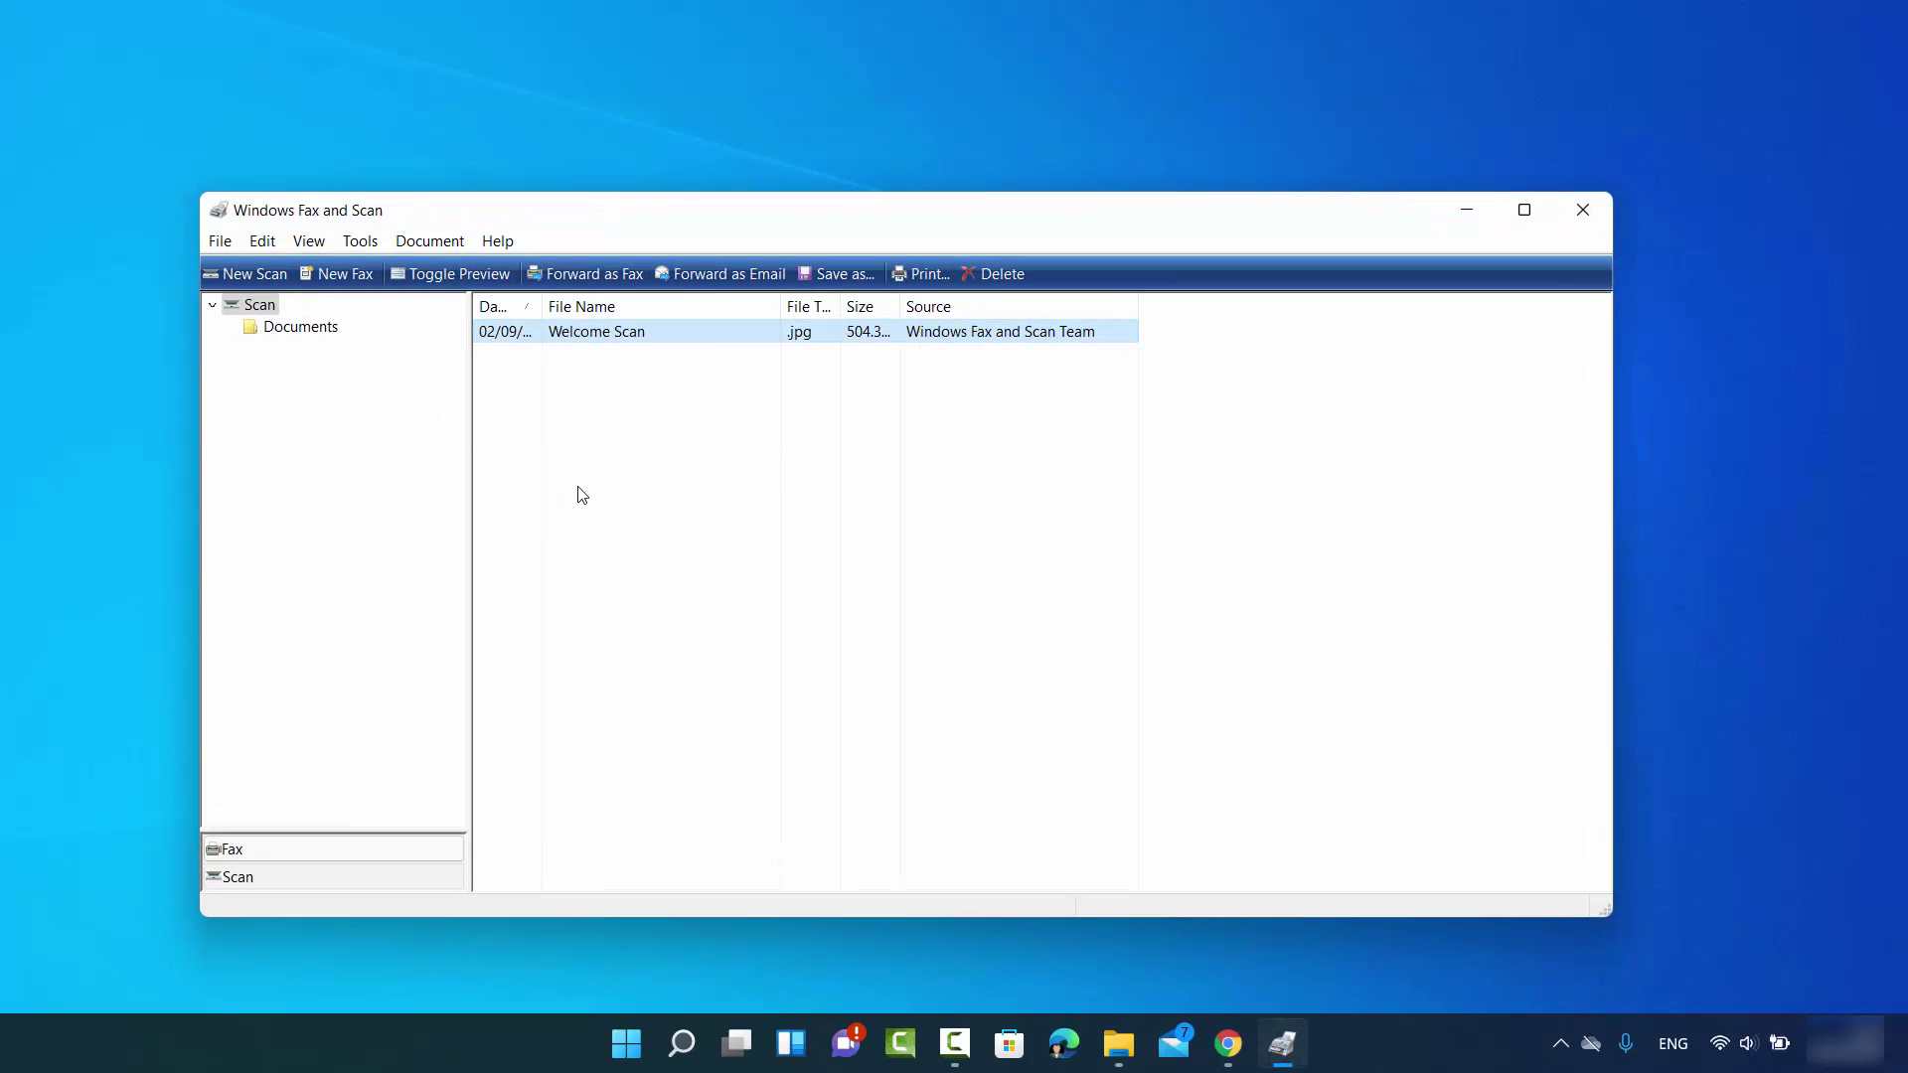
click(246, 850)
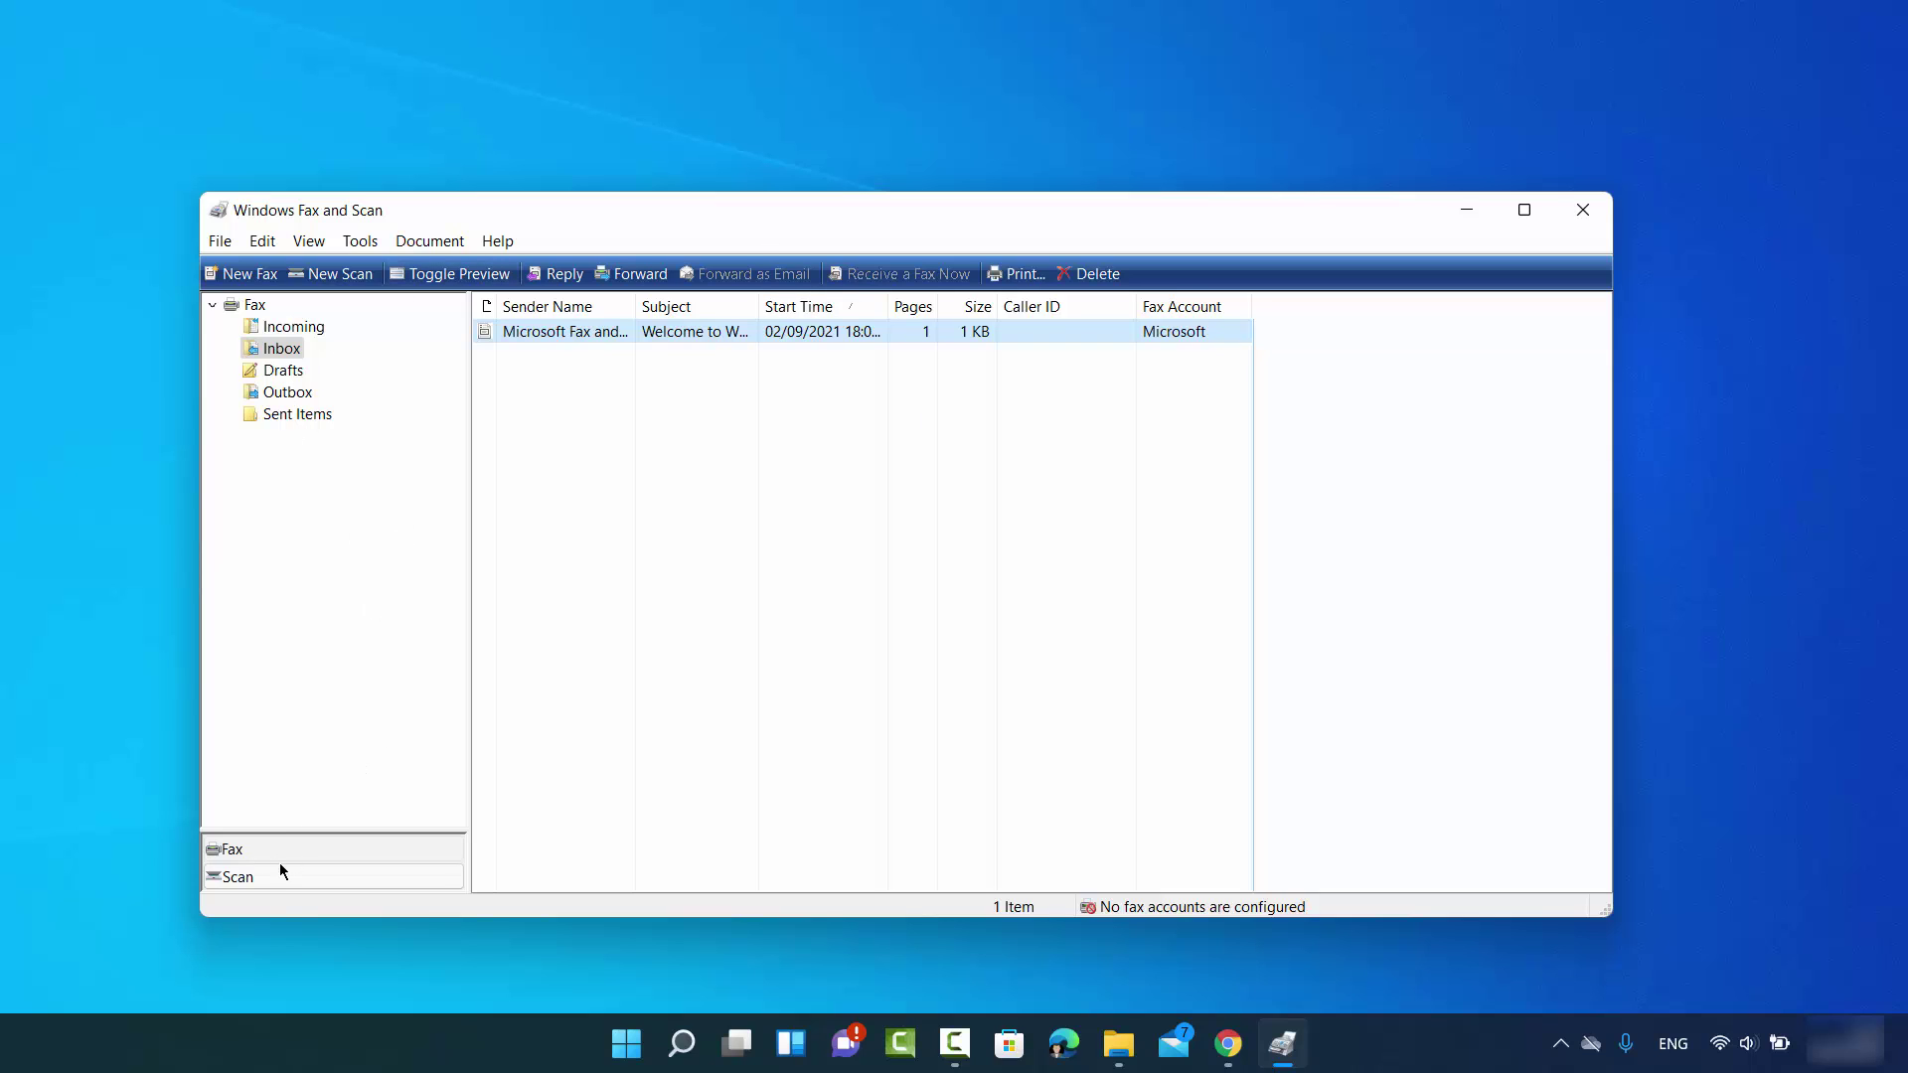
click(254, 878)
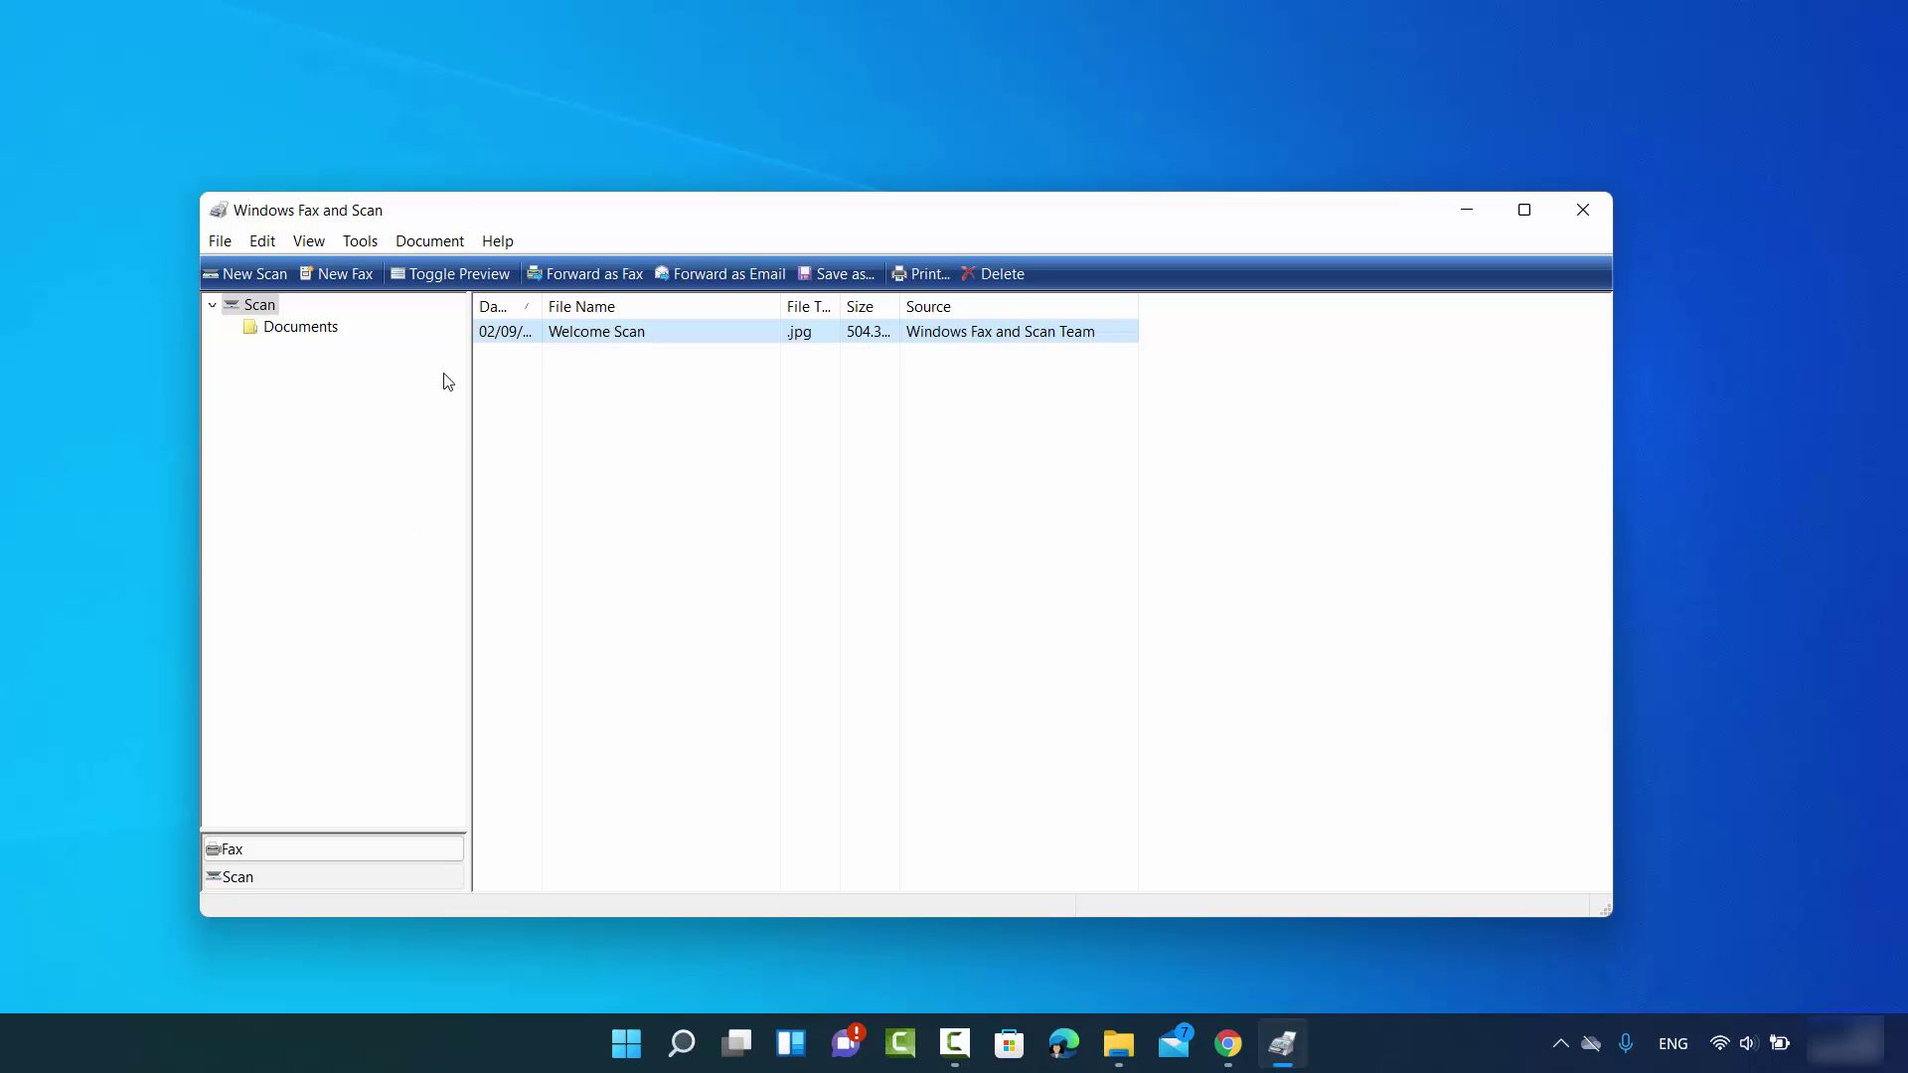
click(237, 879)
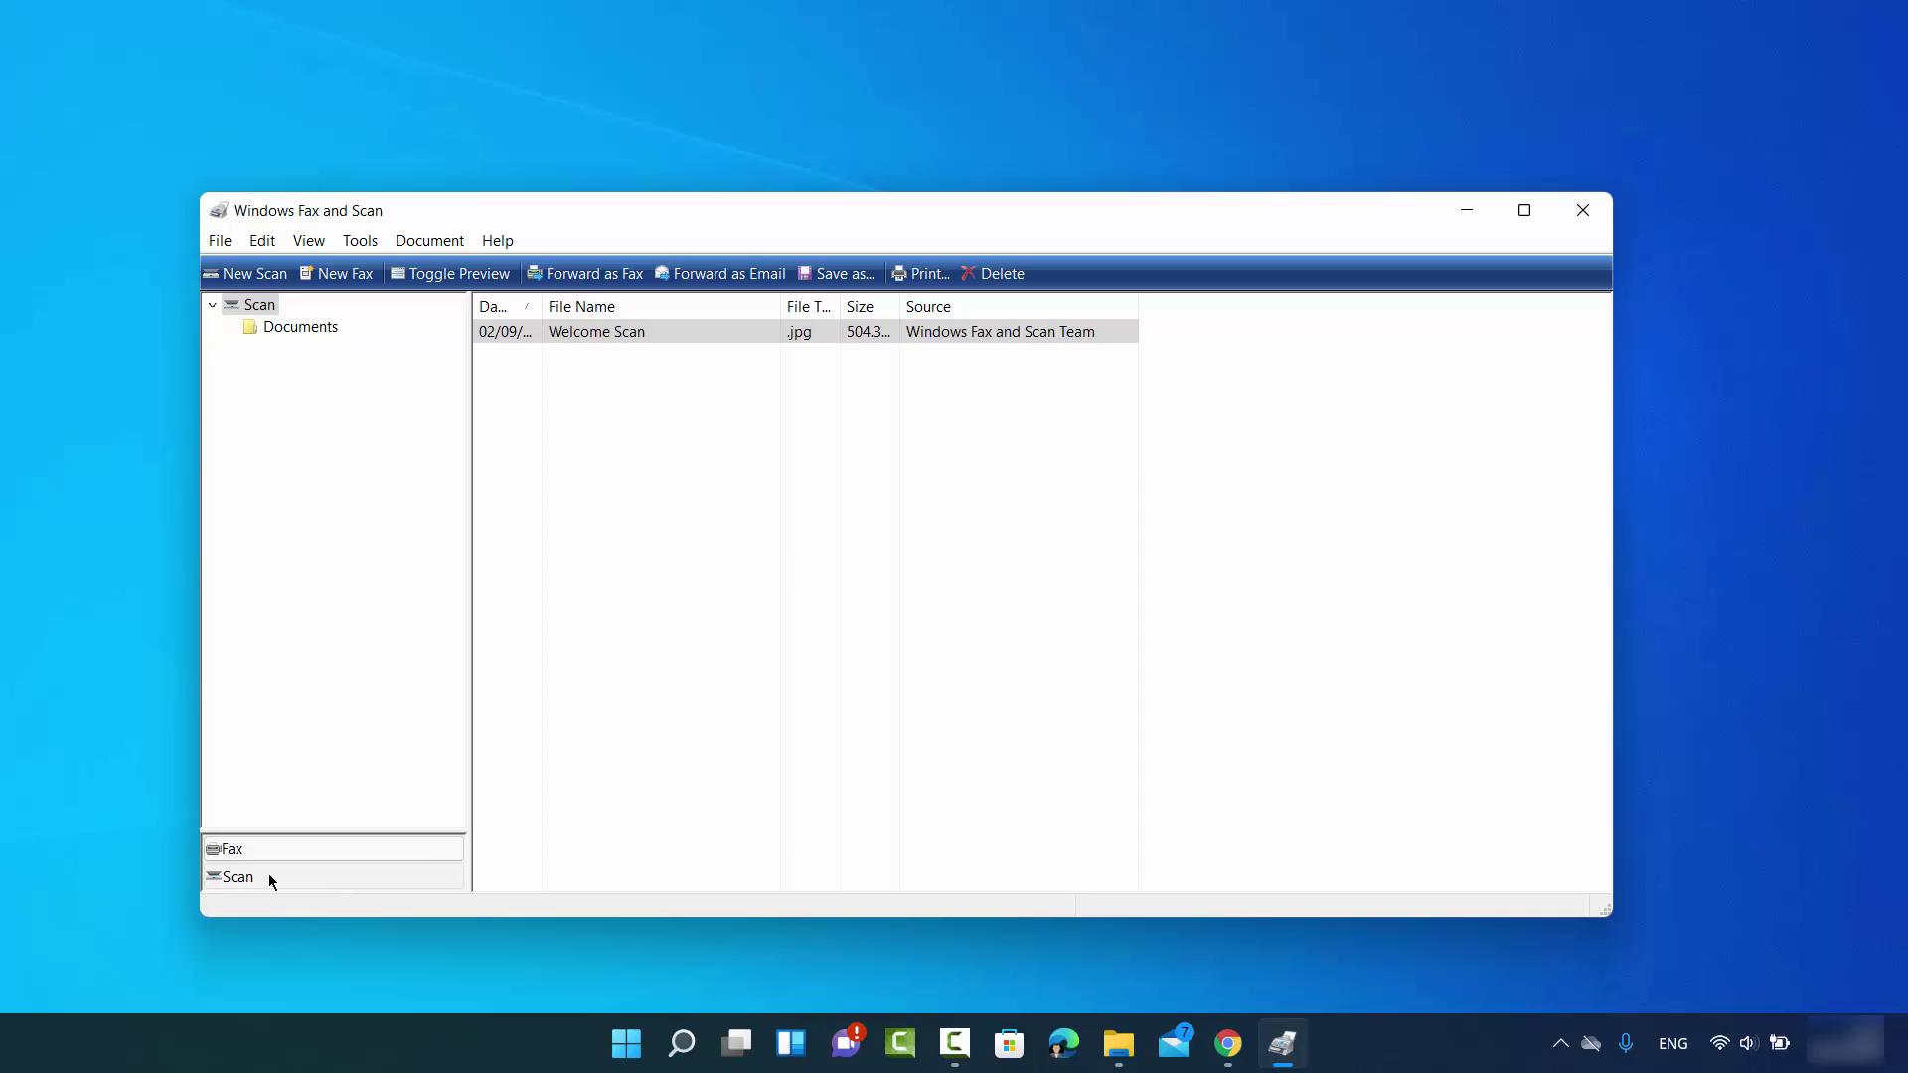
- Start a New Scan and confirm the HP ENVY 4520 series (HP421C05) as the scanner device
click(239, 283)
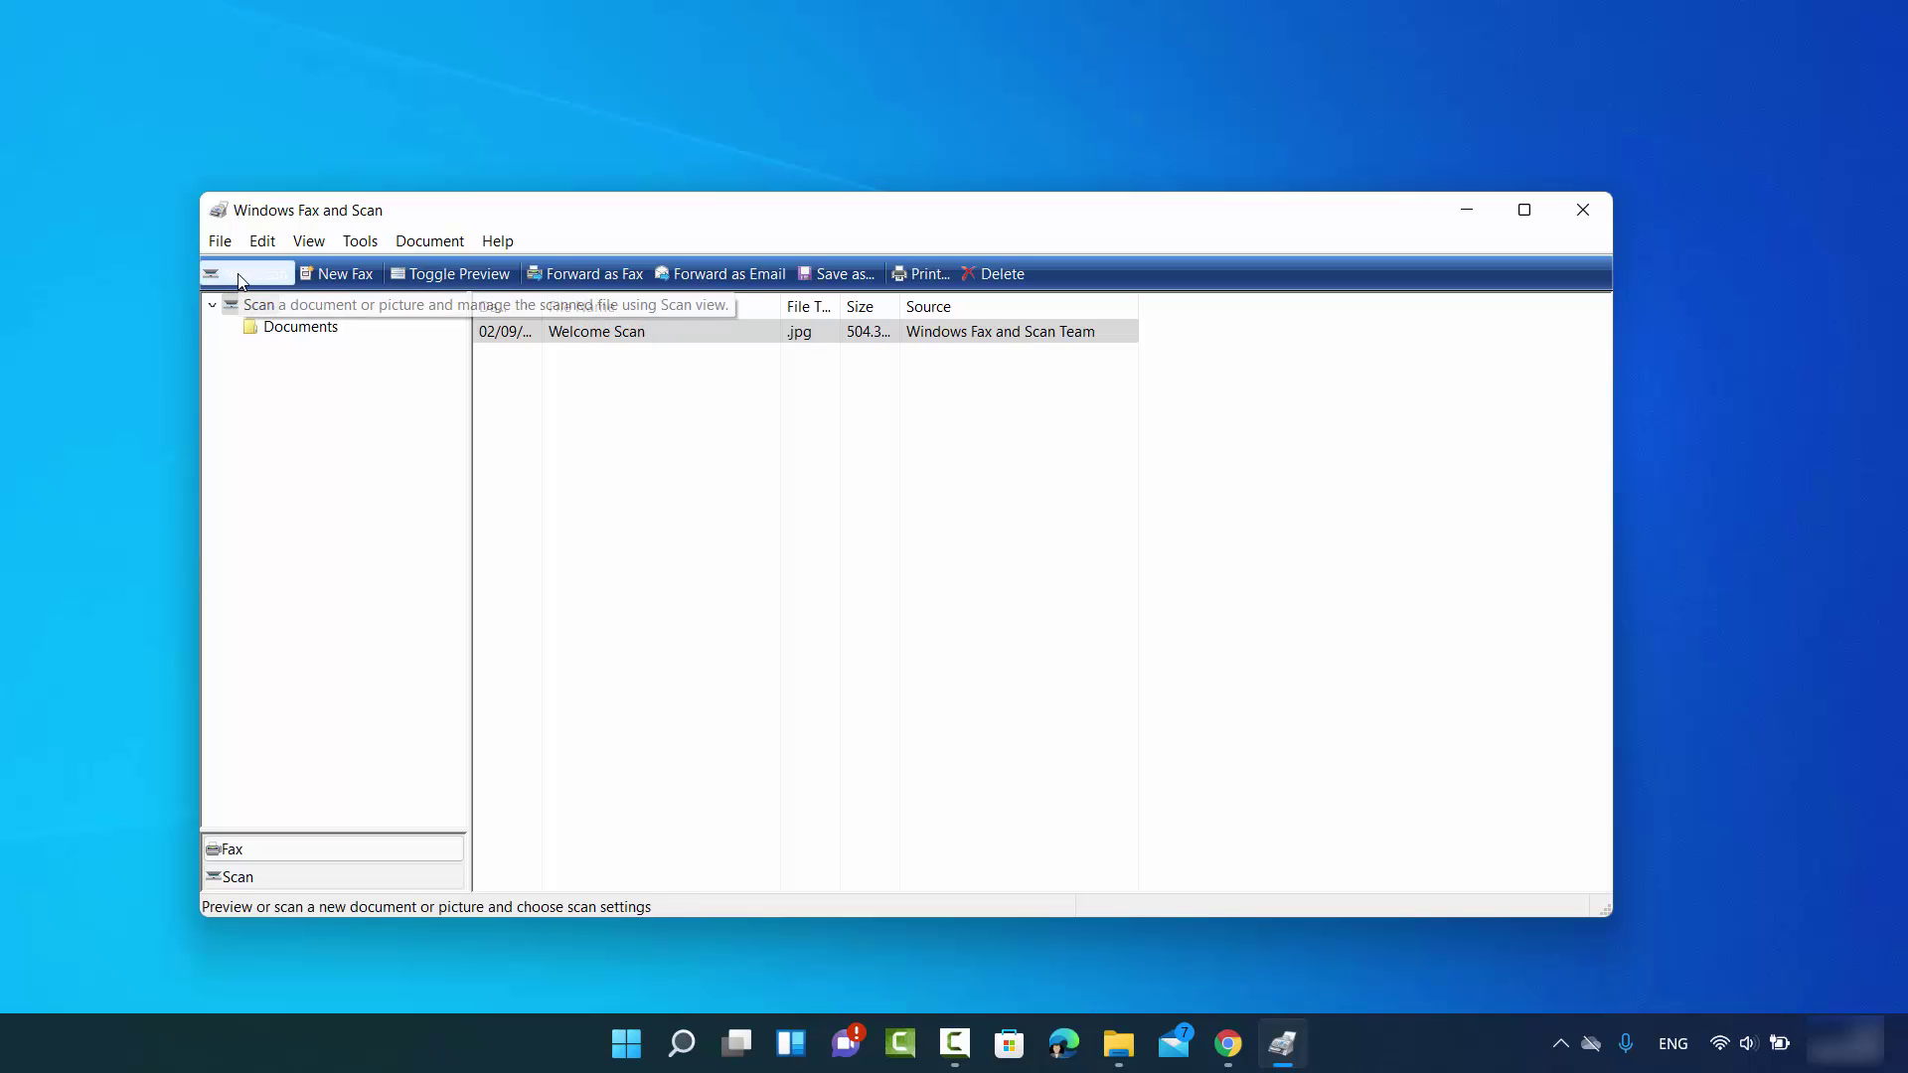
click(239, 282)
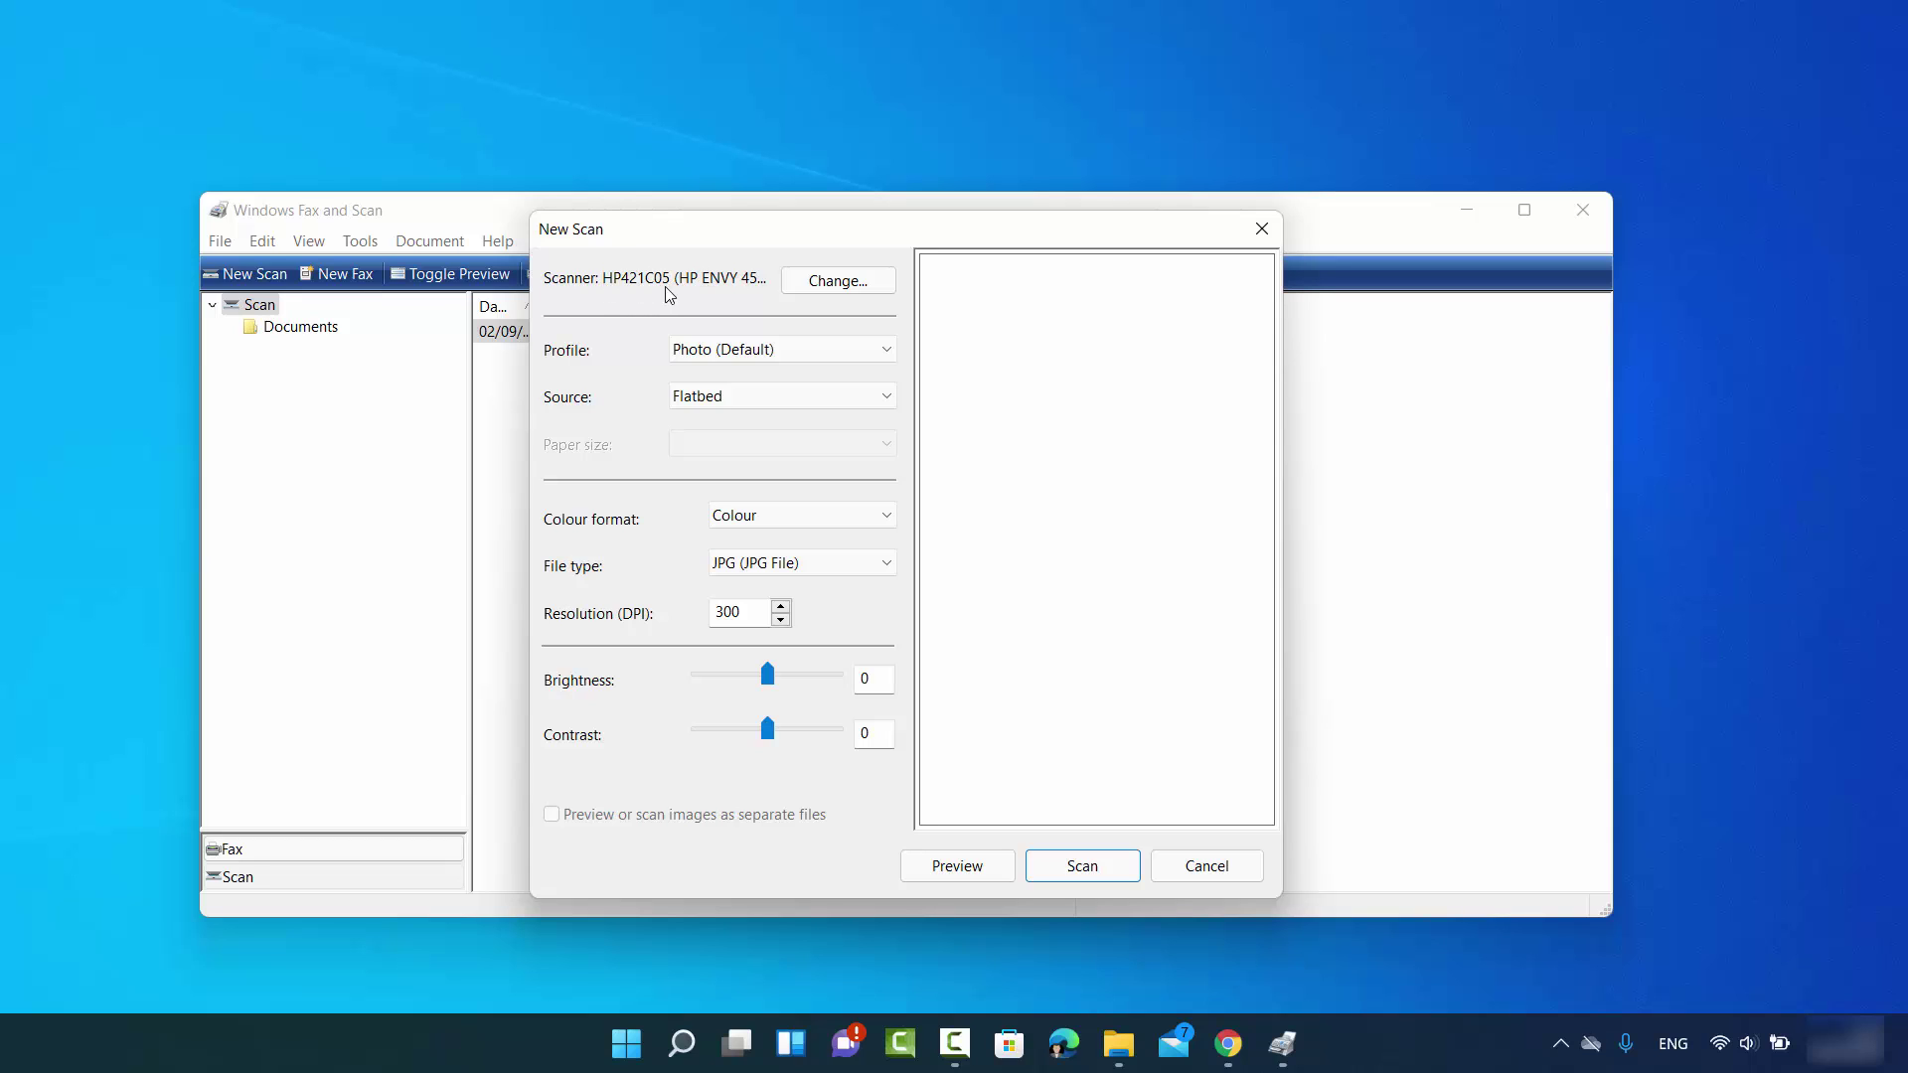
click(831, 283)
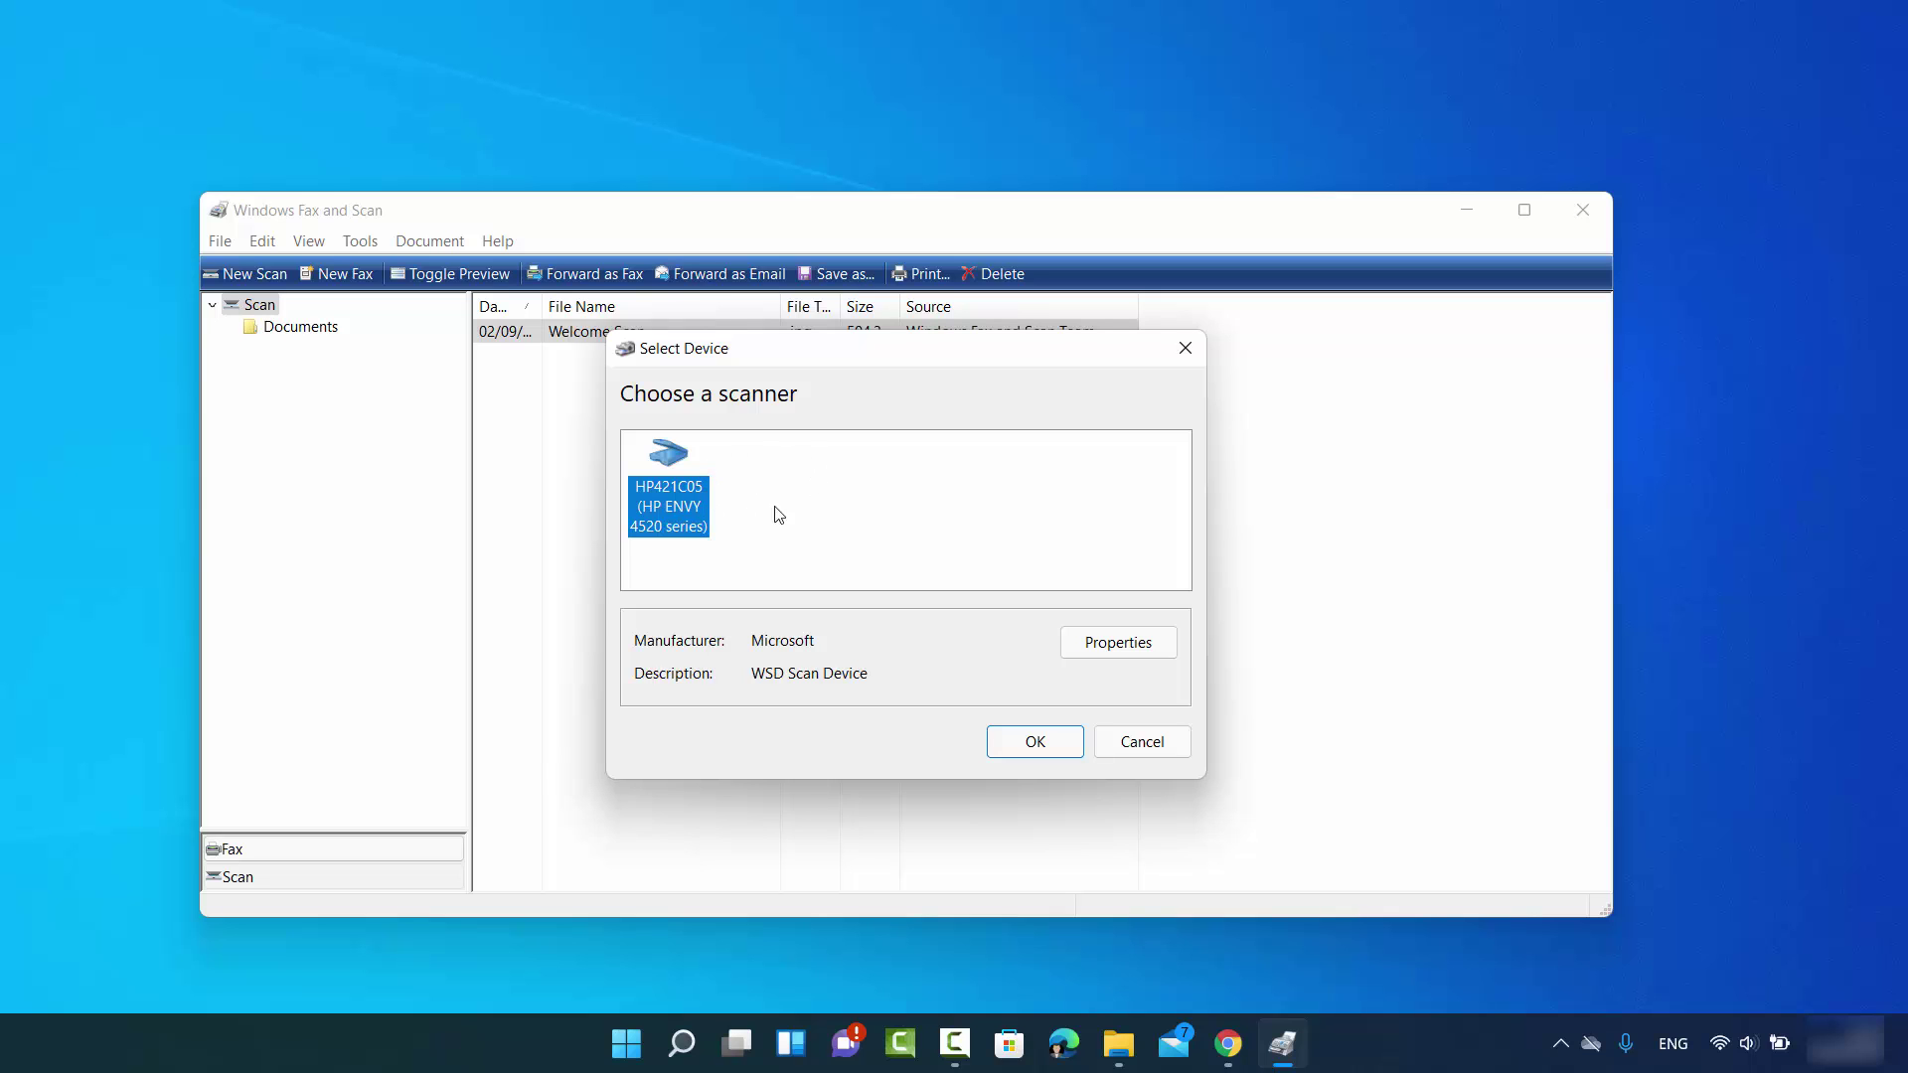
click(1030, 743)
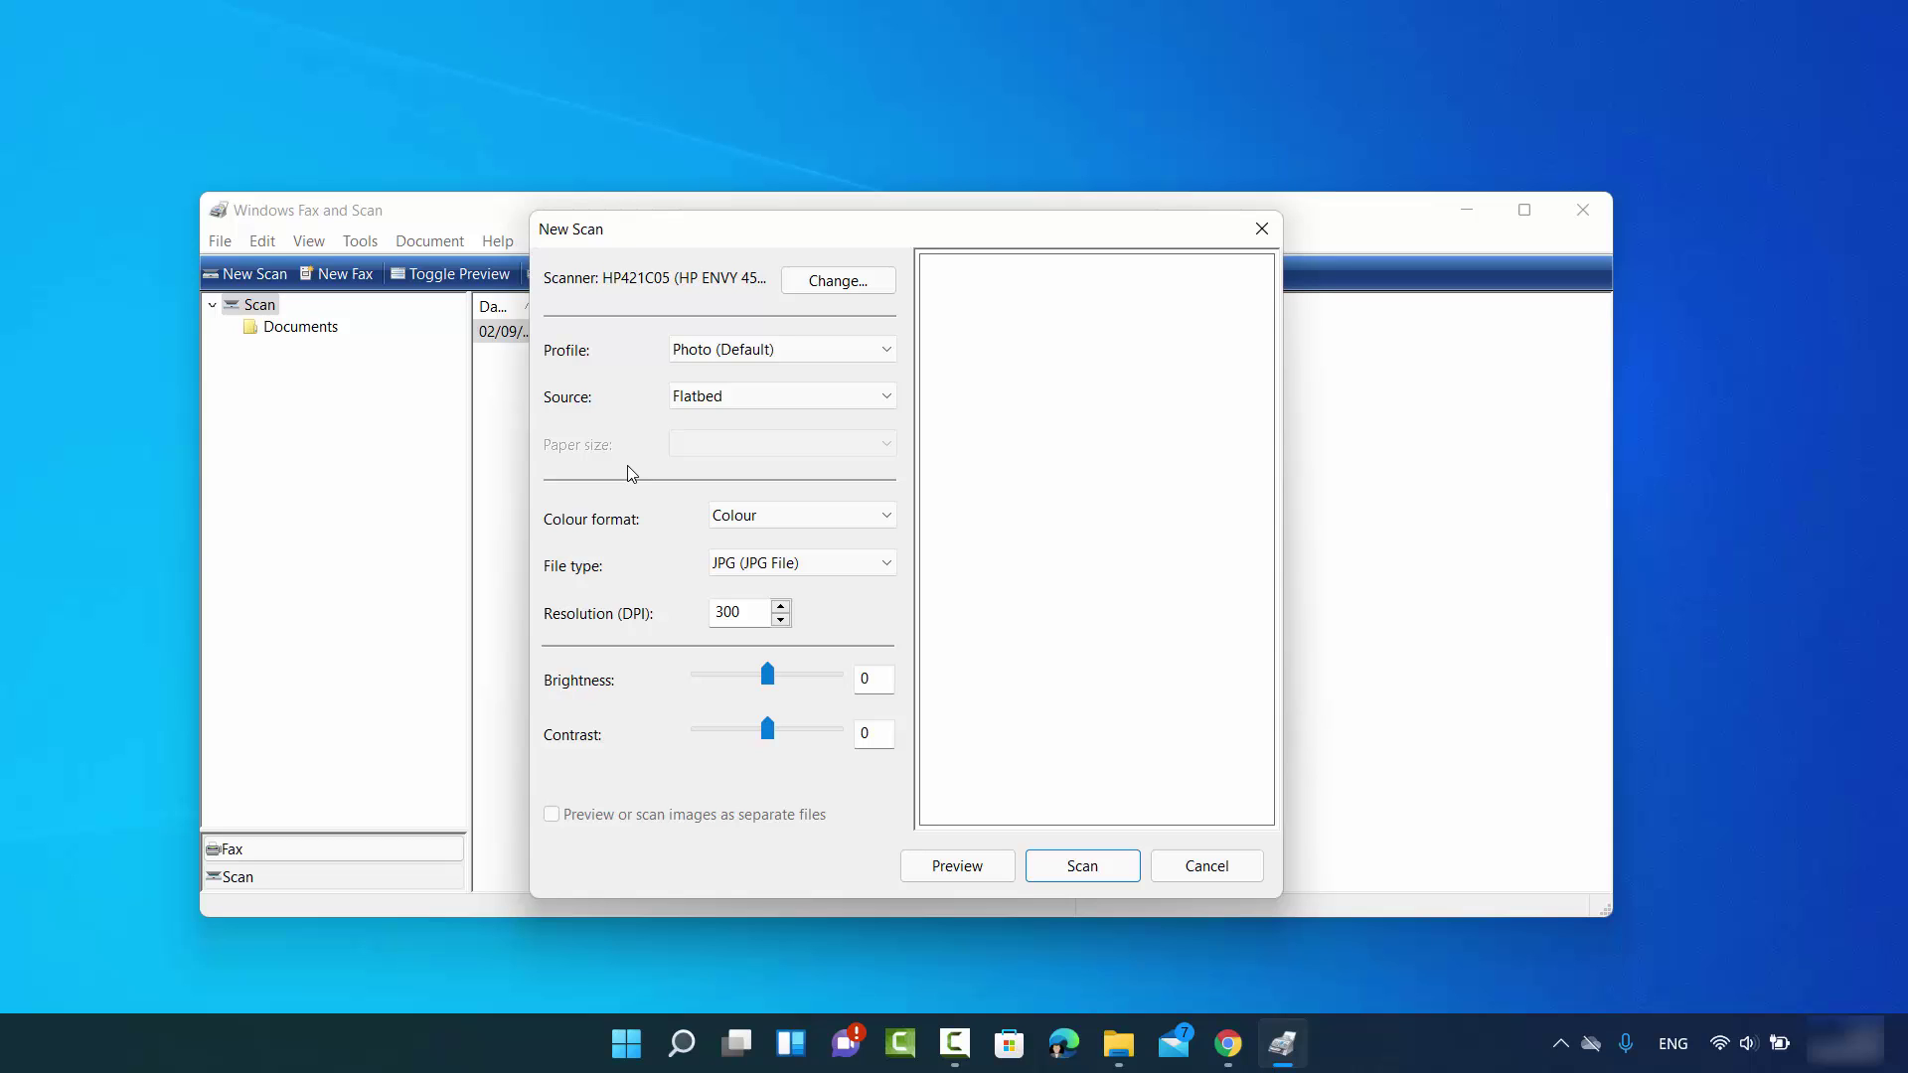
- Preview the 'Bonnis Block zum Üben + Spielen' cover and open the Profile list
click(949, 875)
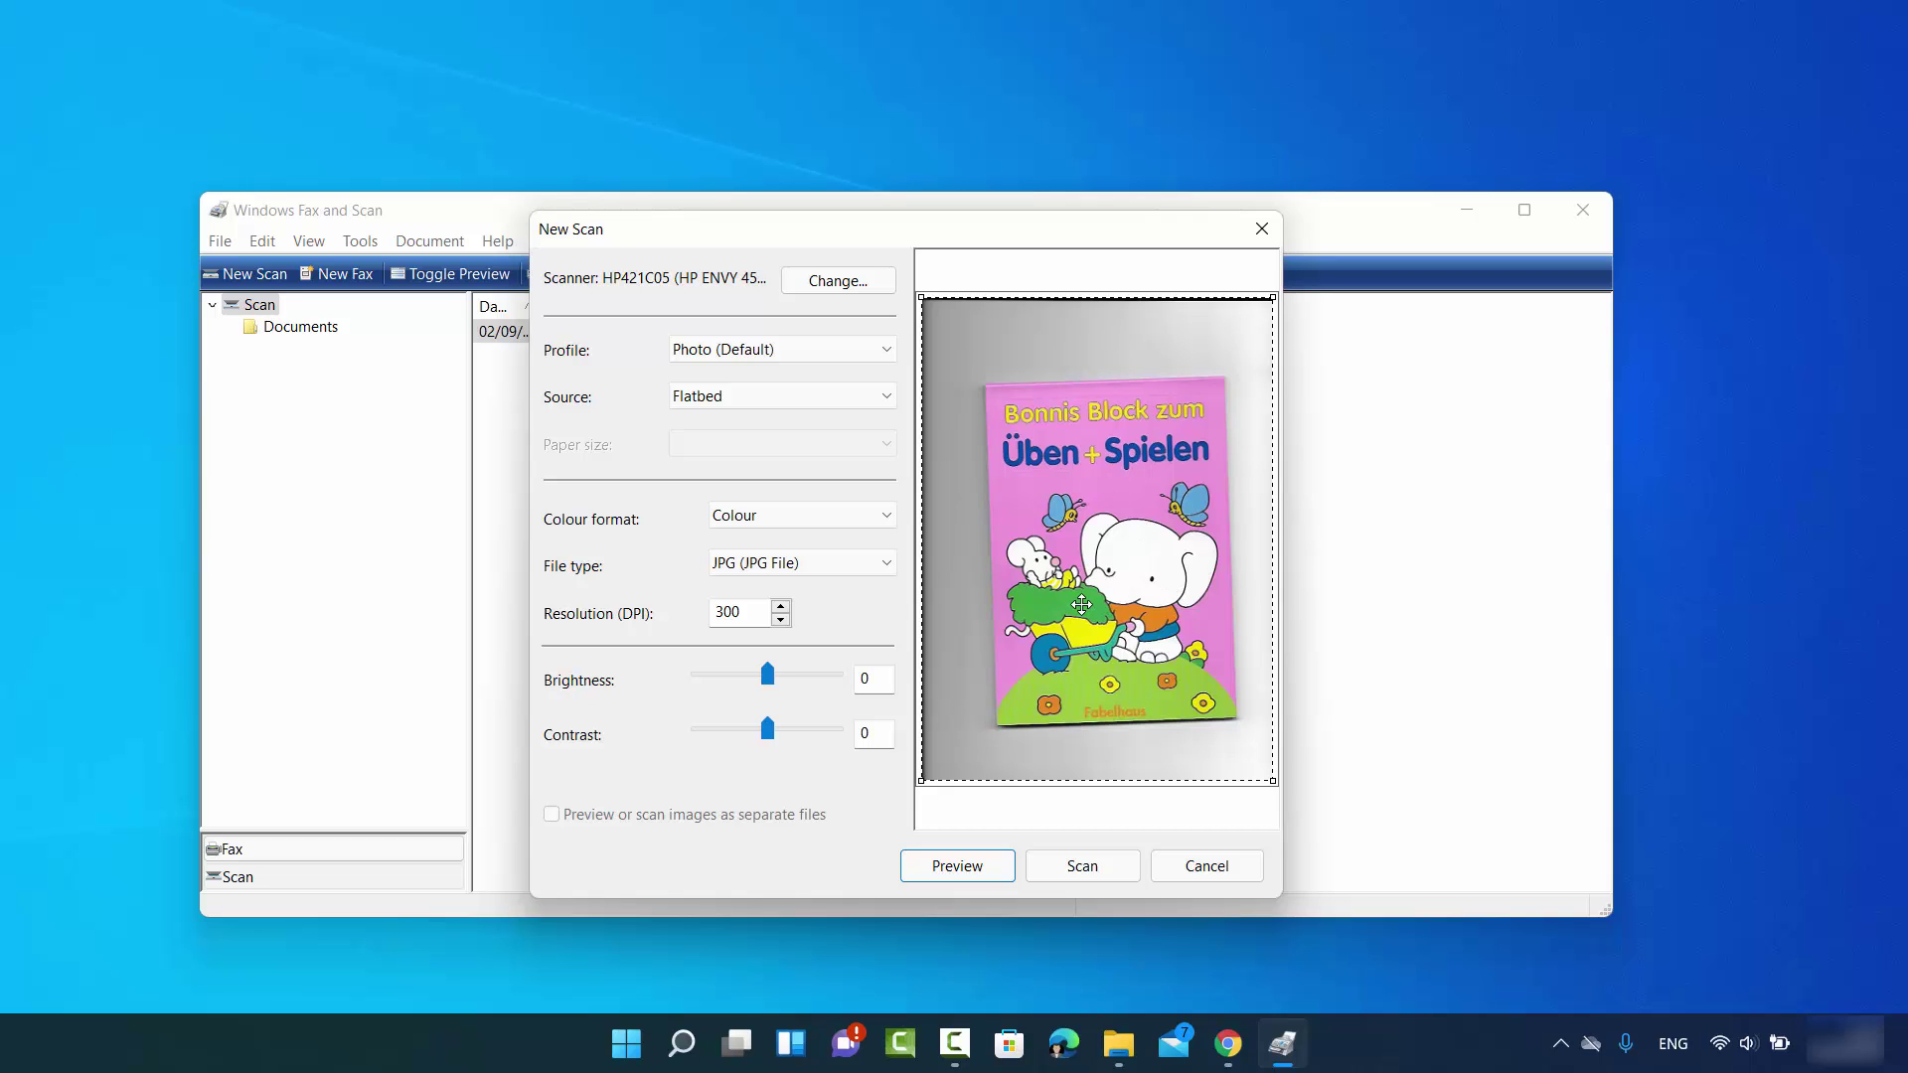
click(708, 355)
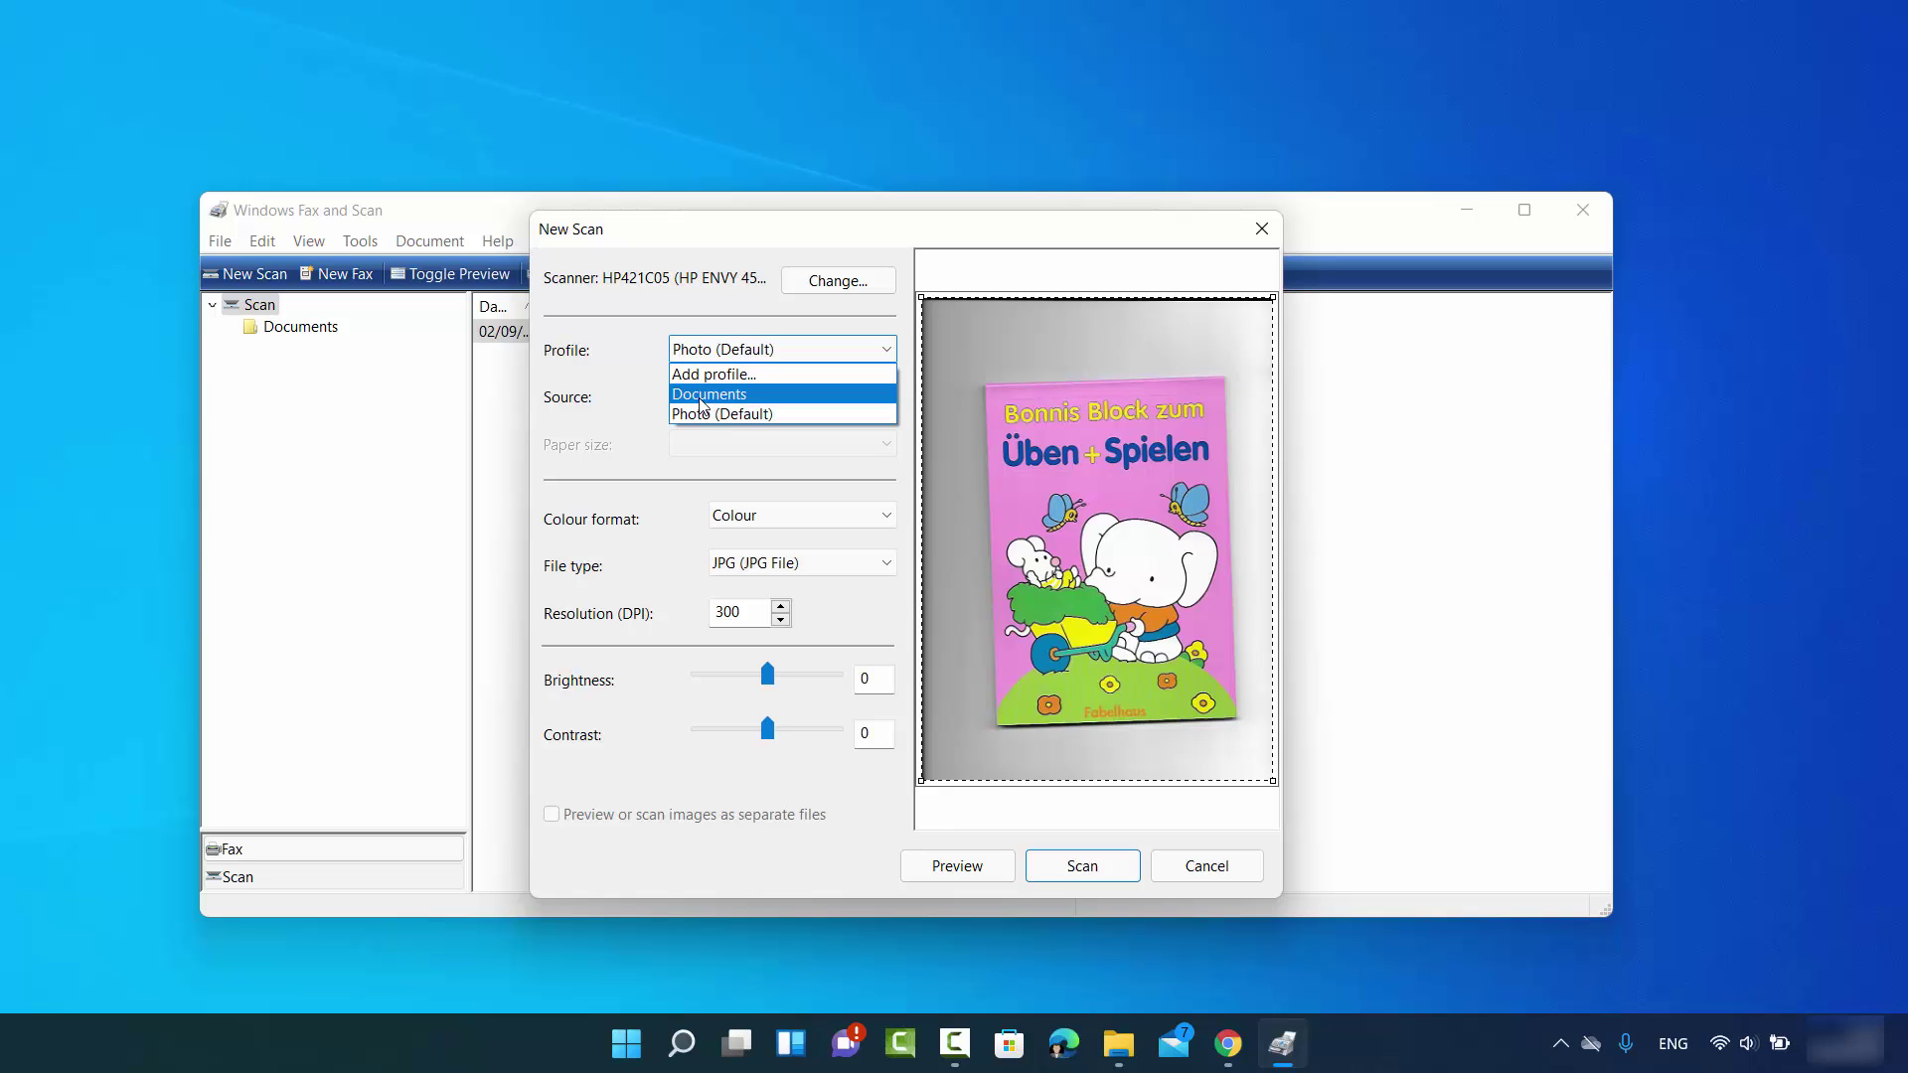
- Keep the Photo profile and Colour format, and switch the file type to PNG at 300 DPI
click(717, 481)
click(730, 519)
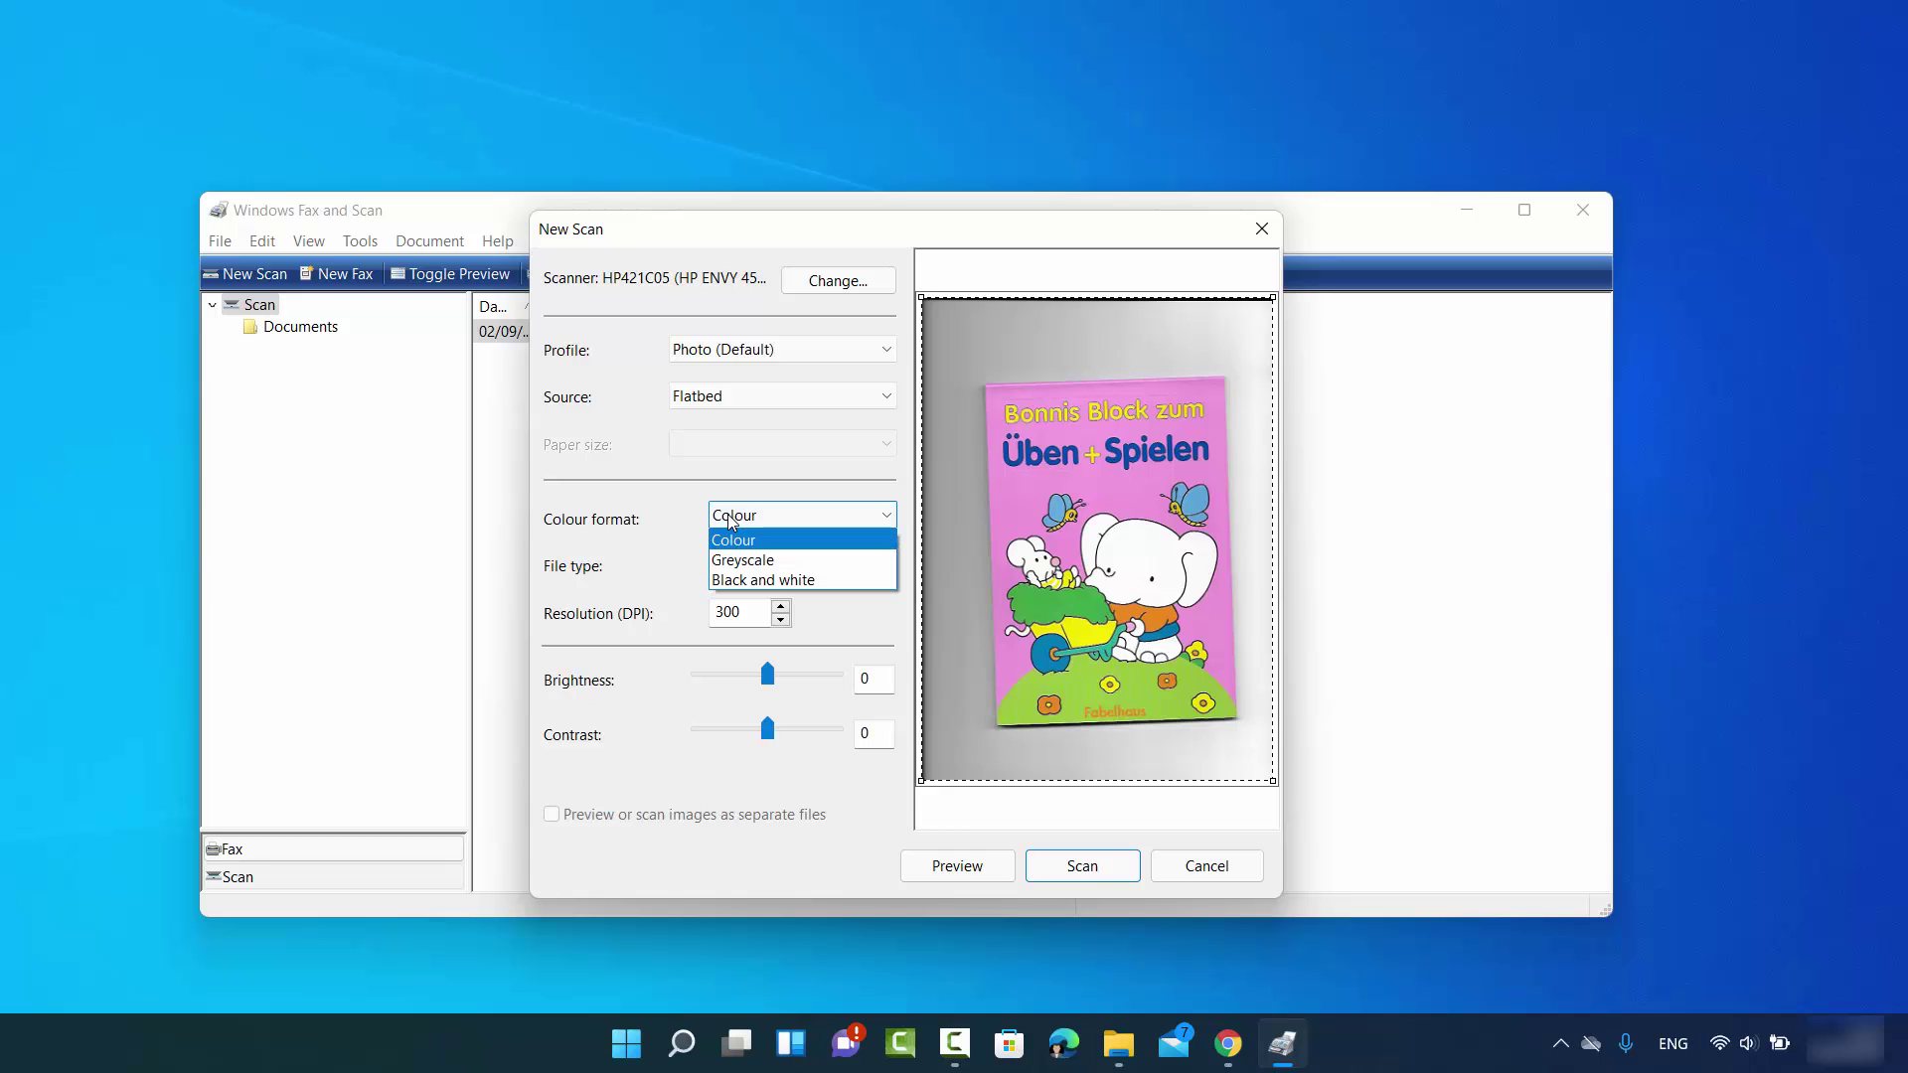
click(741, 578)
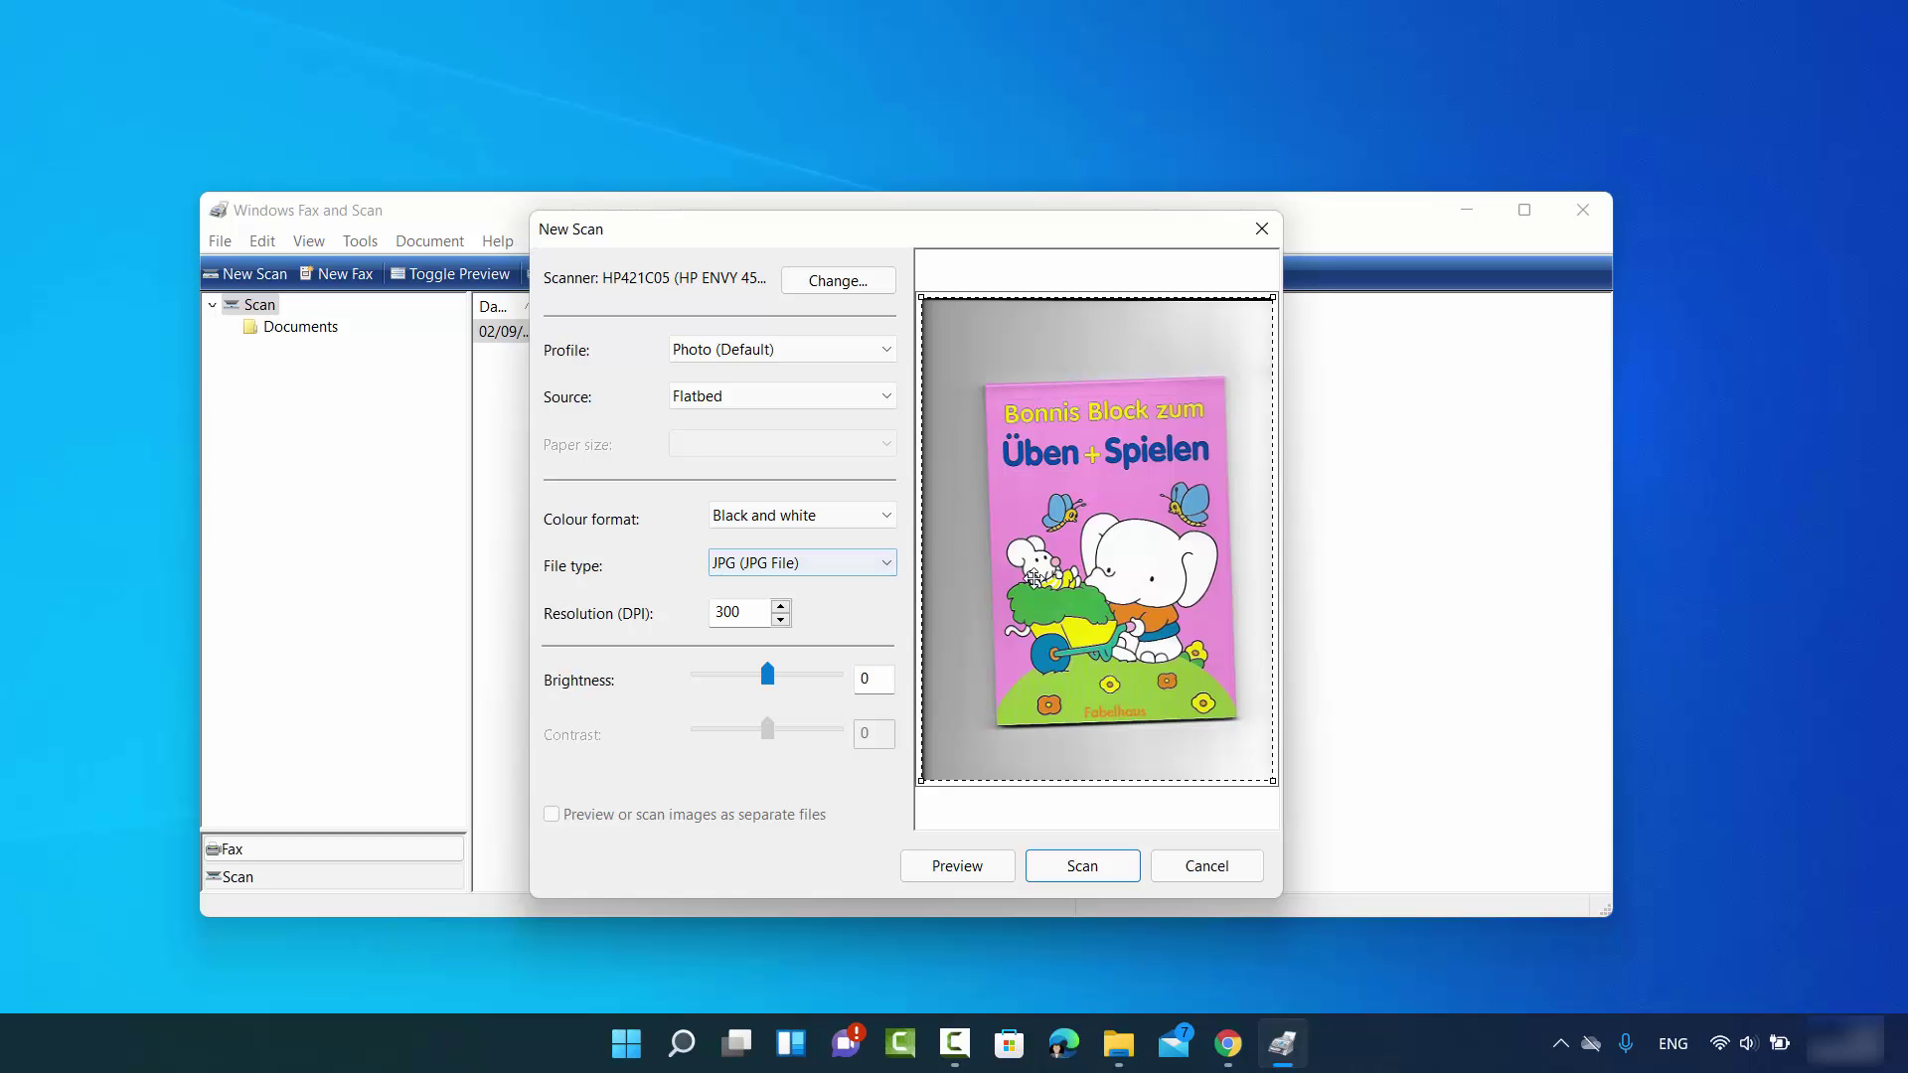
click(796, 517)
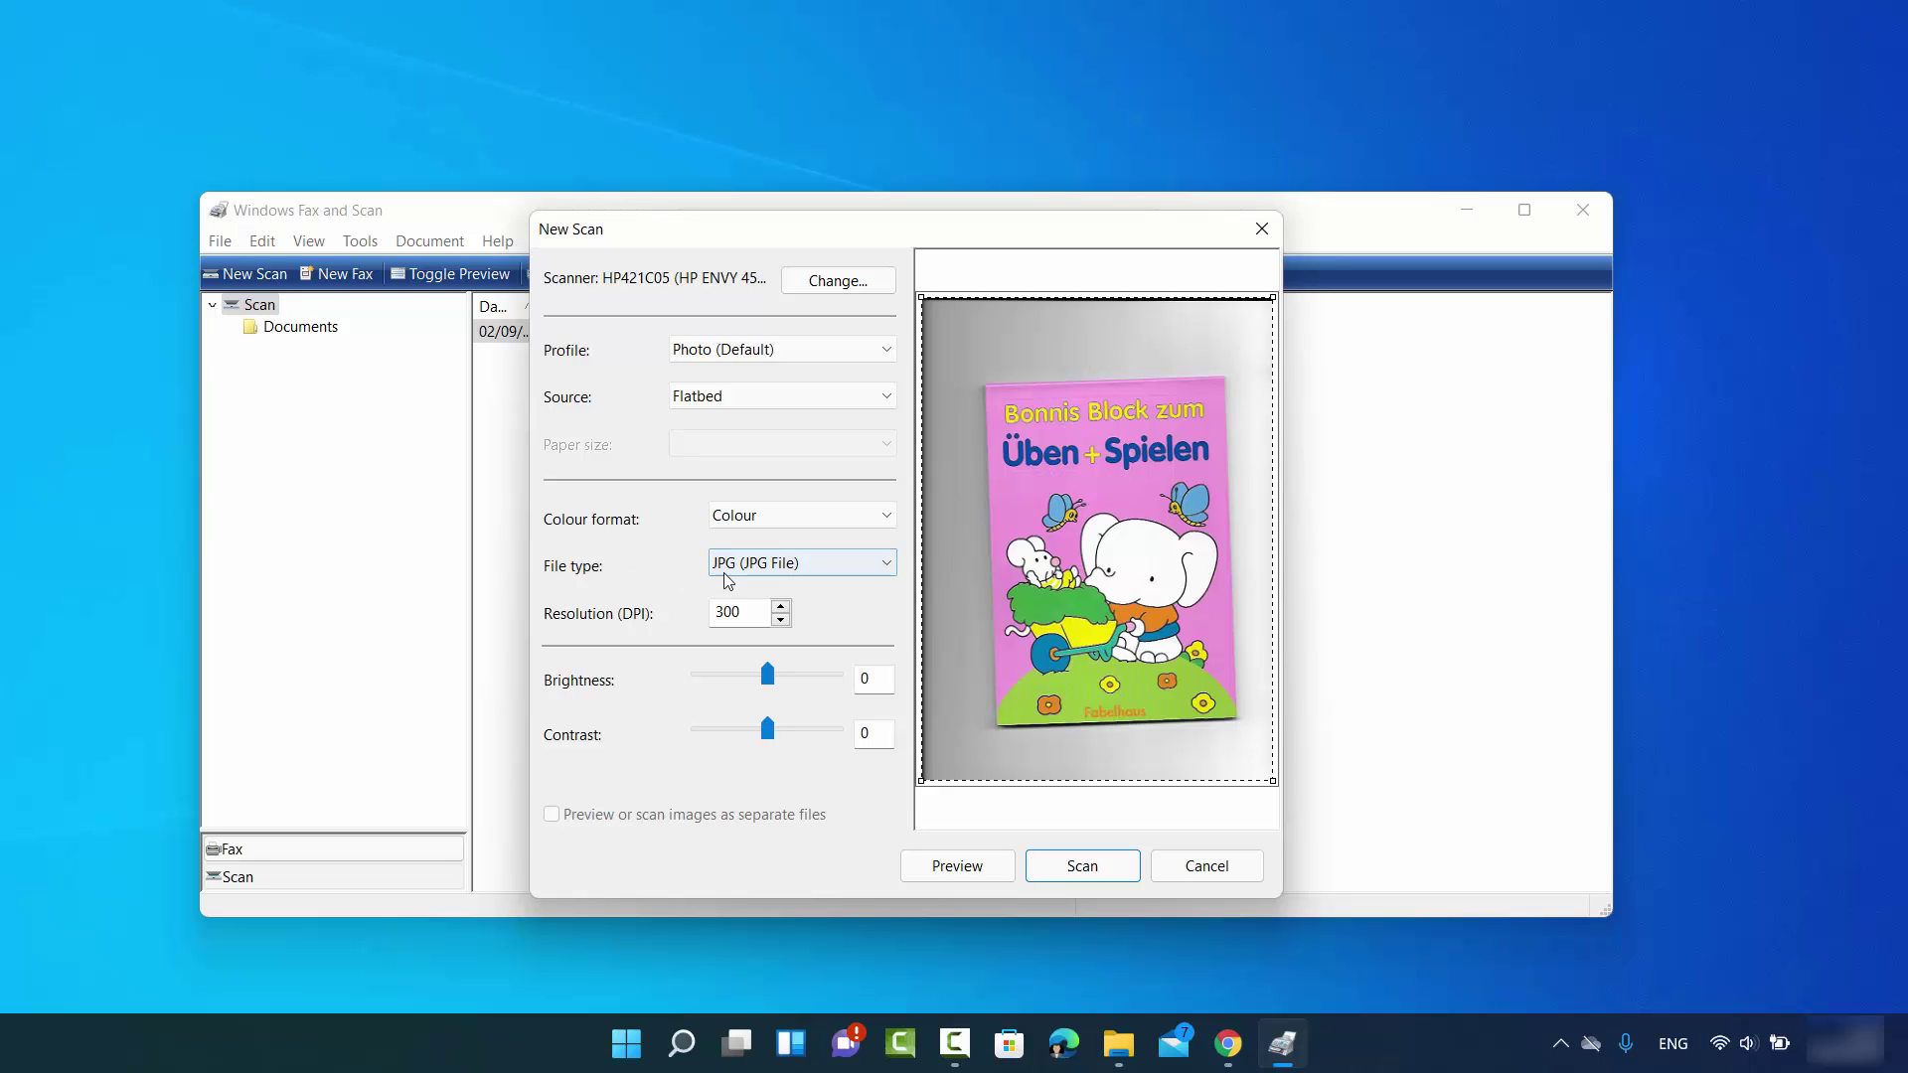
click(757, 567)
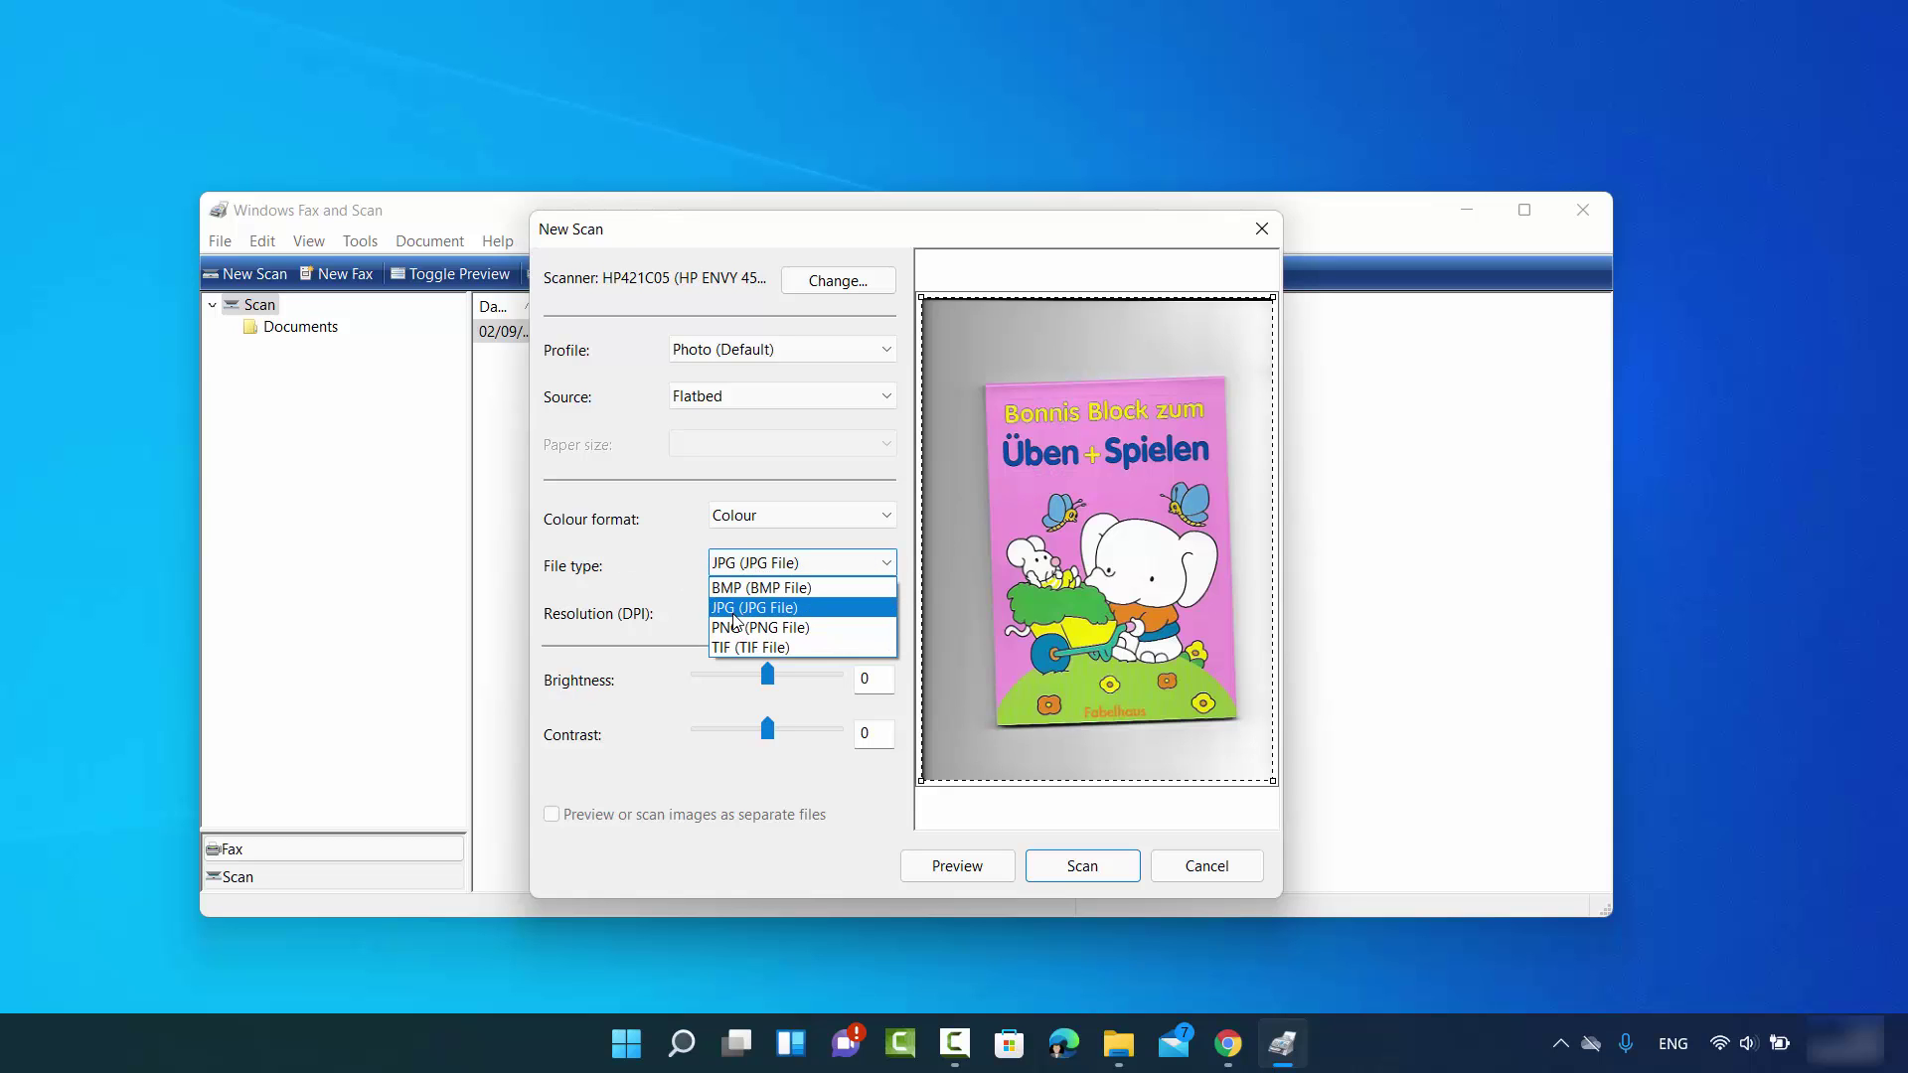
click(735, 626)
click(758, 564)
click(648, 475)
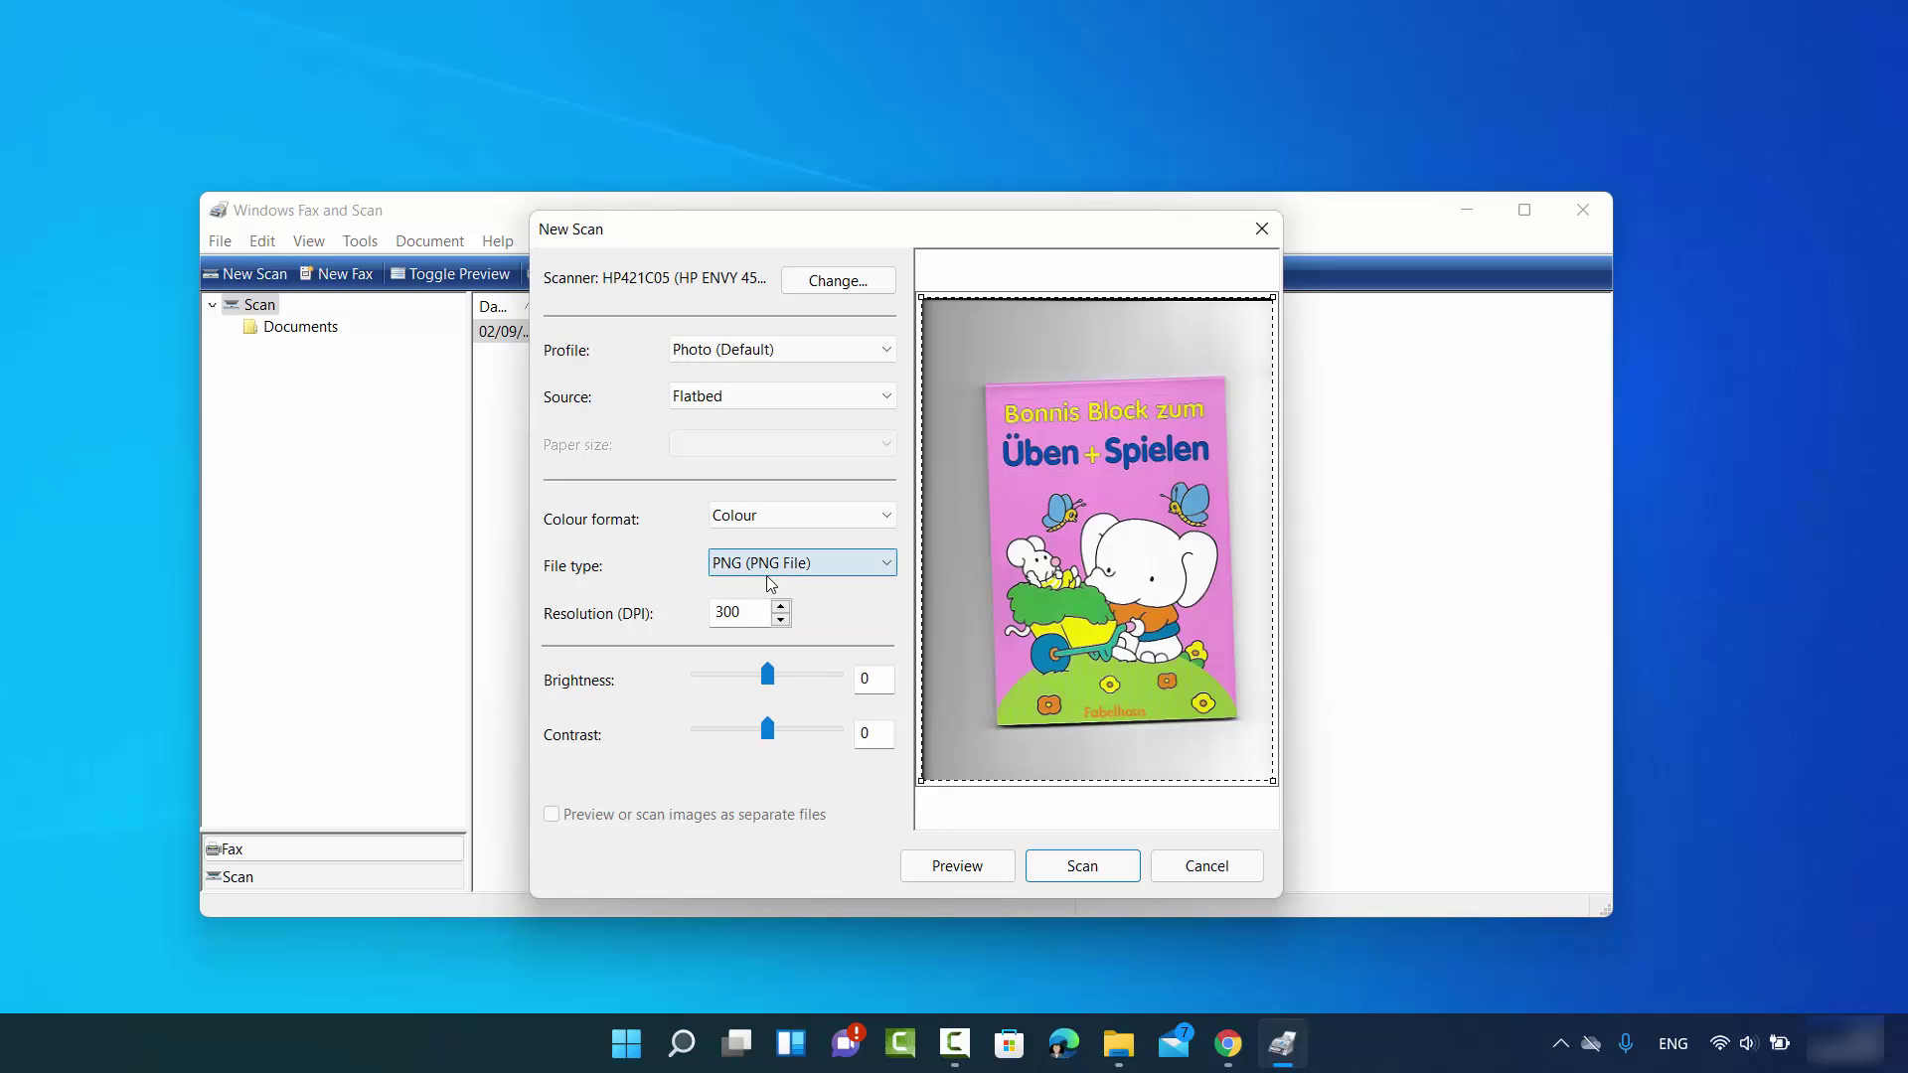
click(744, 618)
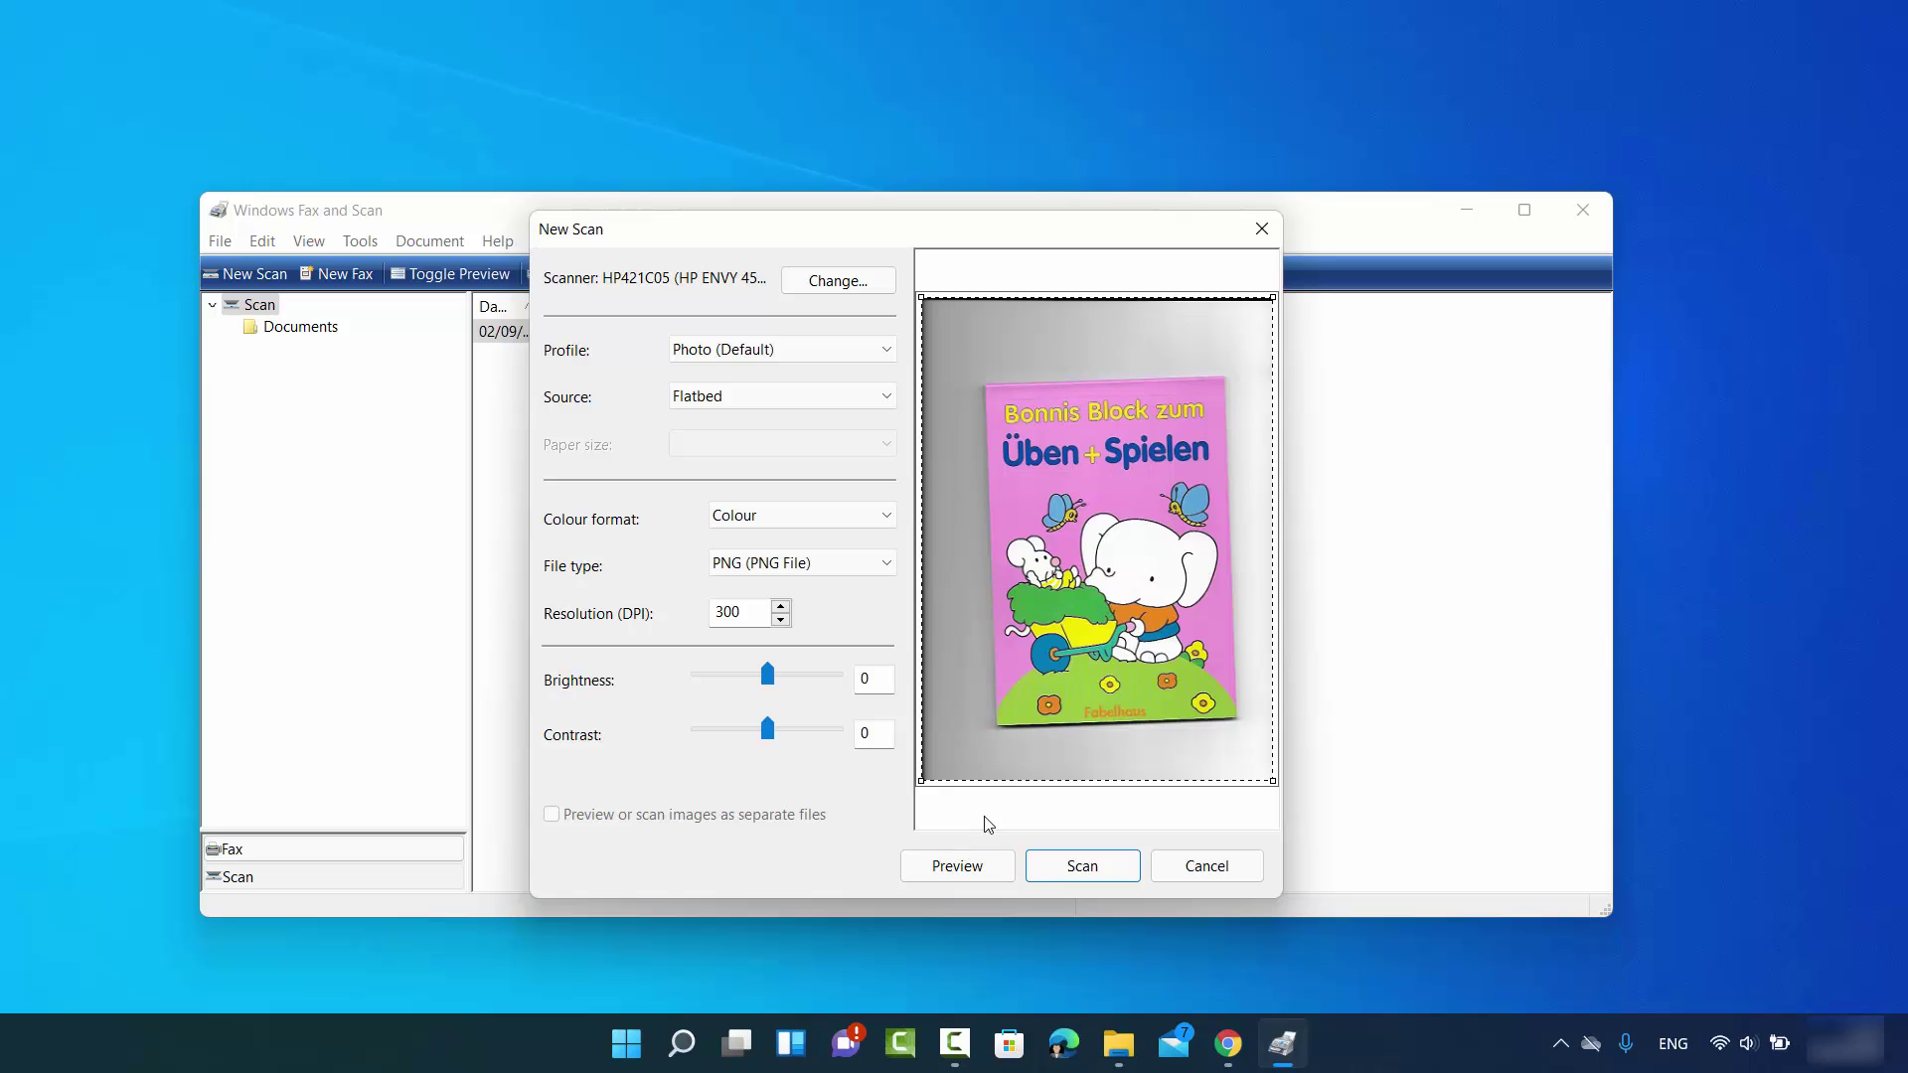
- Scan the book cover into a new PNG named Image
click(1072, 874)
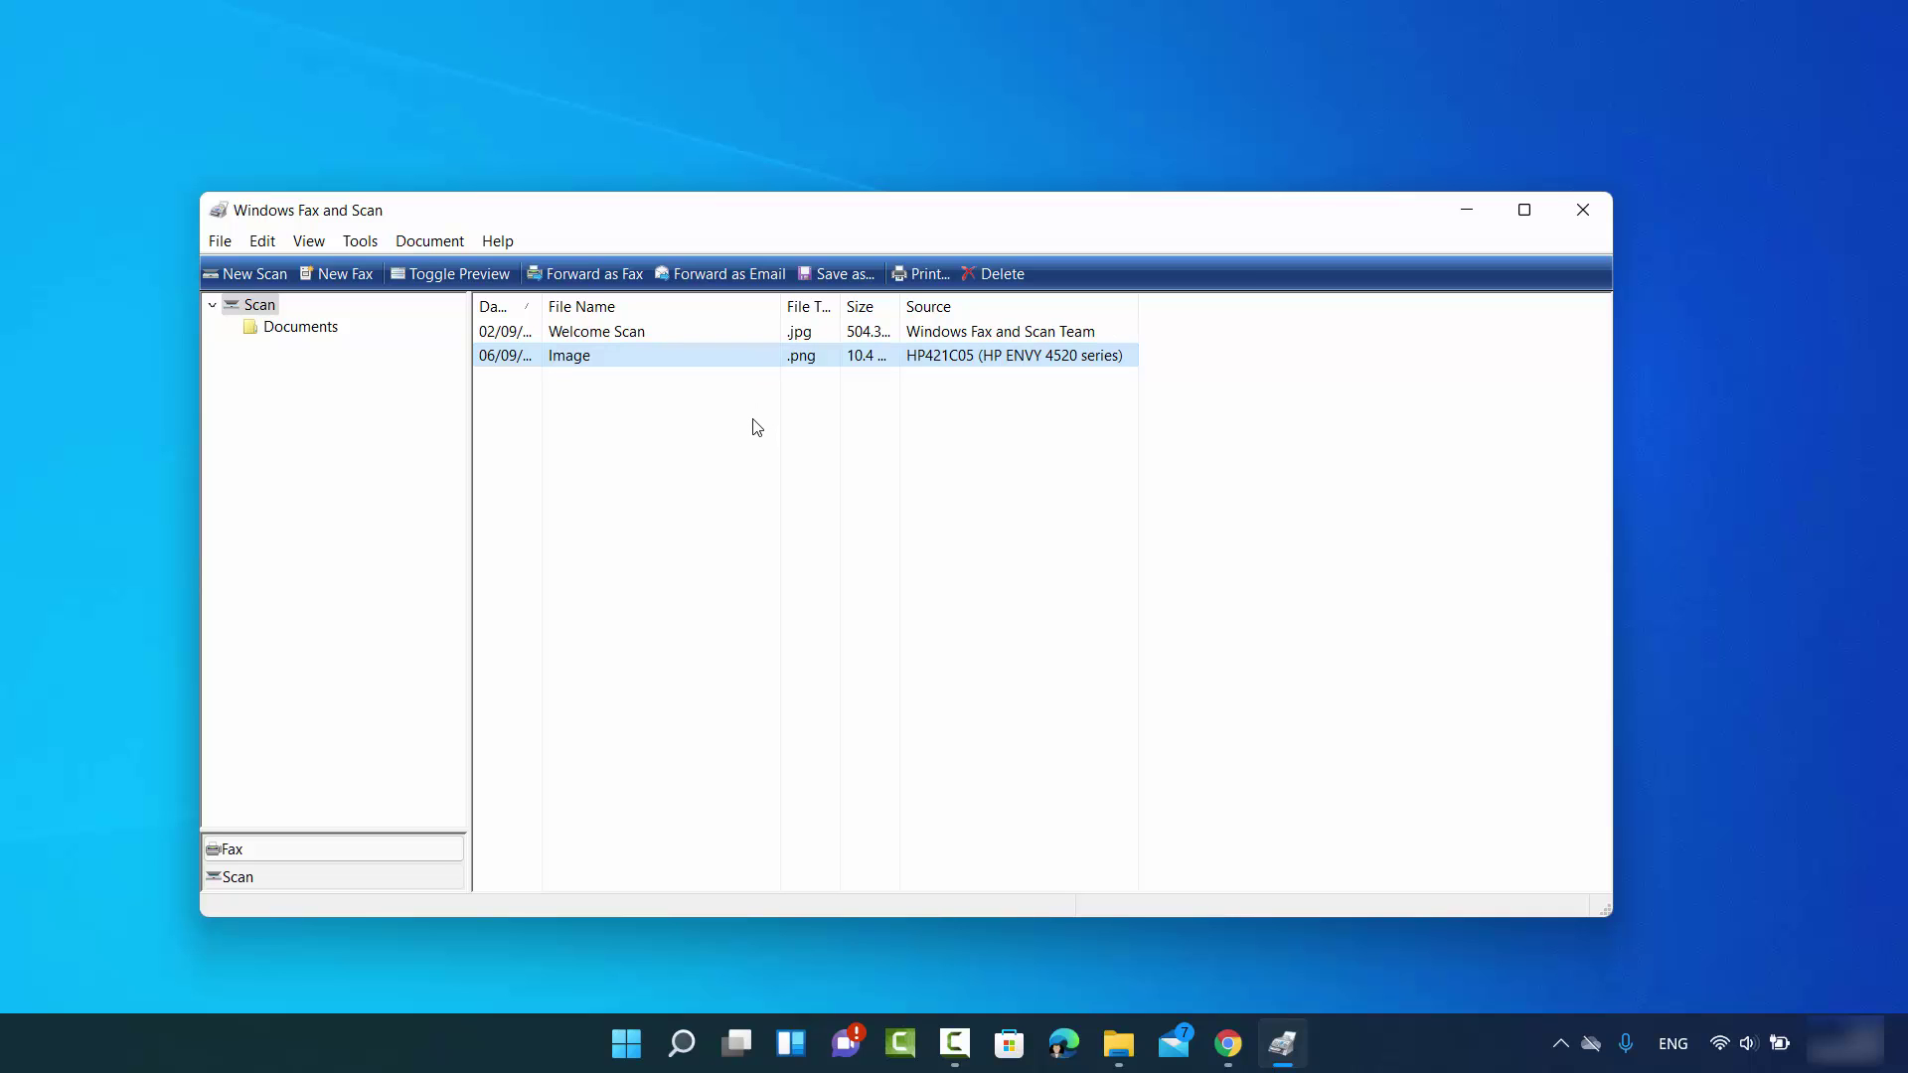
- Search Windows for 'scanned documents' to bring up the Scanned Documents folder
click(689, 1069)
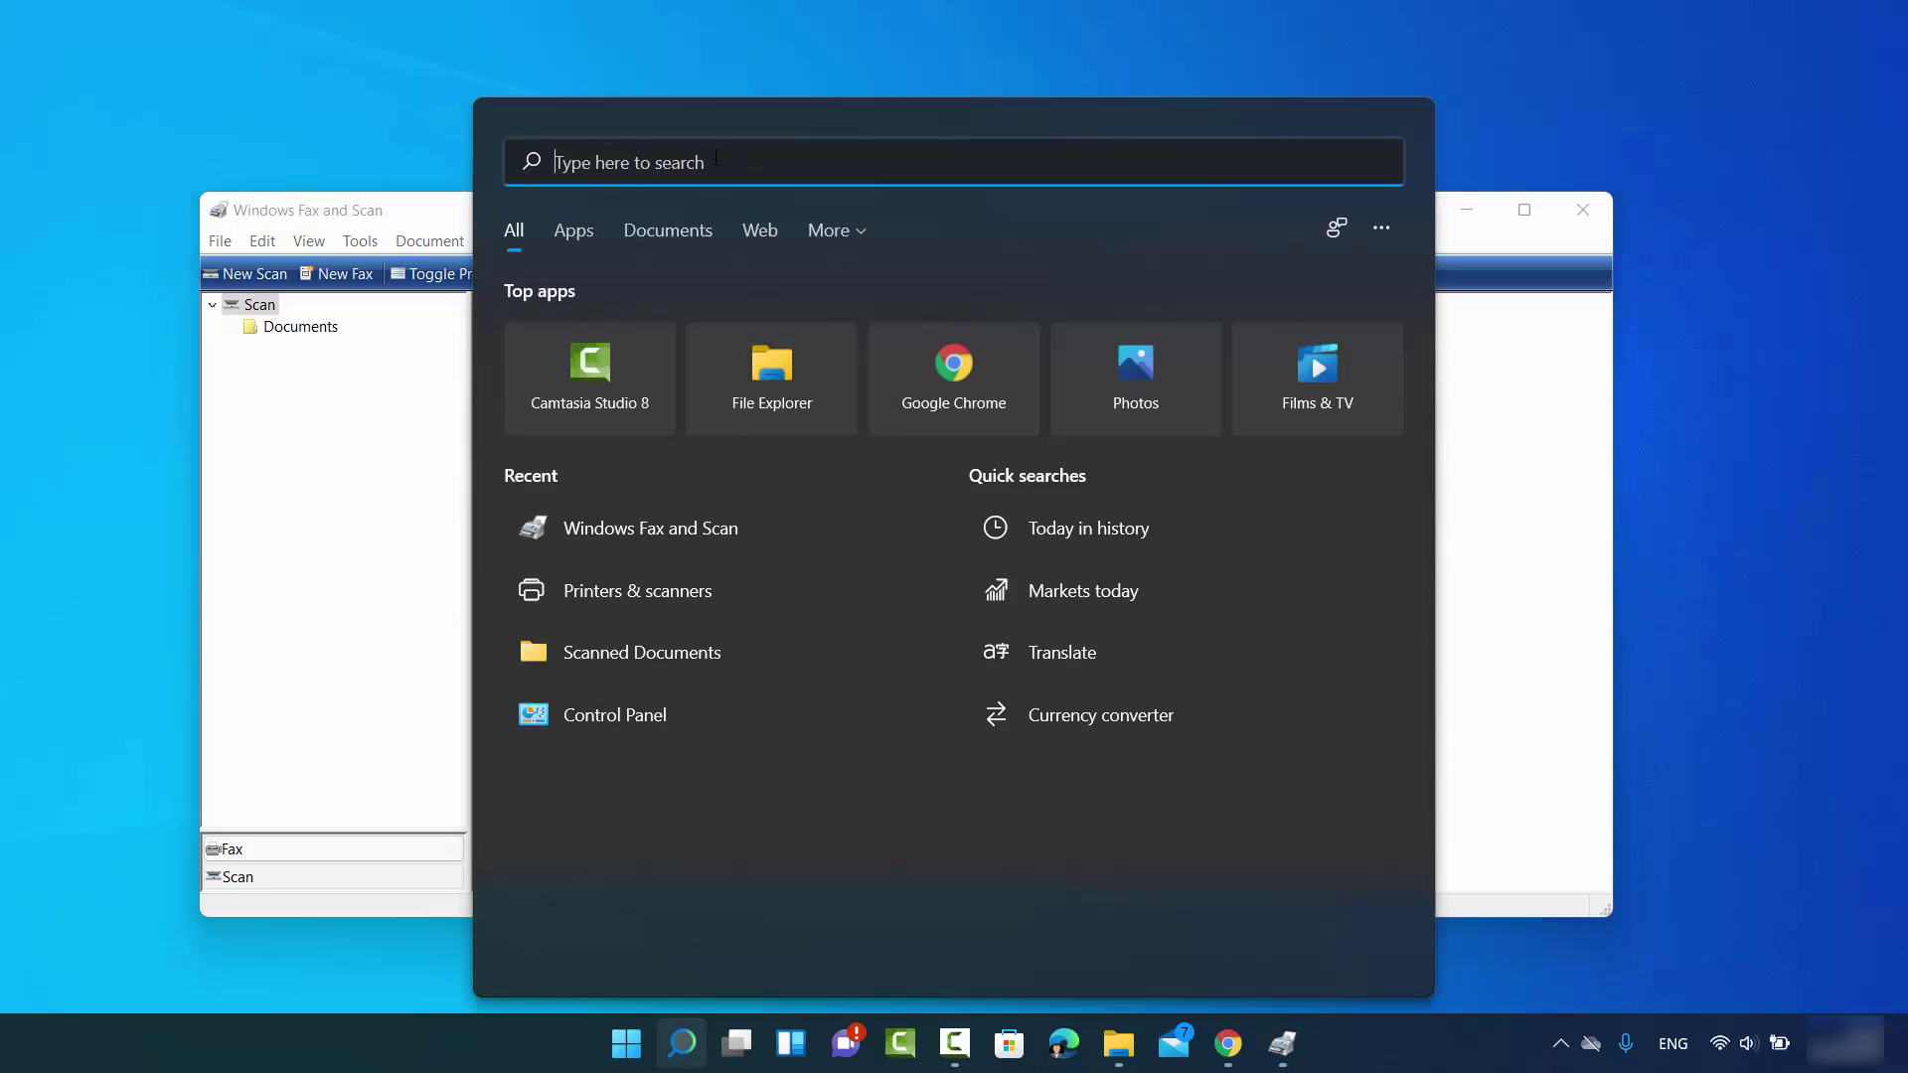
click(682, 1043)
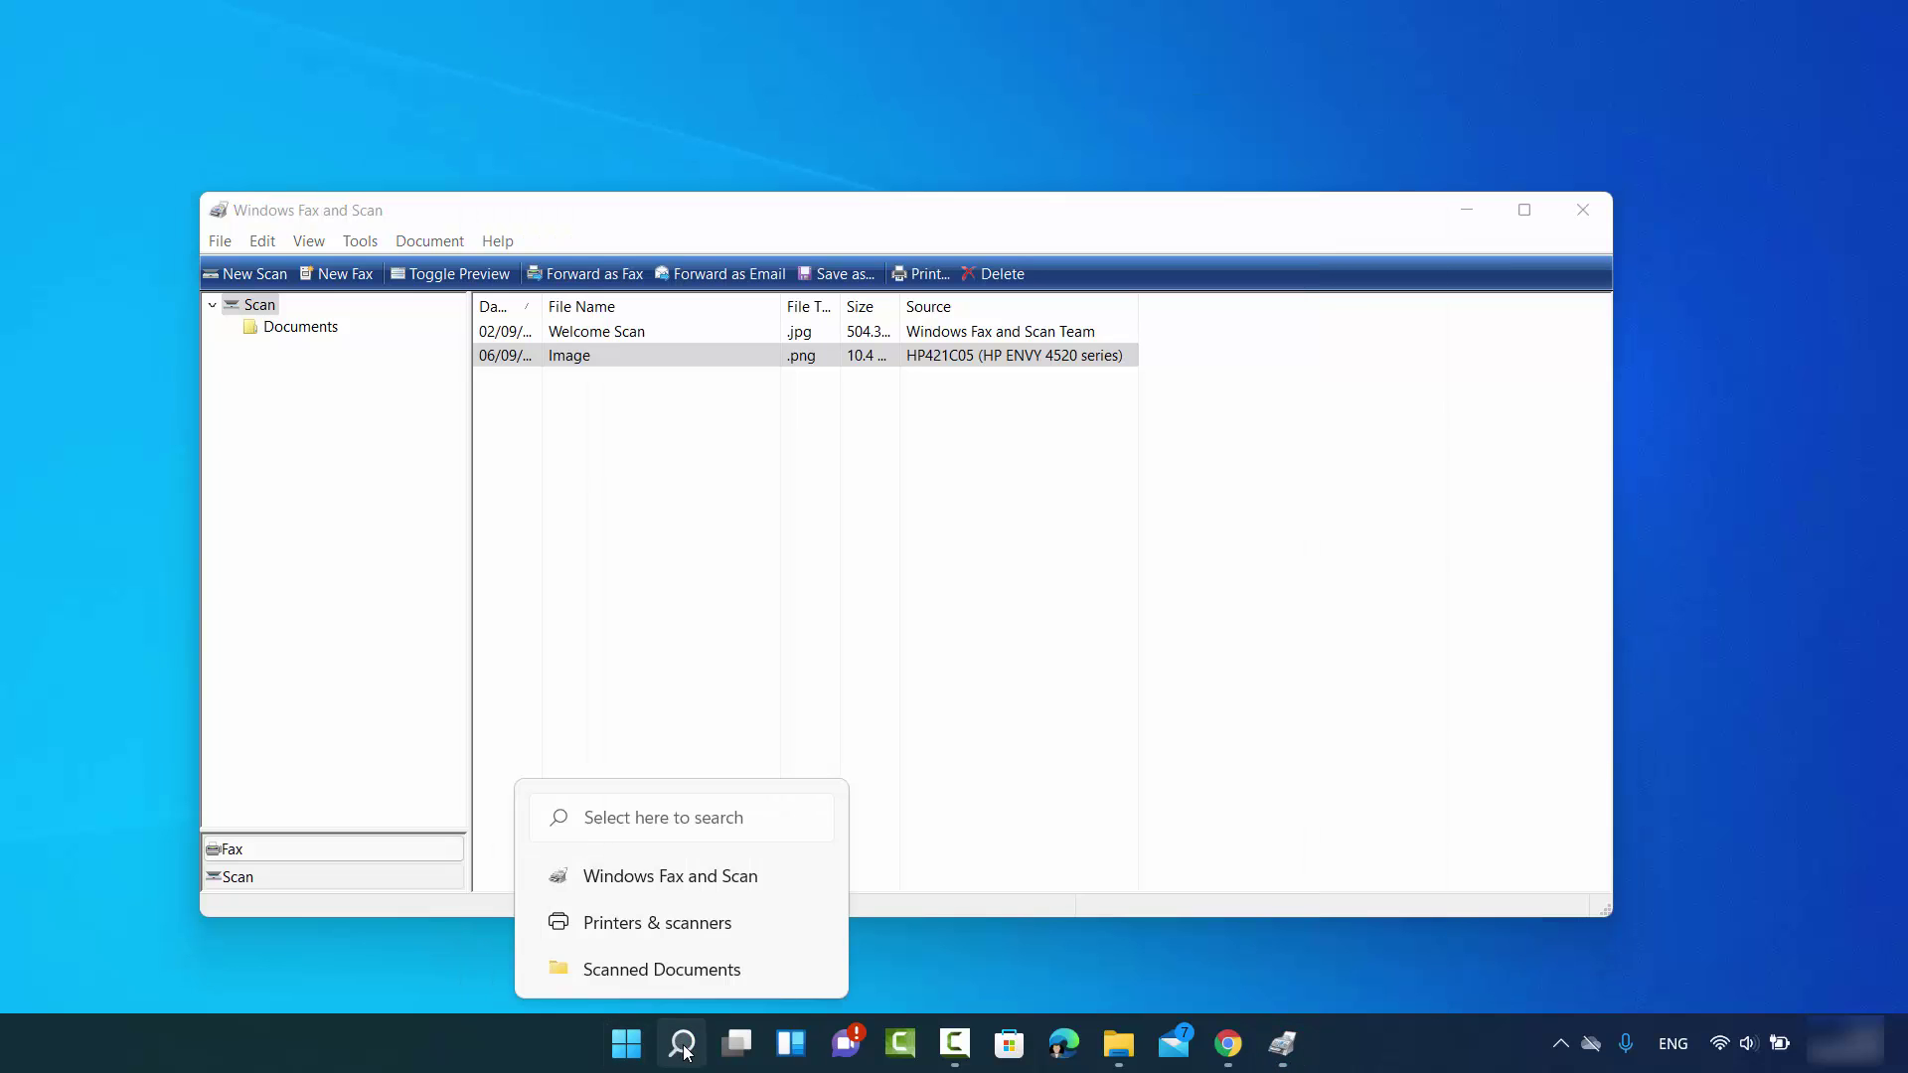
click(682, 1044)
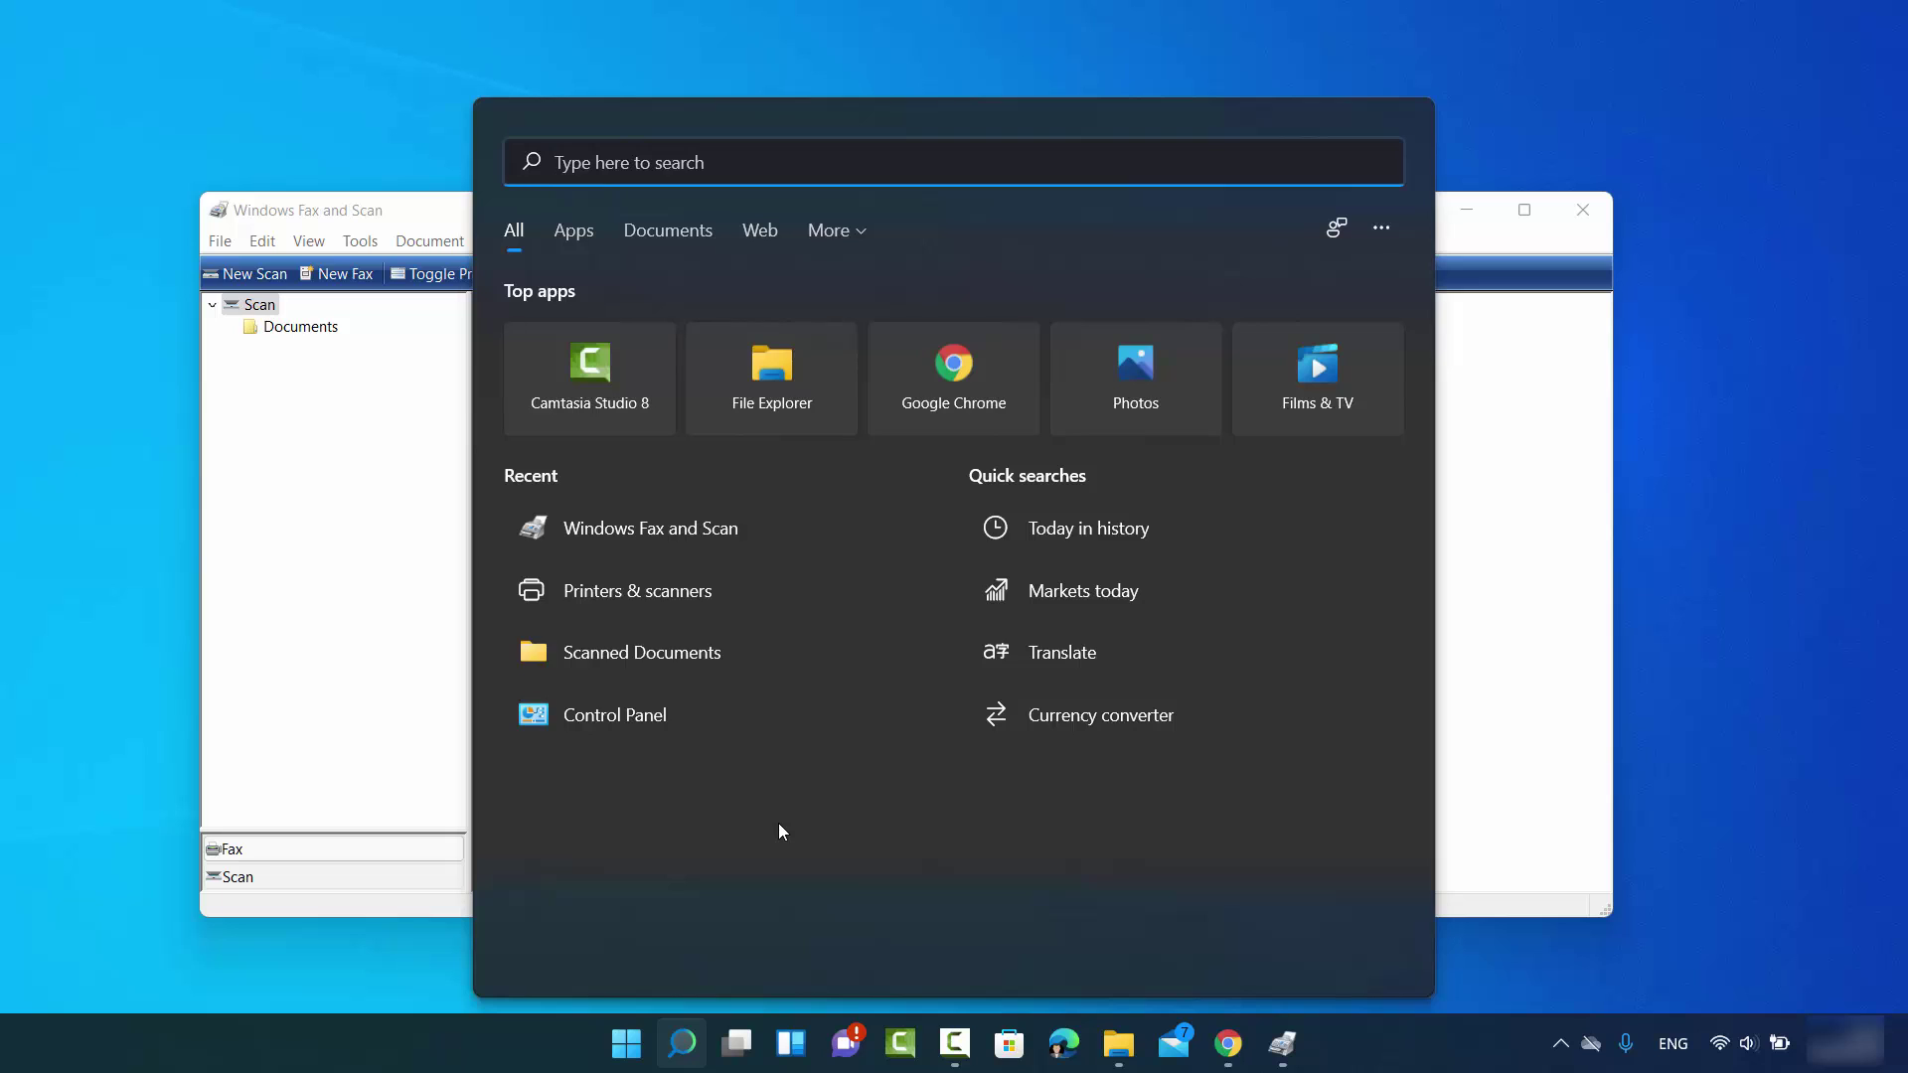
text(sca)
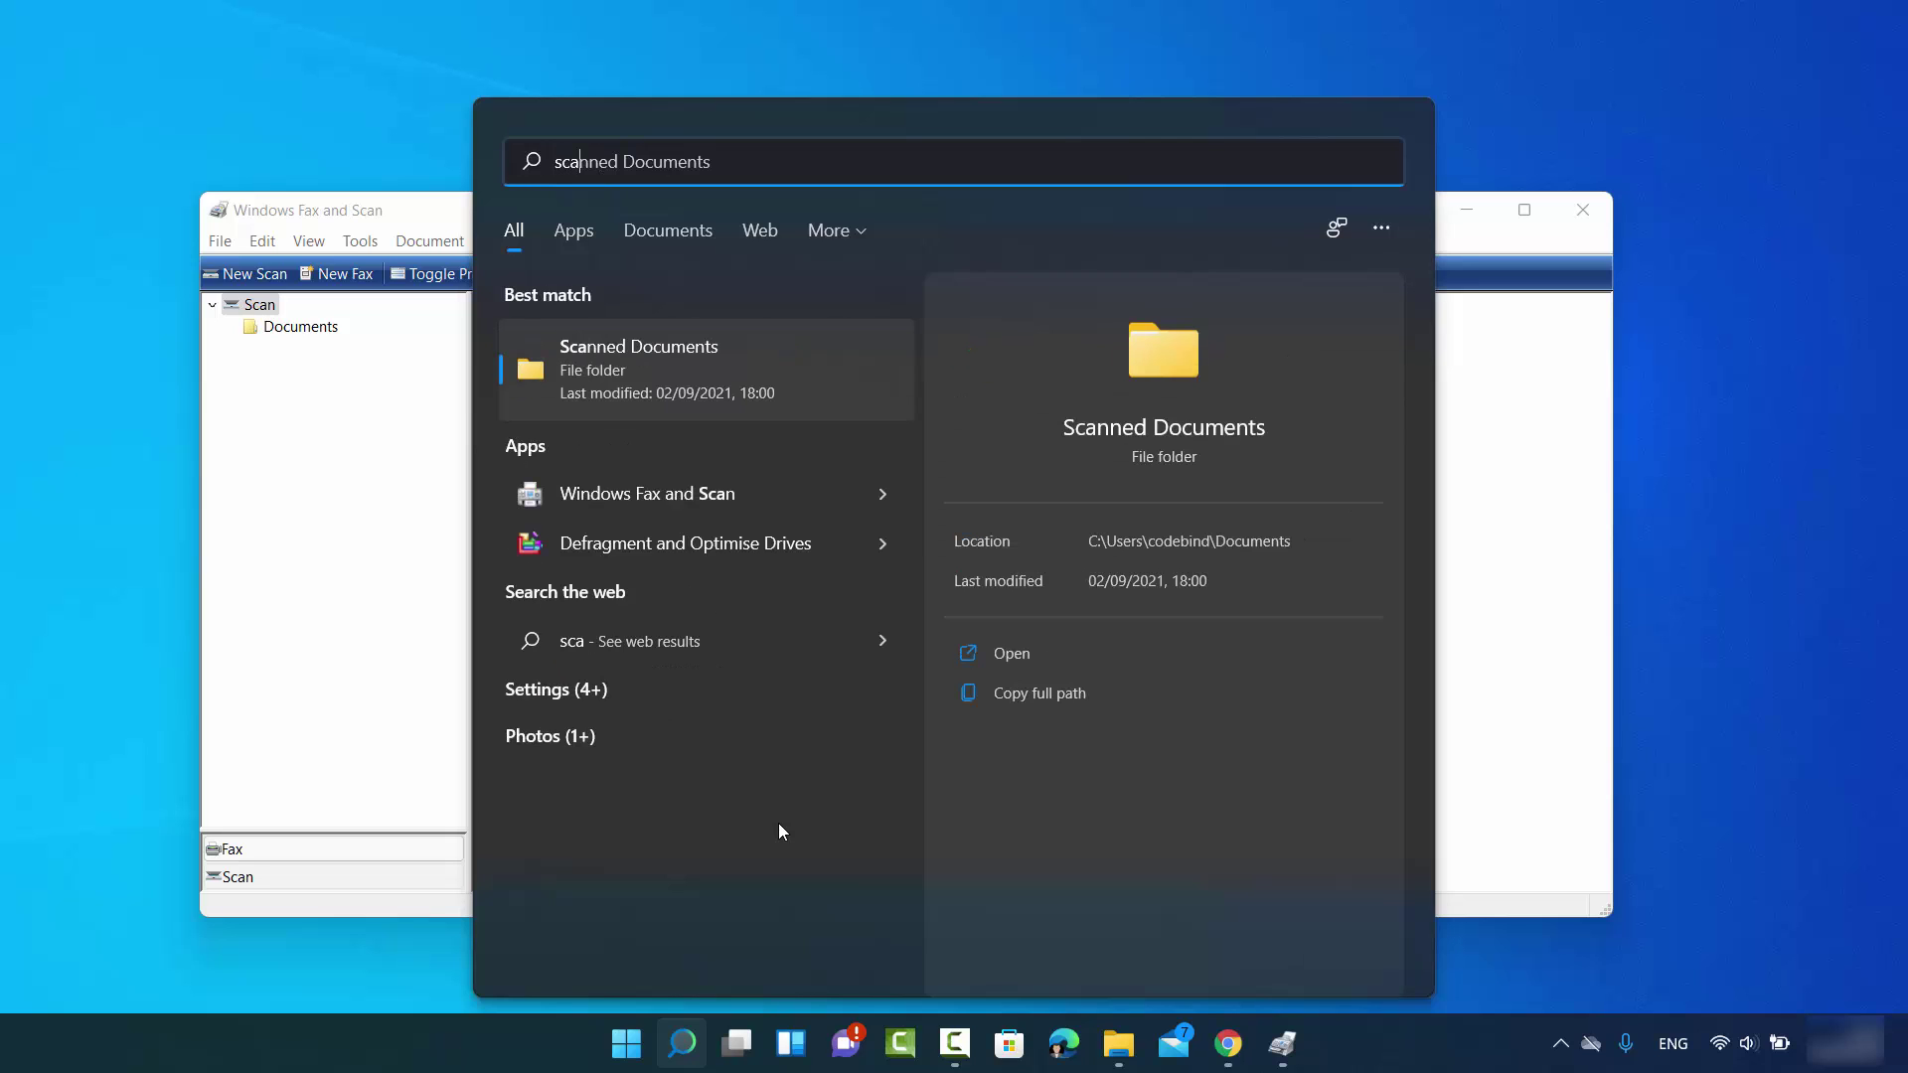
text(nned)
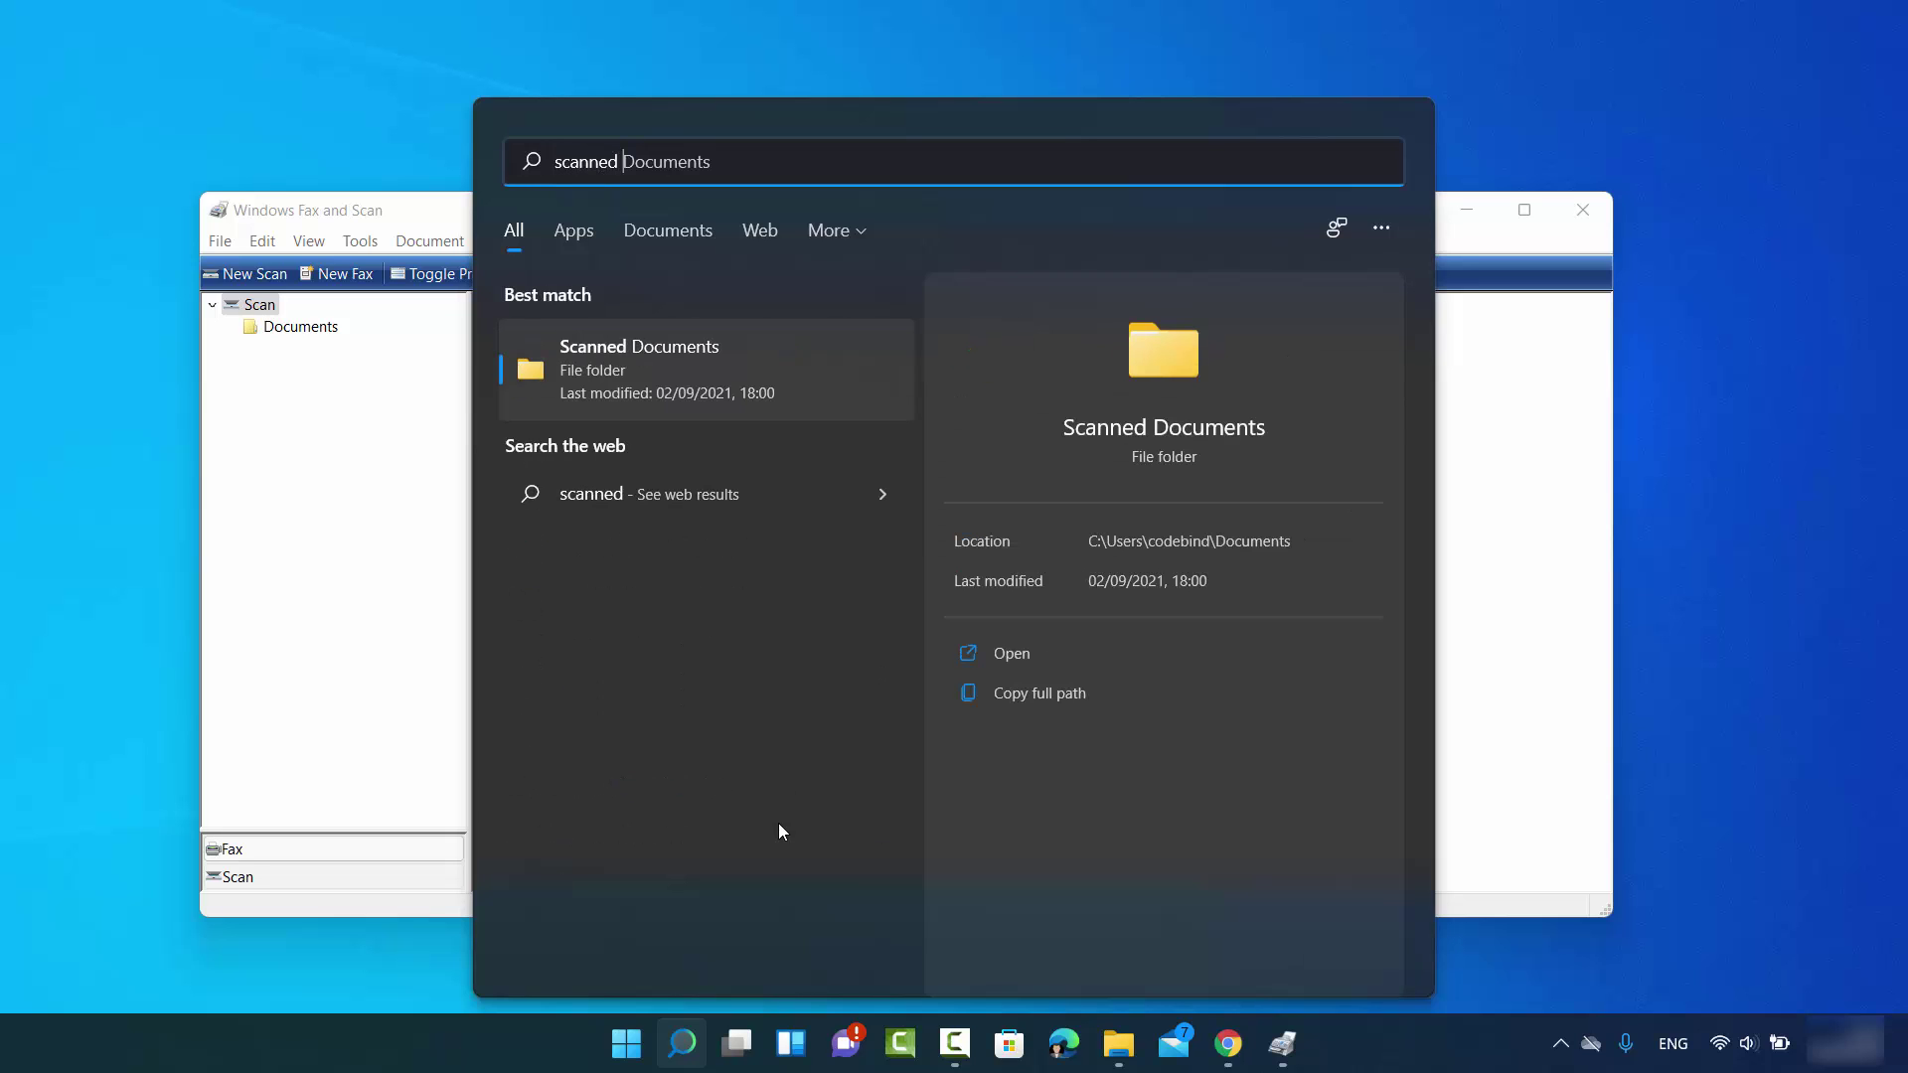
text( documents)
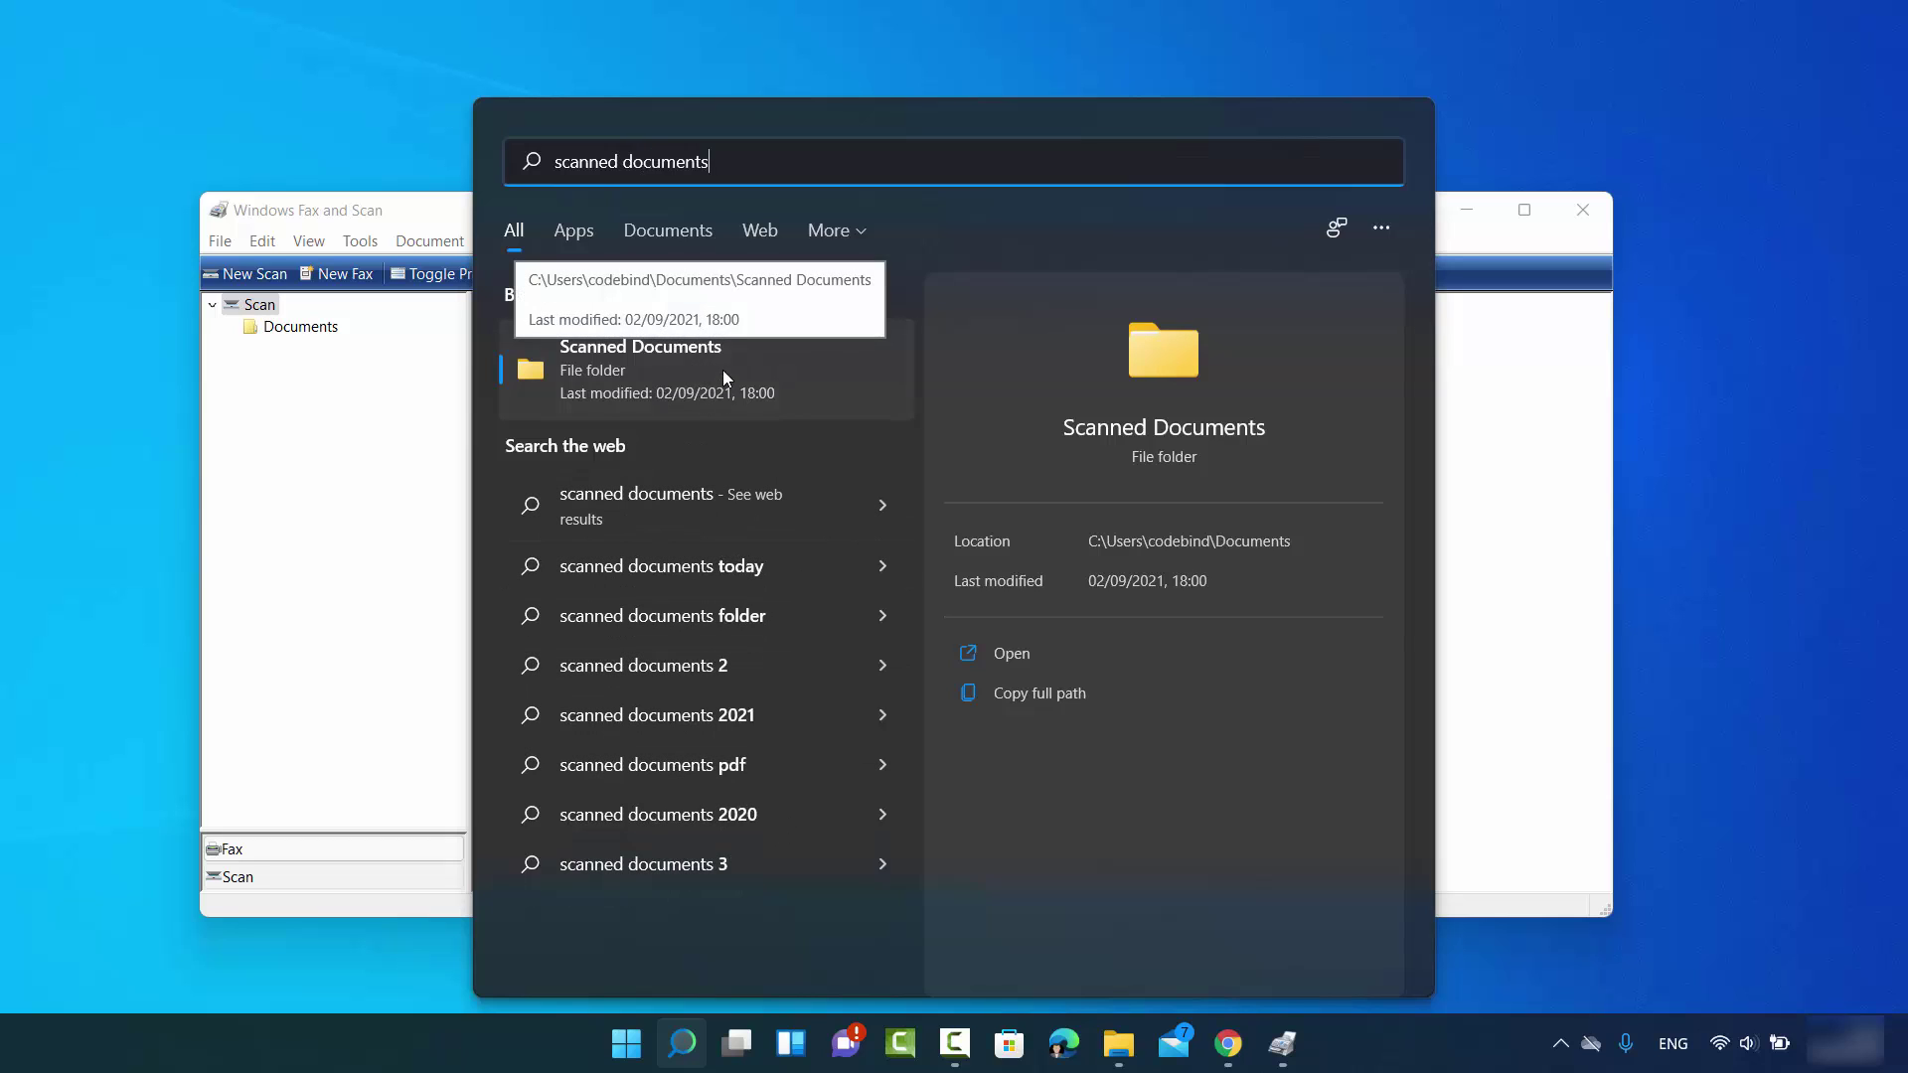
- Open Scanned Documents and check Image.png's details (2550 x 3507, 10.3 MB)
click(653, 373)
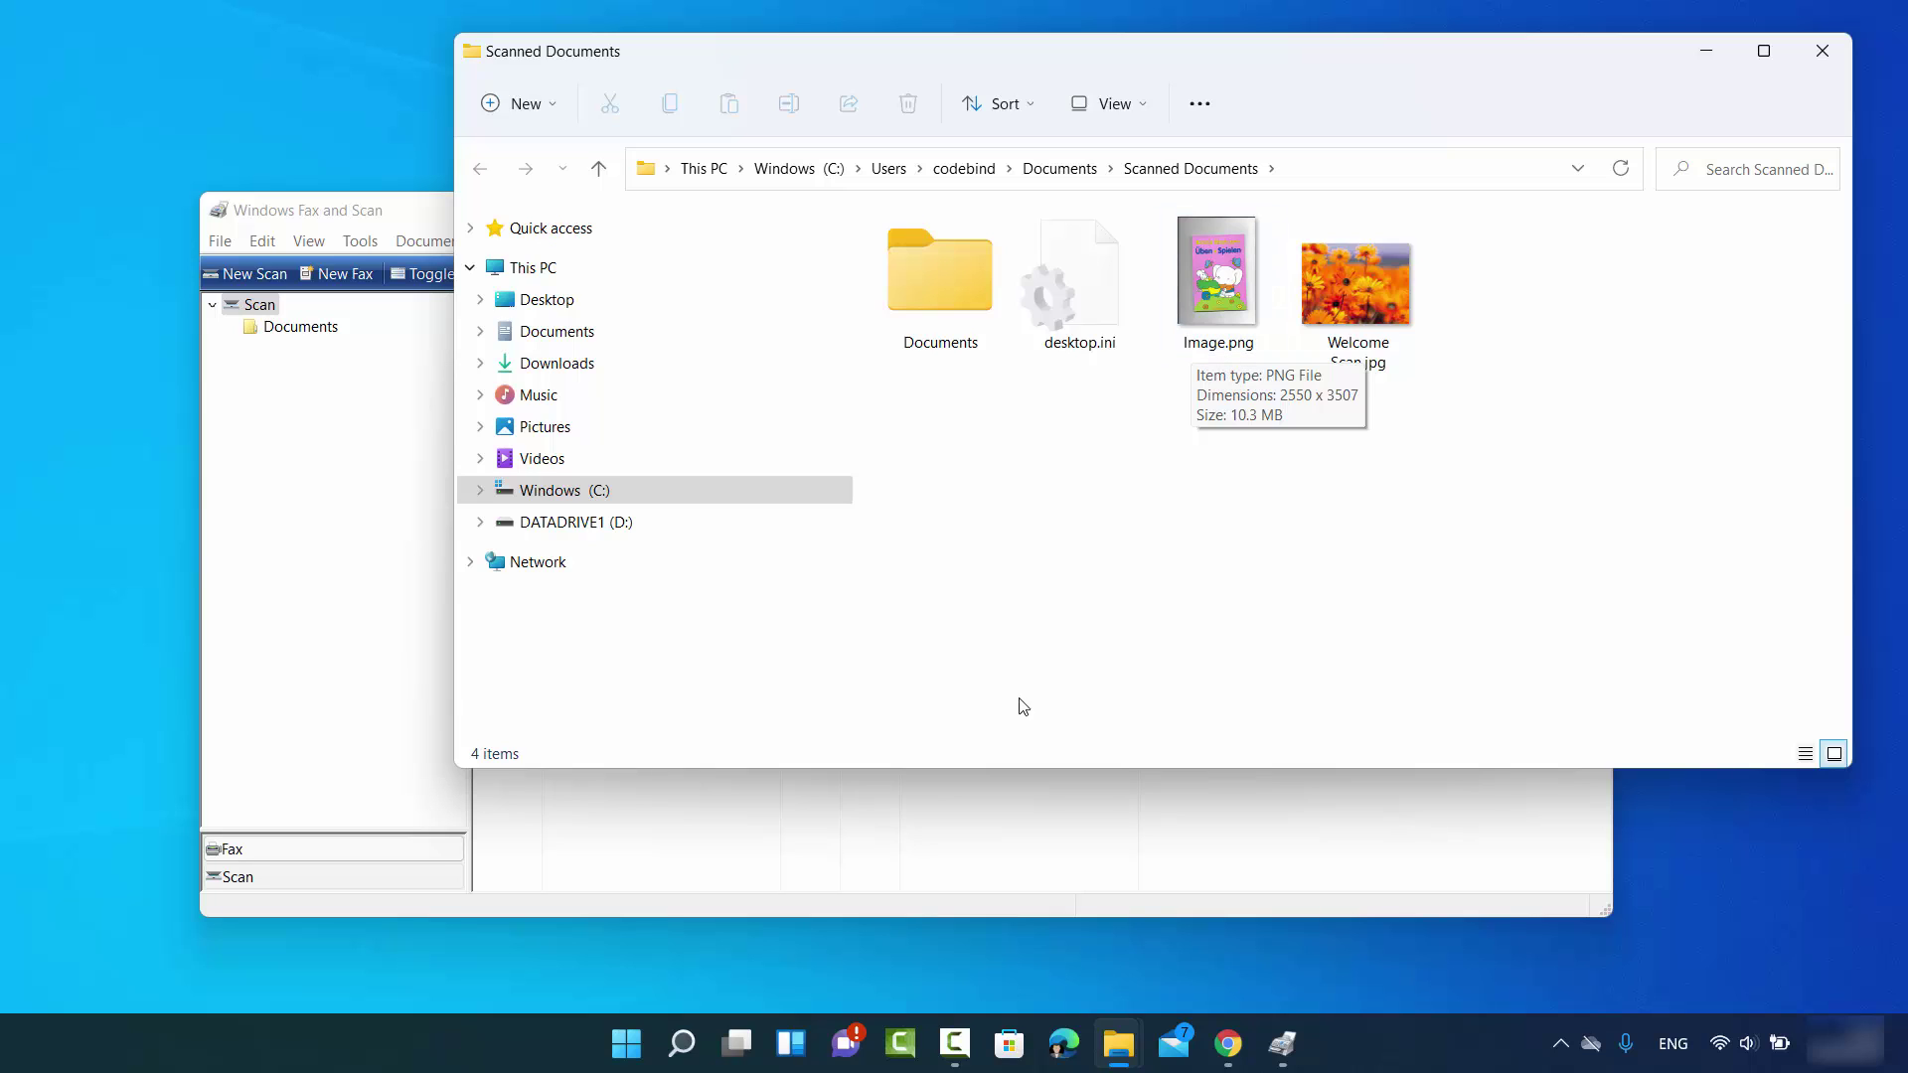
click(978, 831)
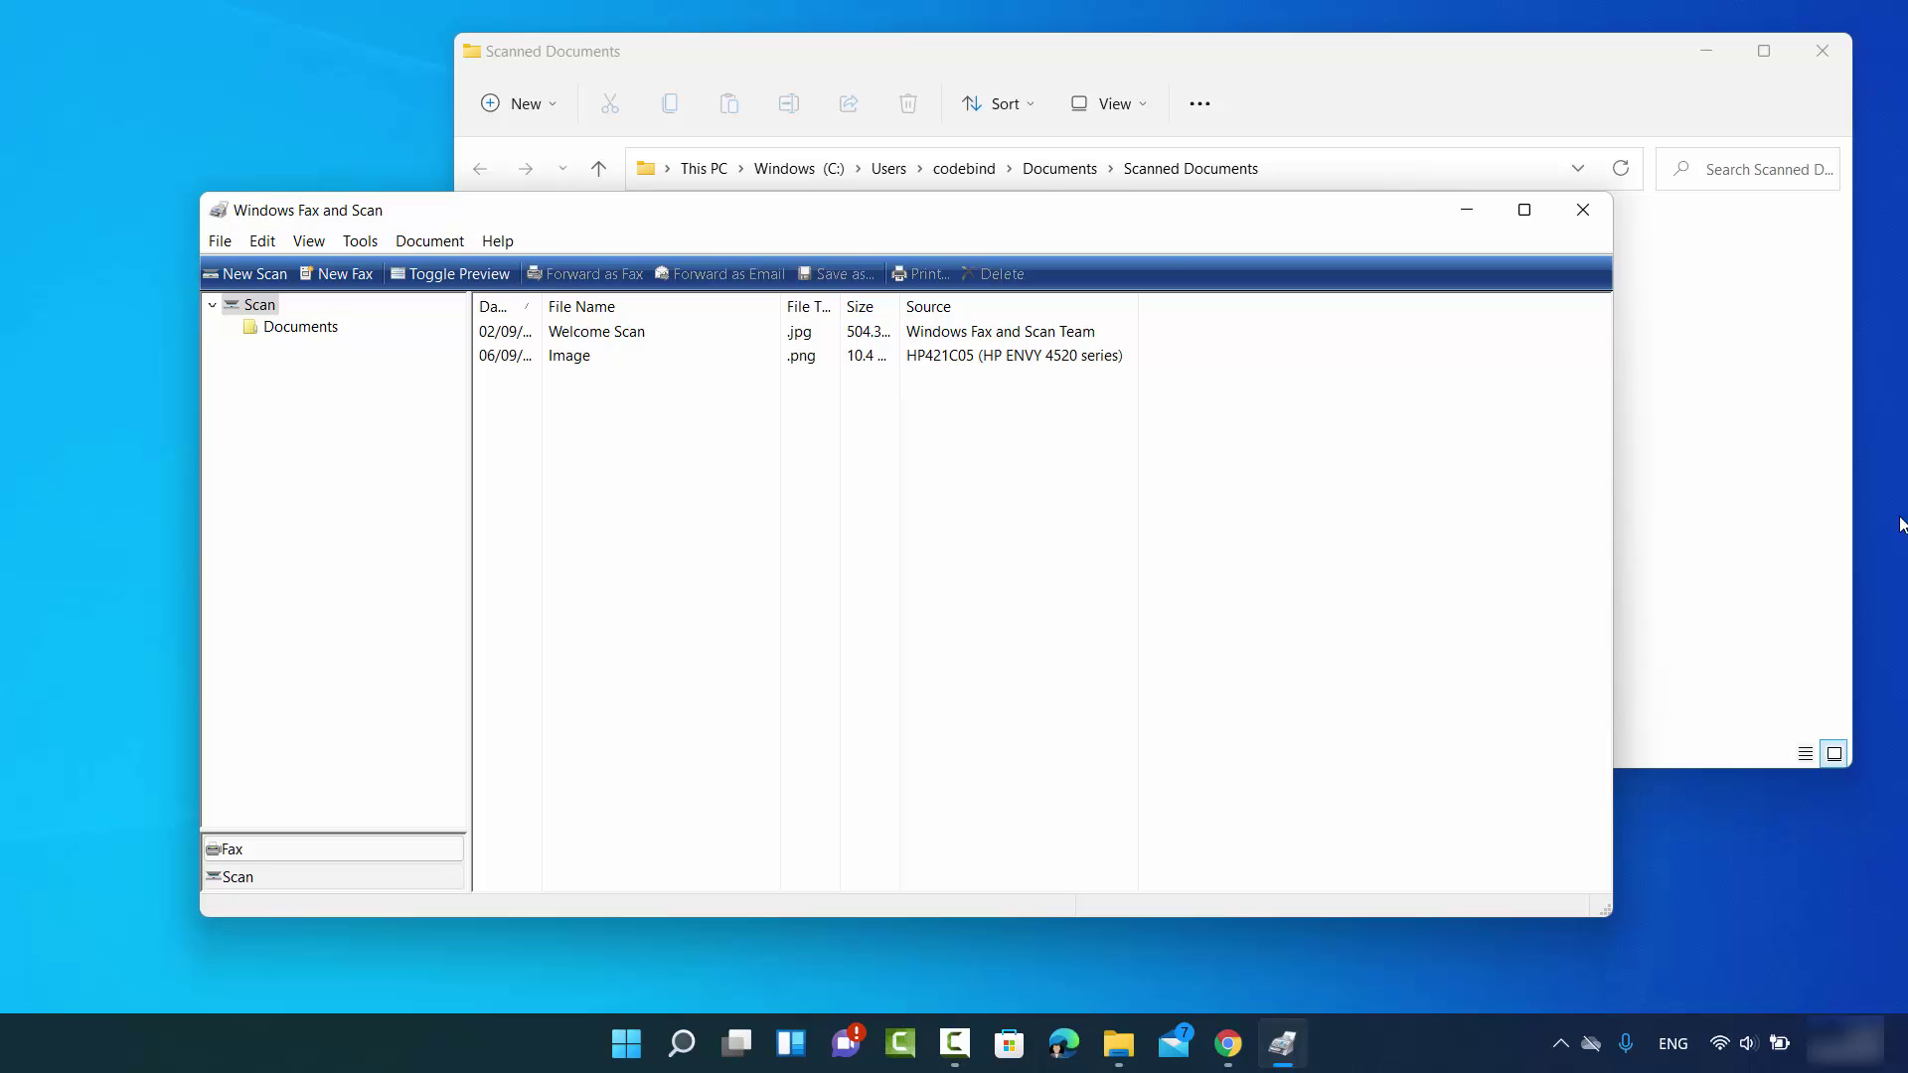
click(1760, 530)
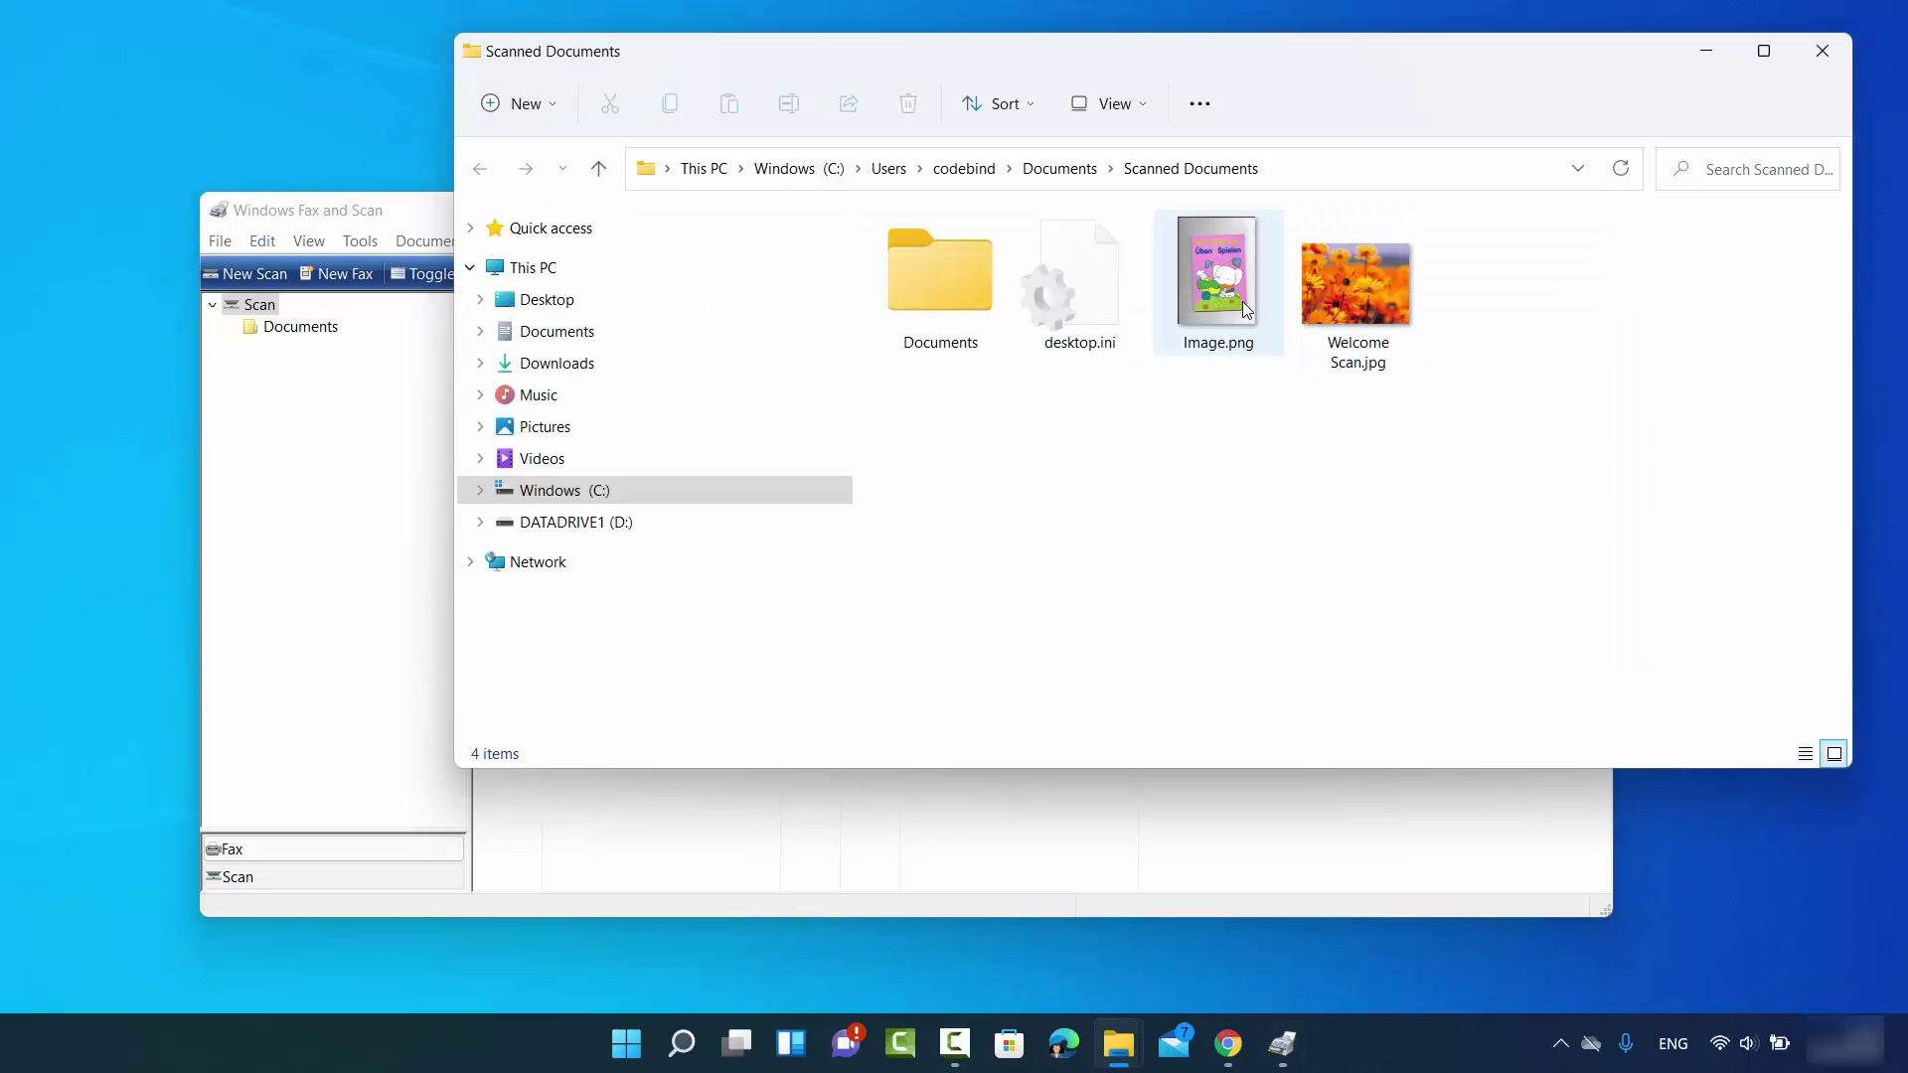
mouse_move(1245, 310)
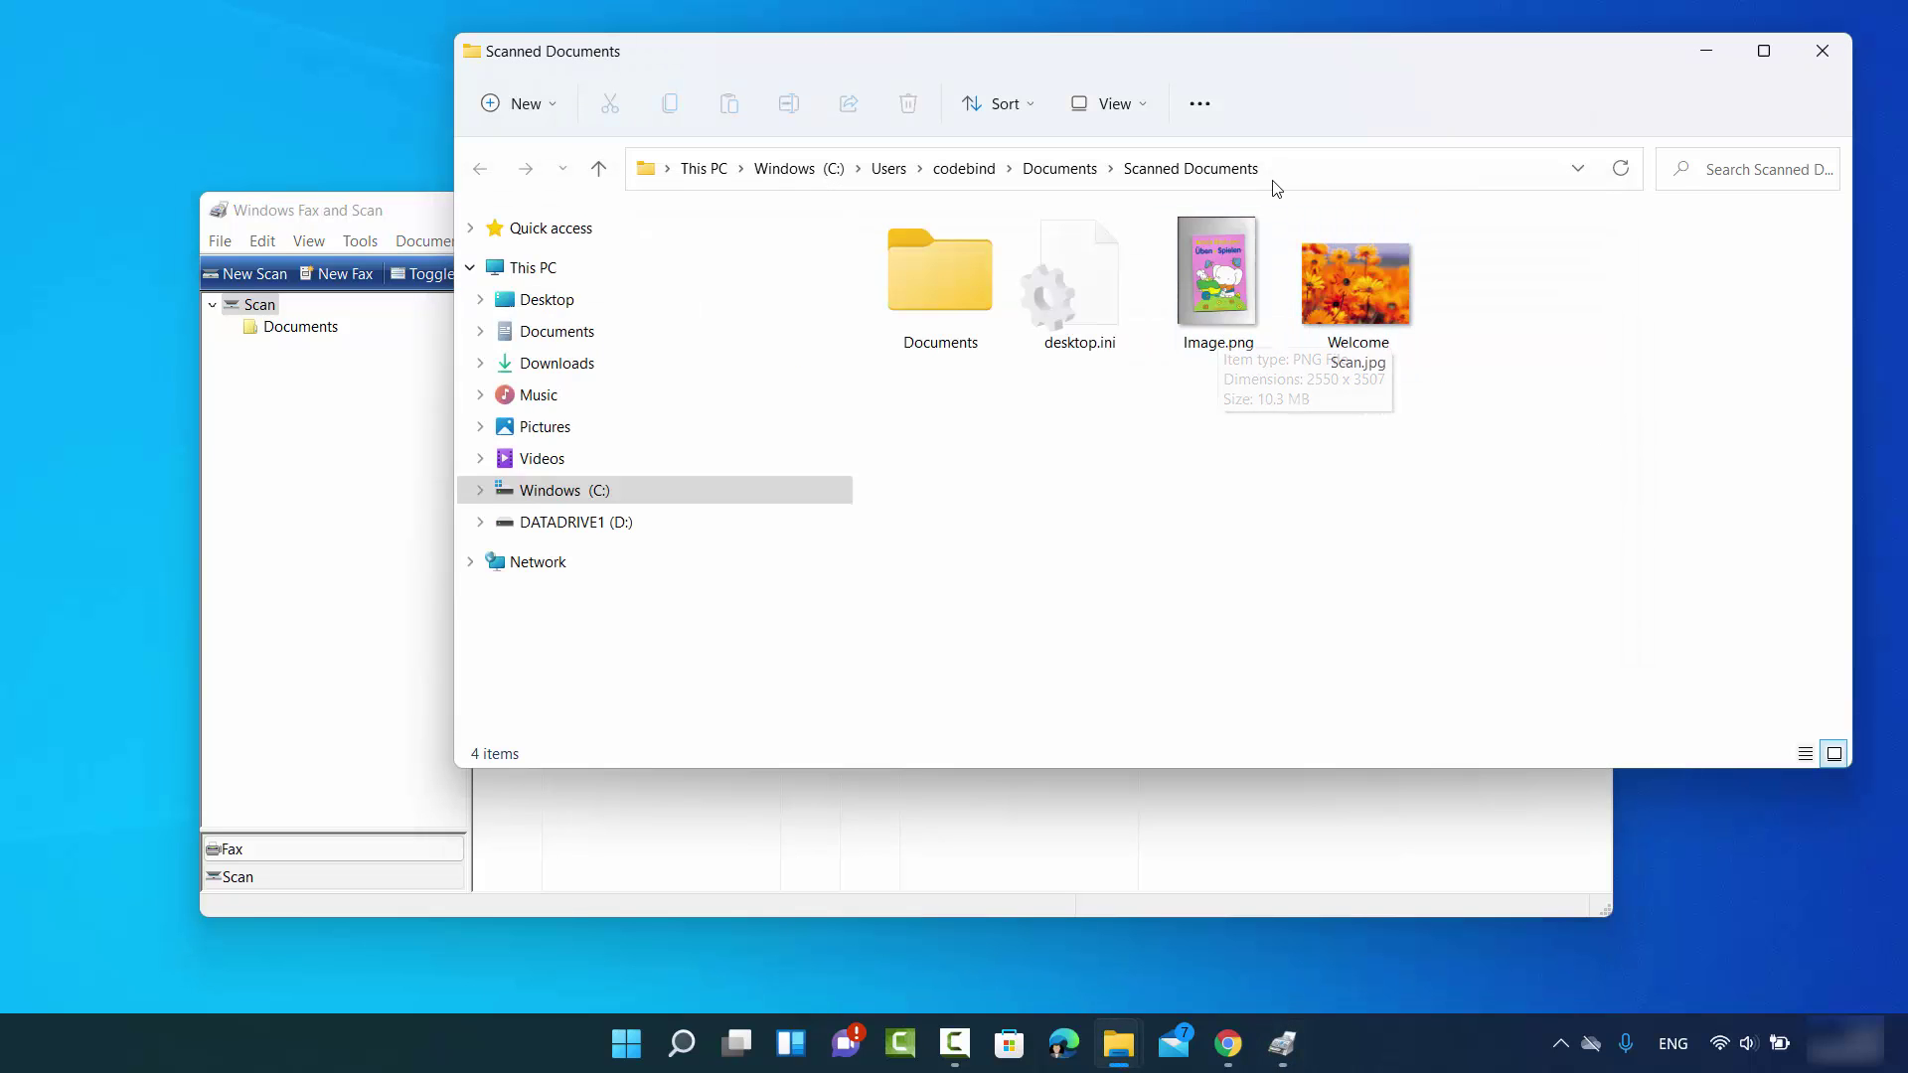
- Minimize Explorer, start another New Scan with JPG file type, and preview the cover
key(super+Down)
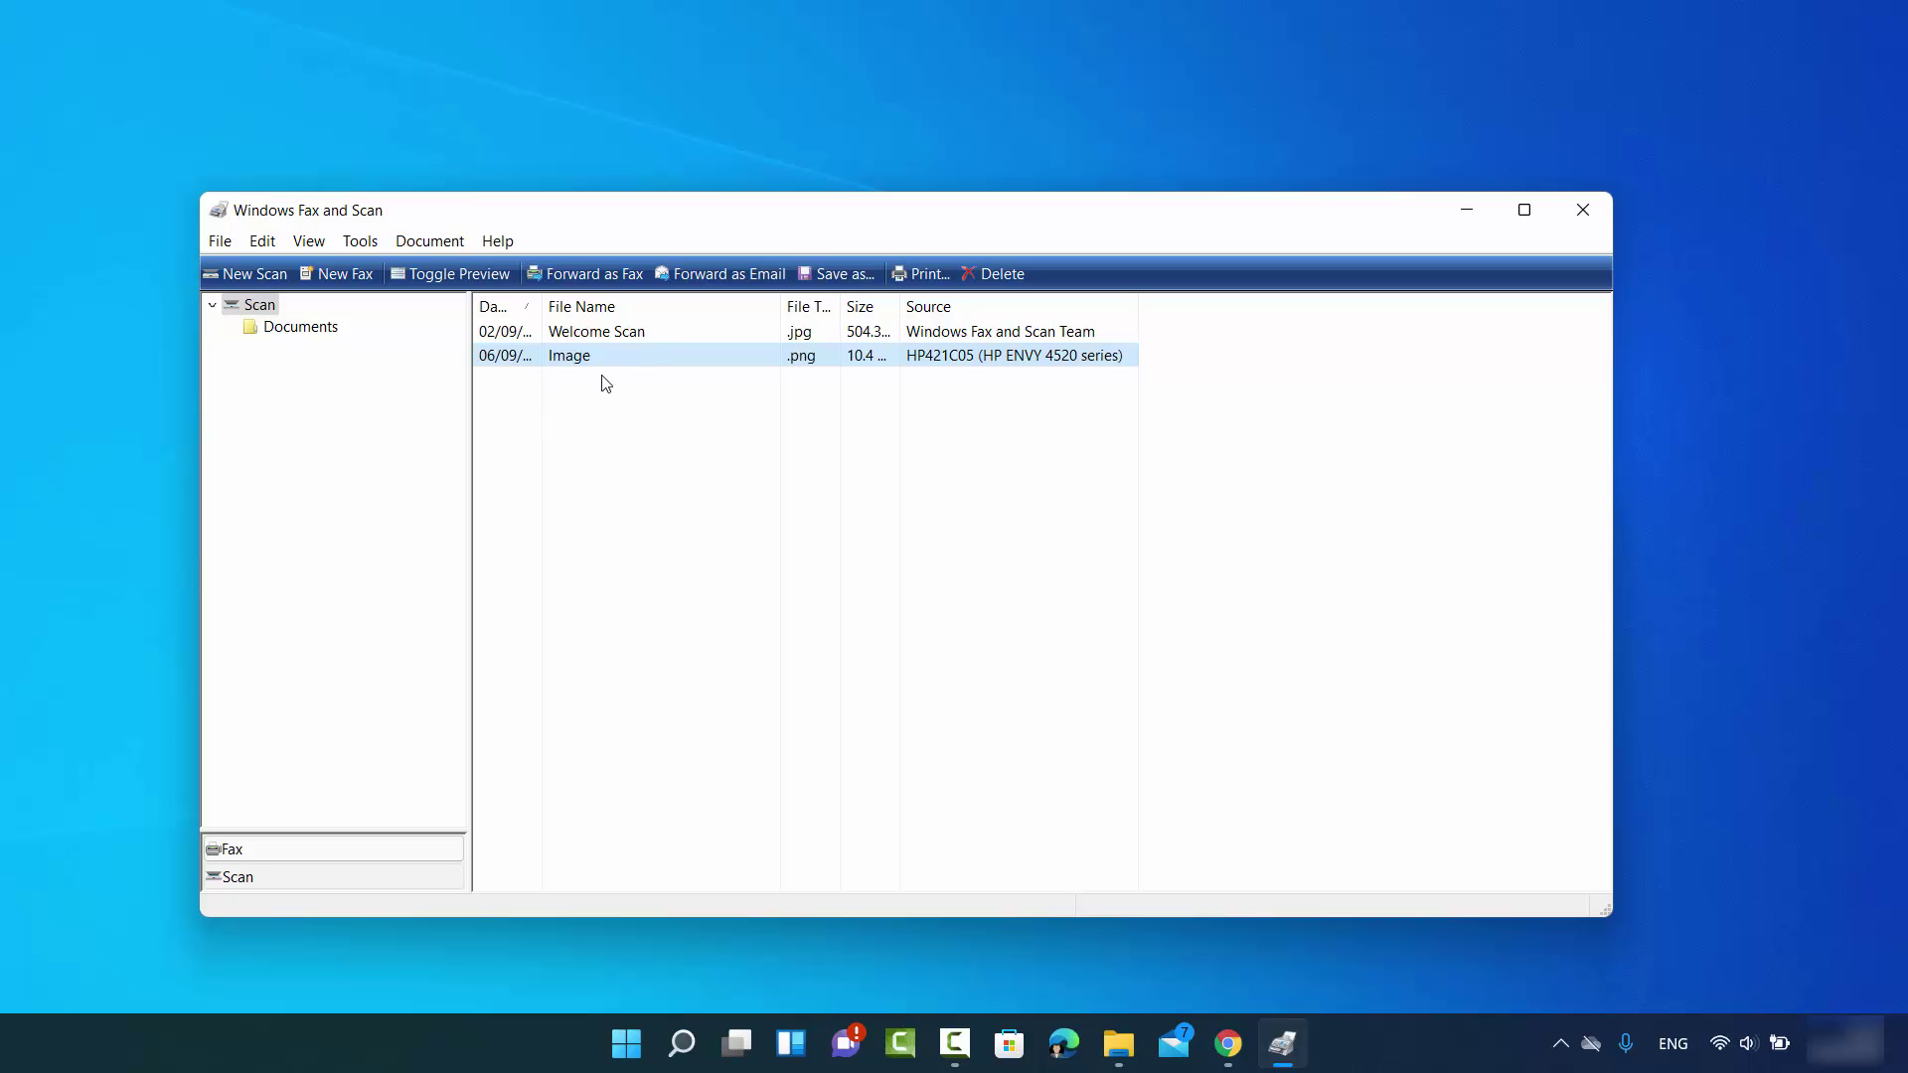
click(256, 278)
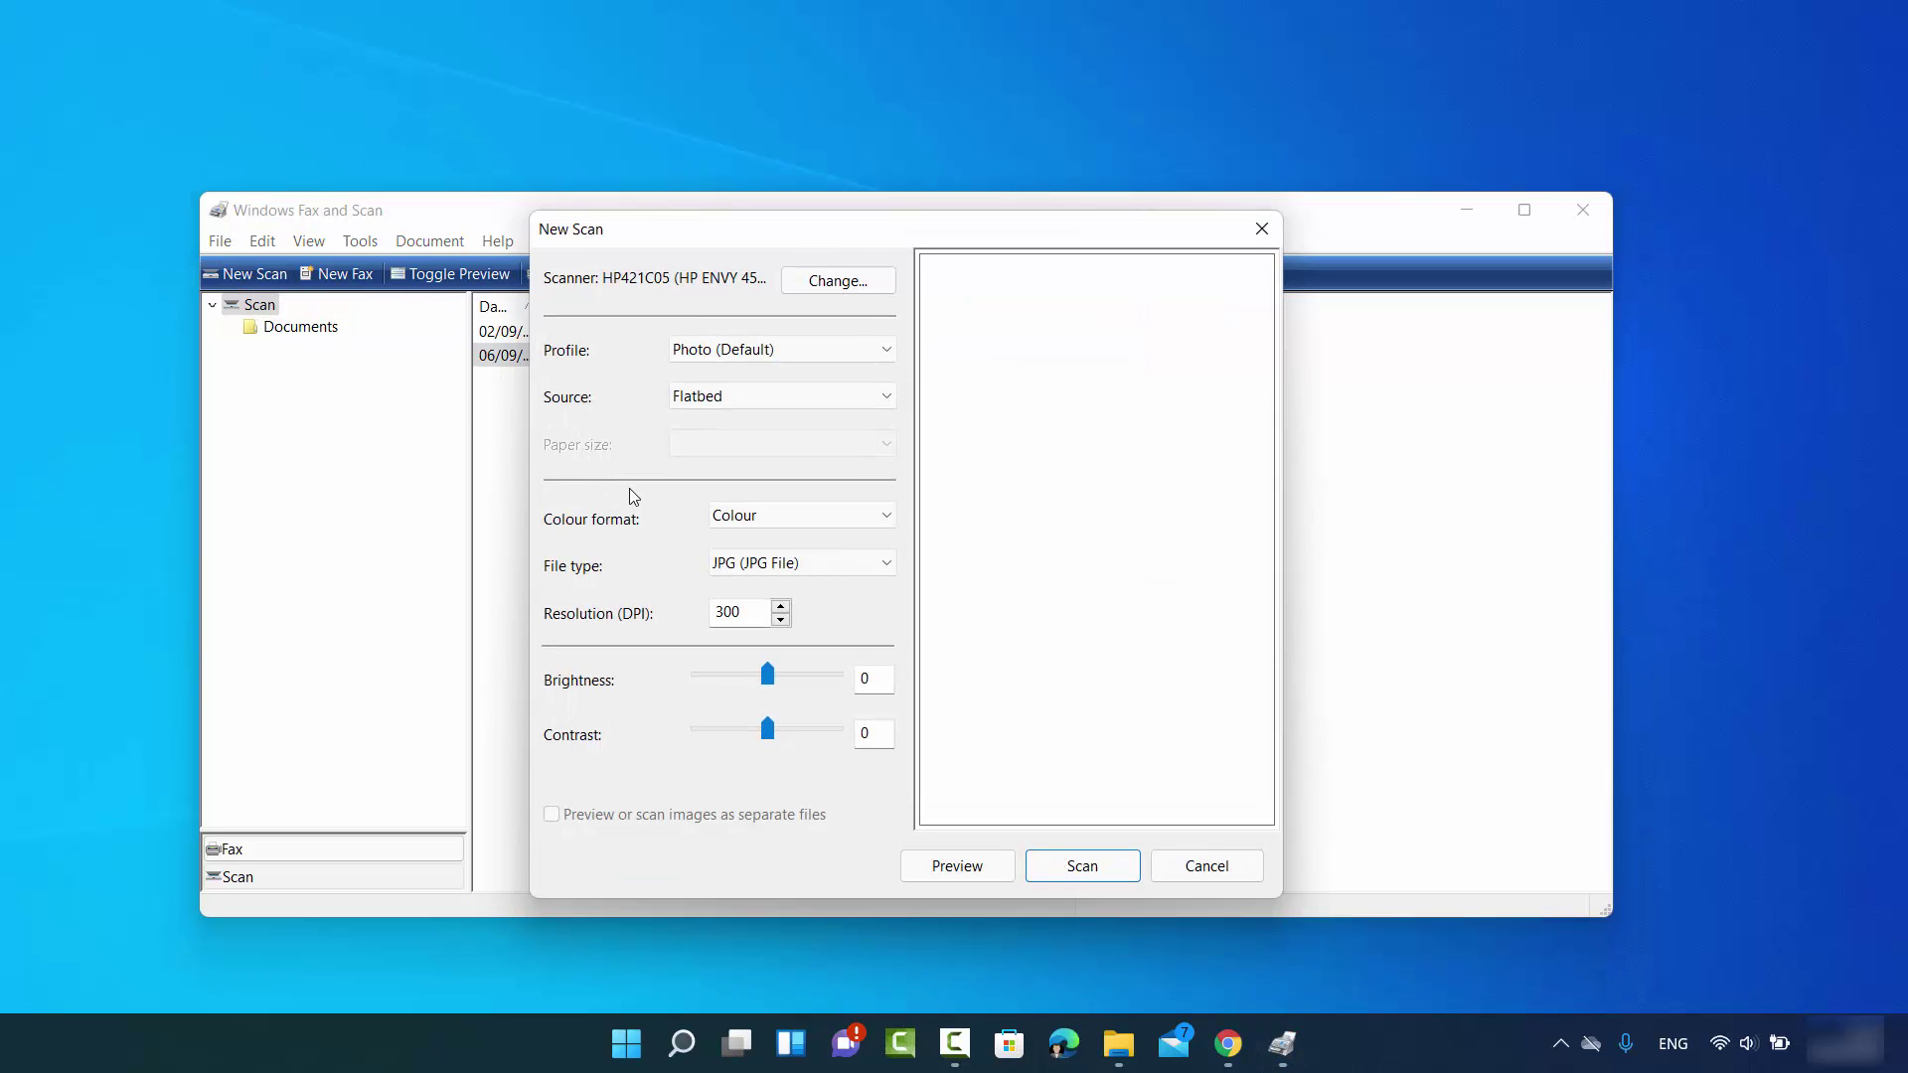
click(775, 562)
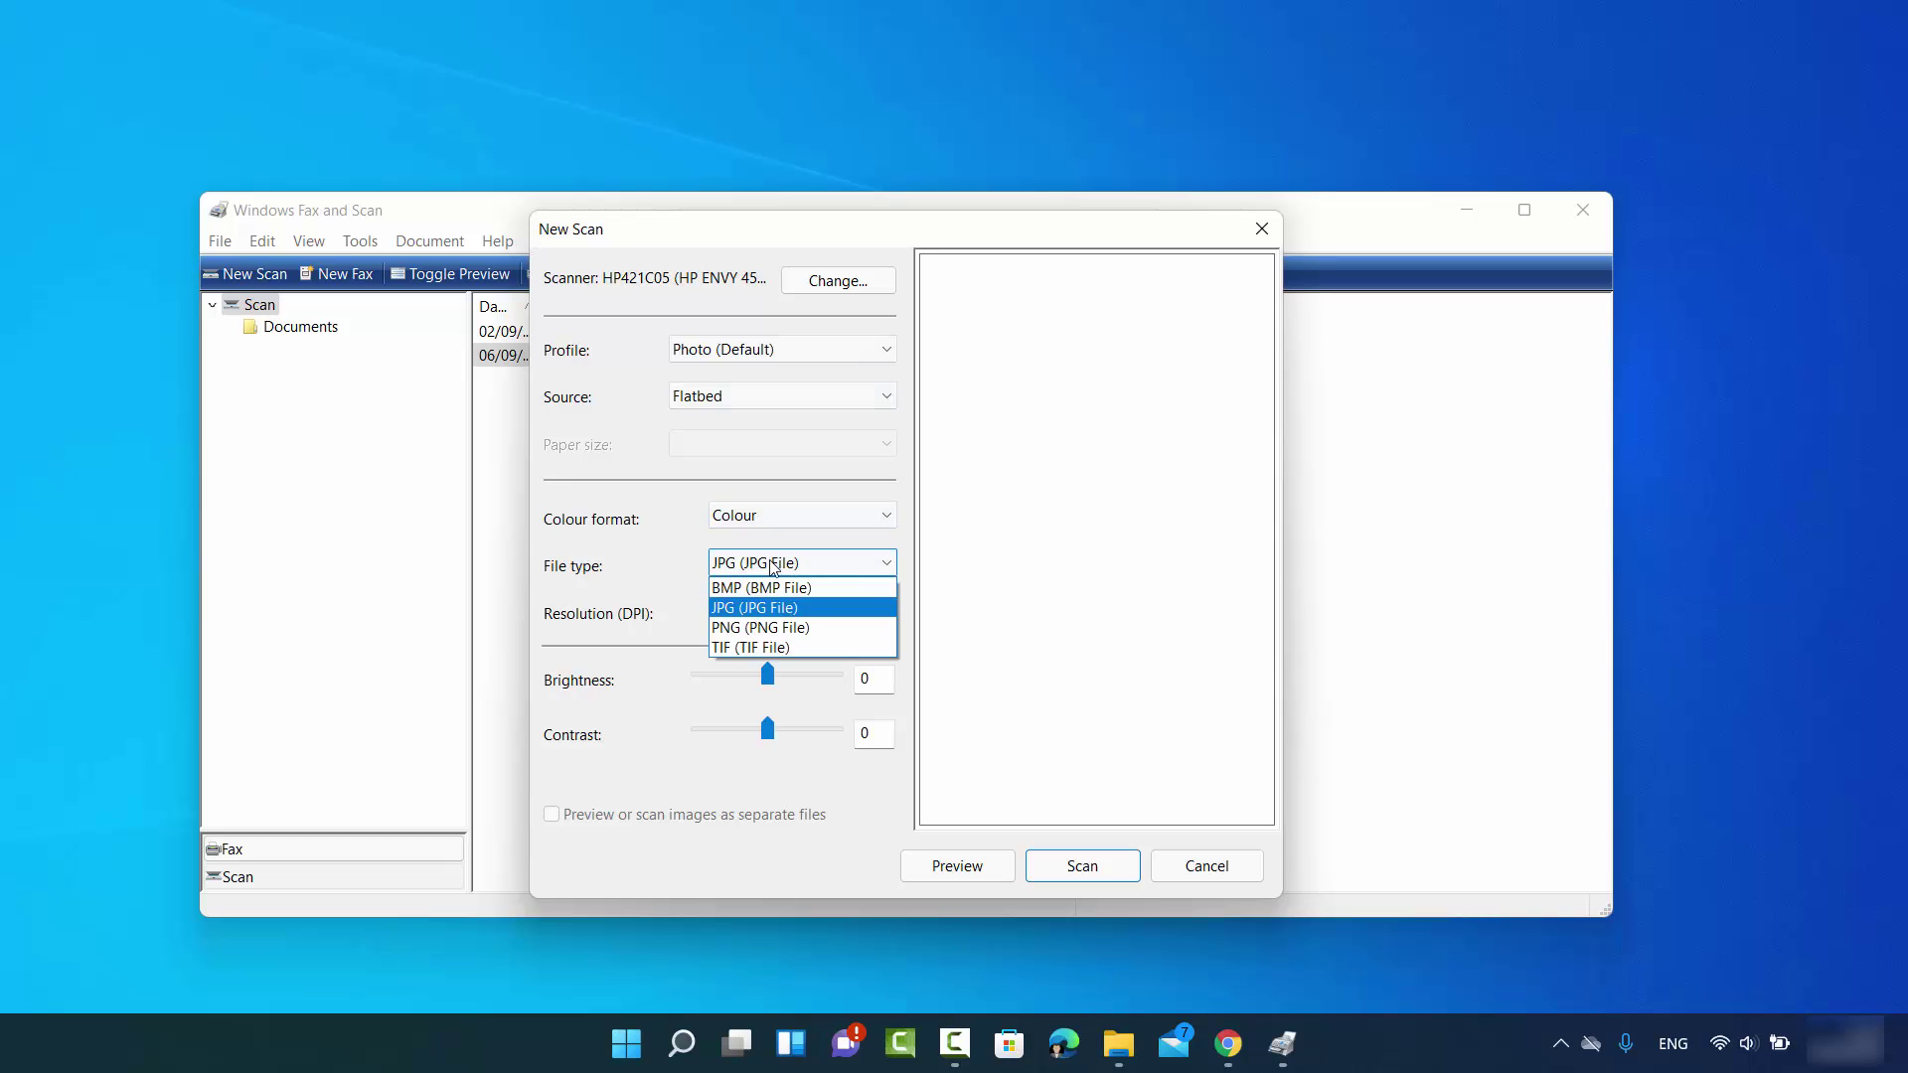
click(764, 609)
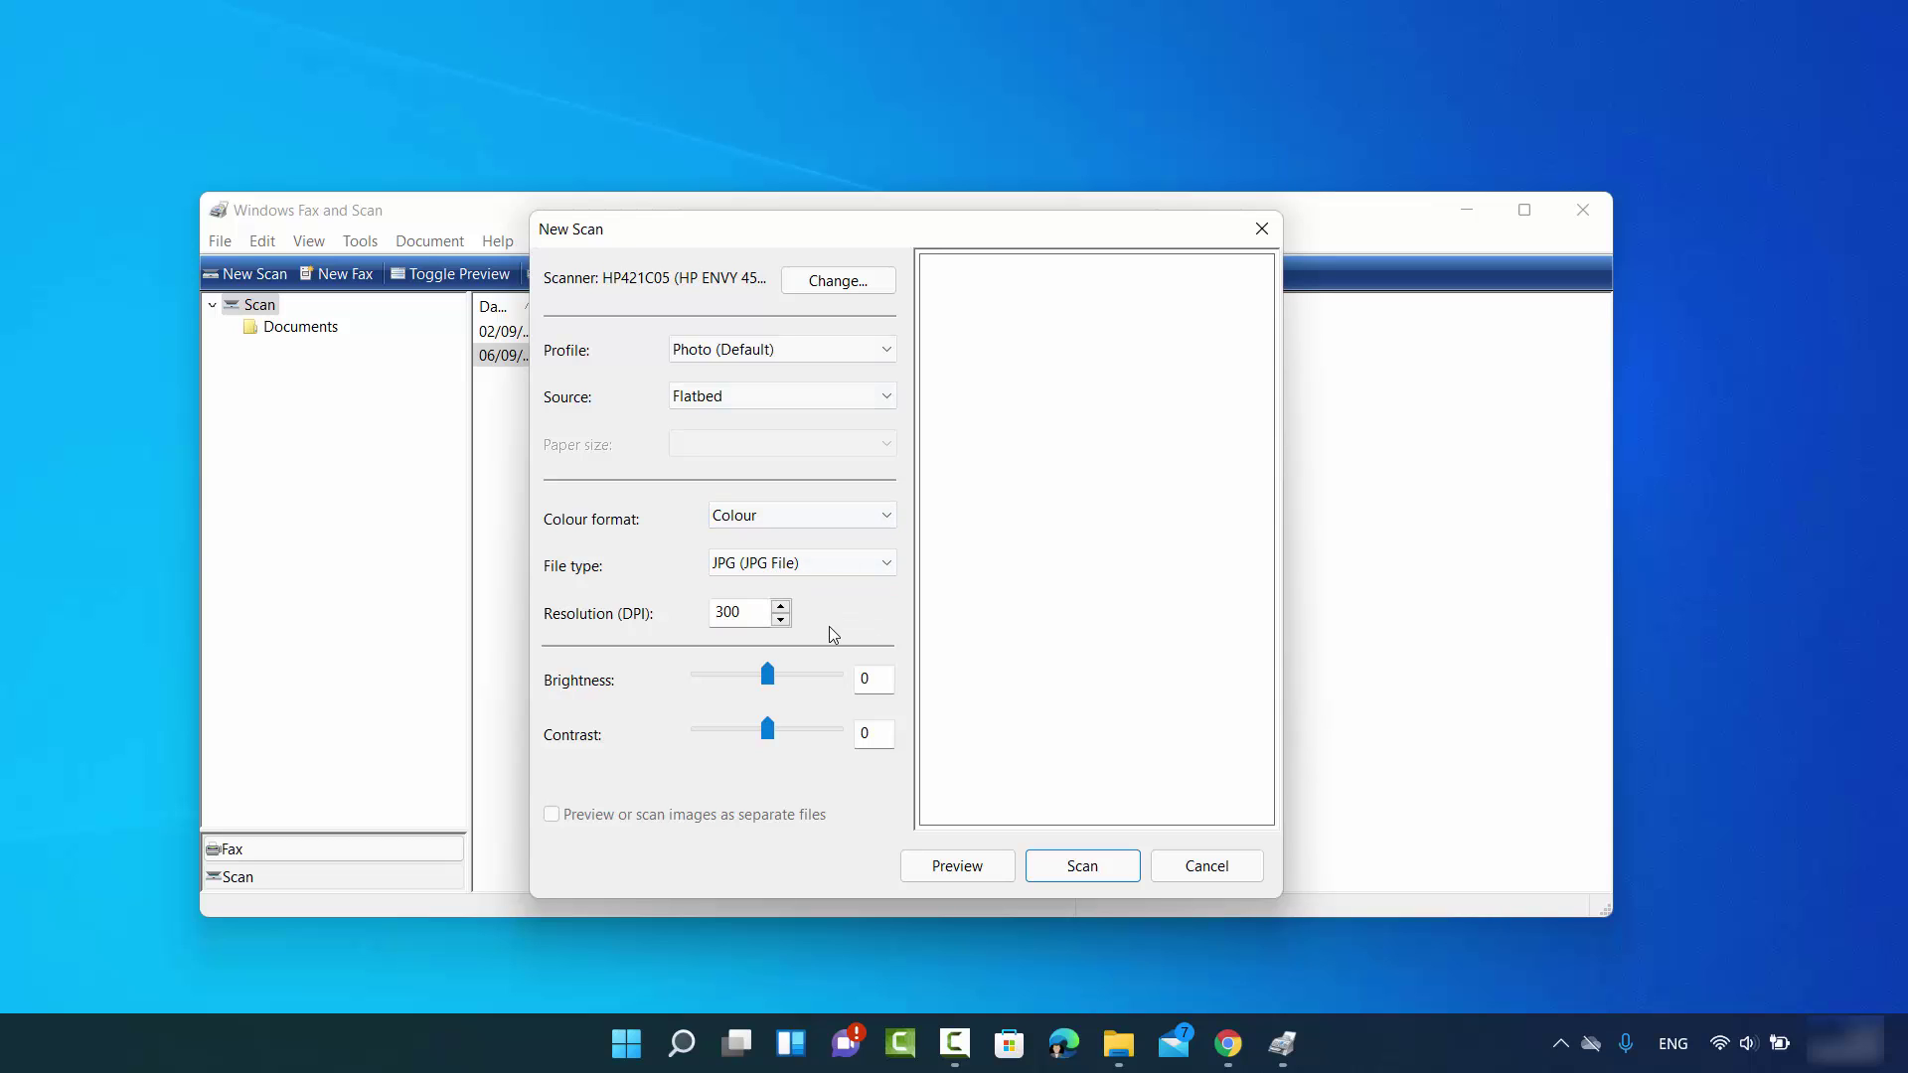
click(957, 867)
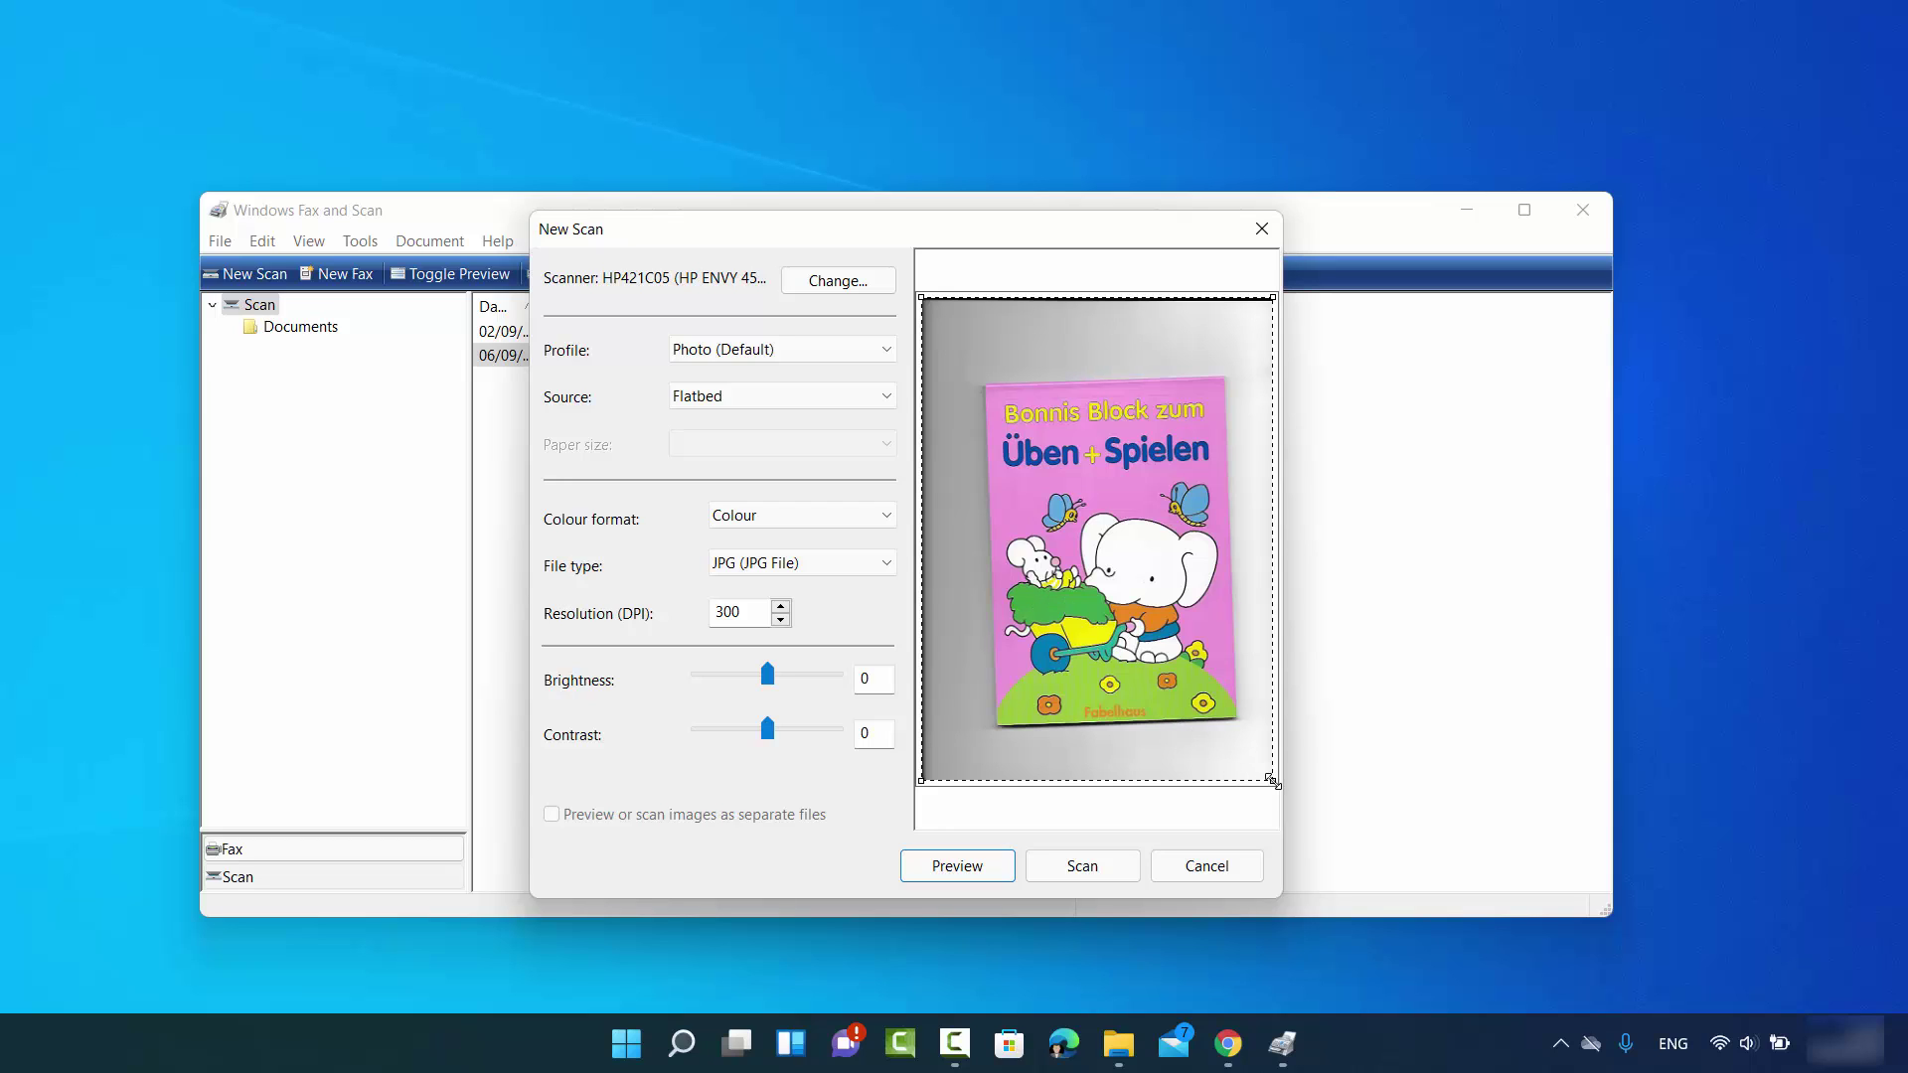
- Crop the scan area's bottom, top and left edges to the cover and scan it
drag(1271, 780, 1249, 734)
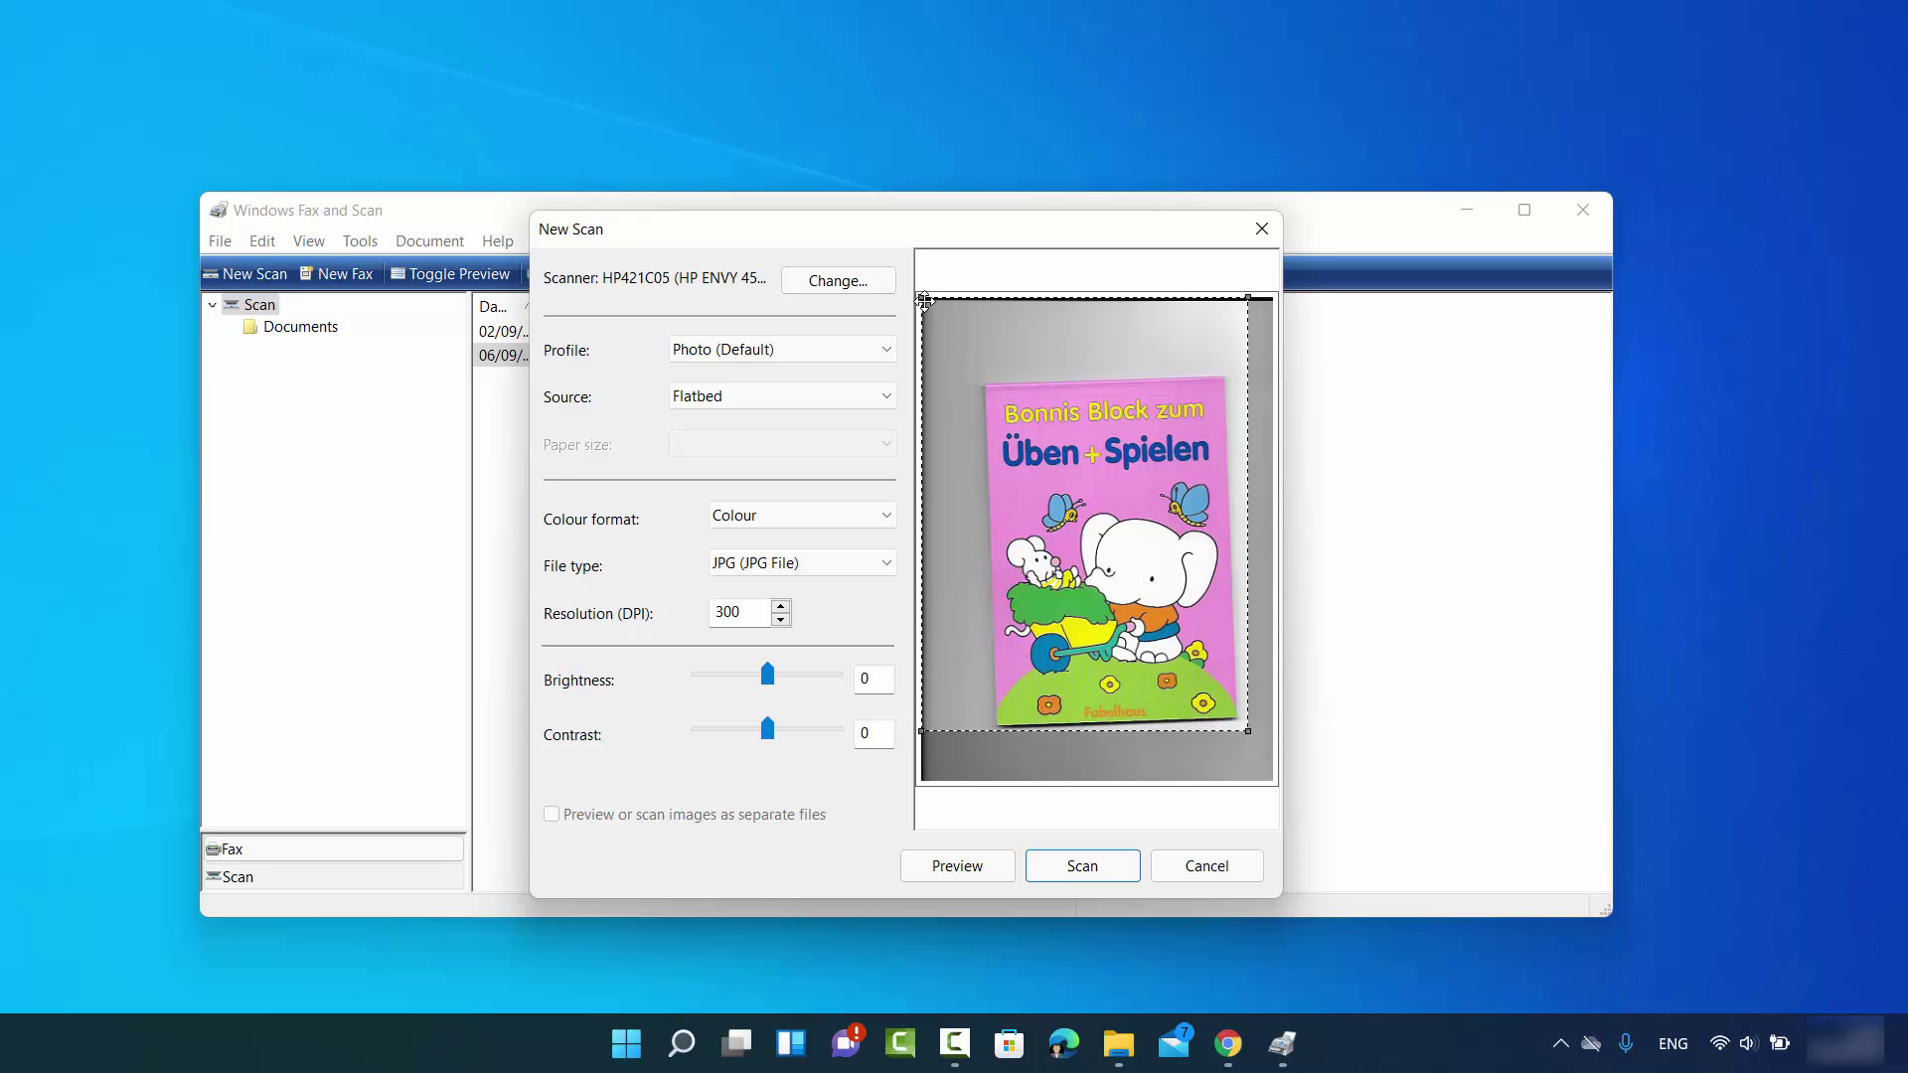
drag(924, 295, 941, 377)
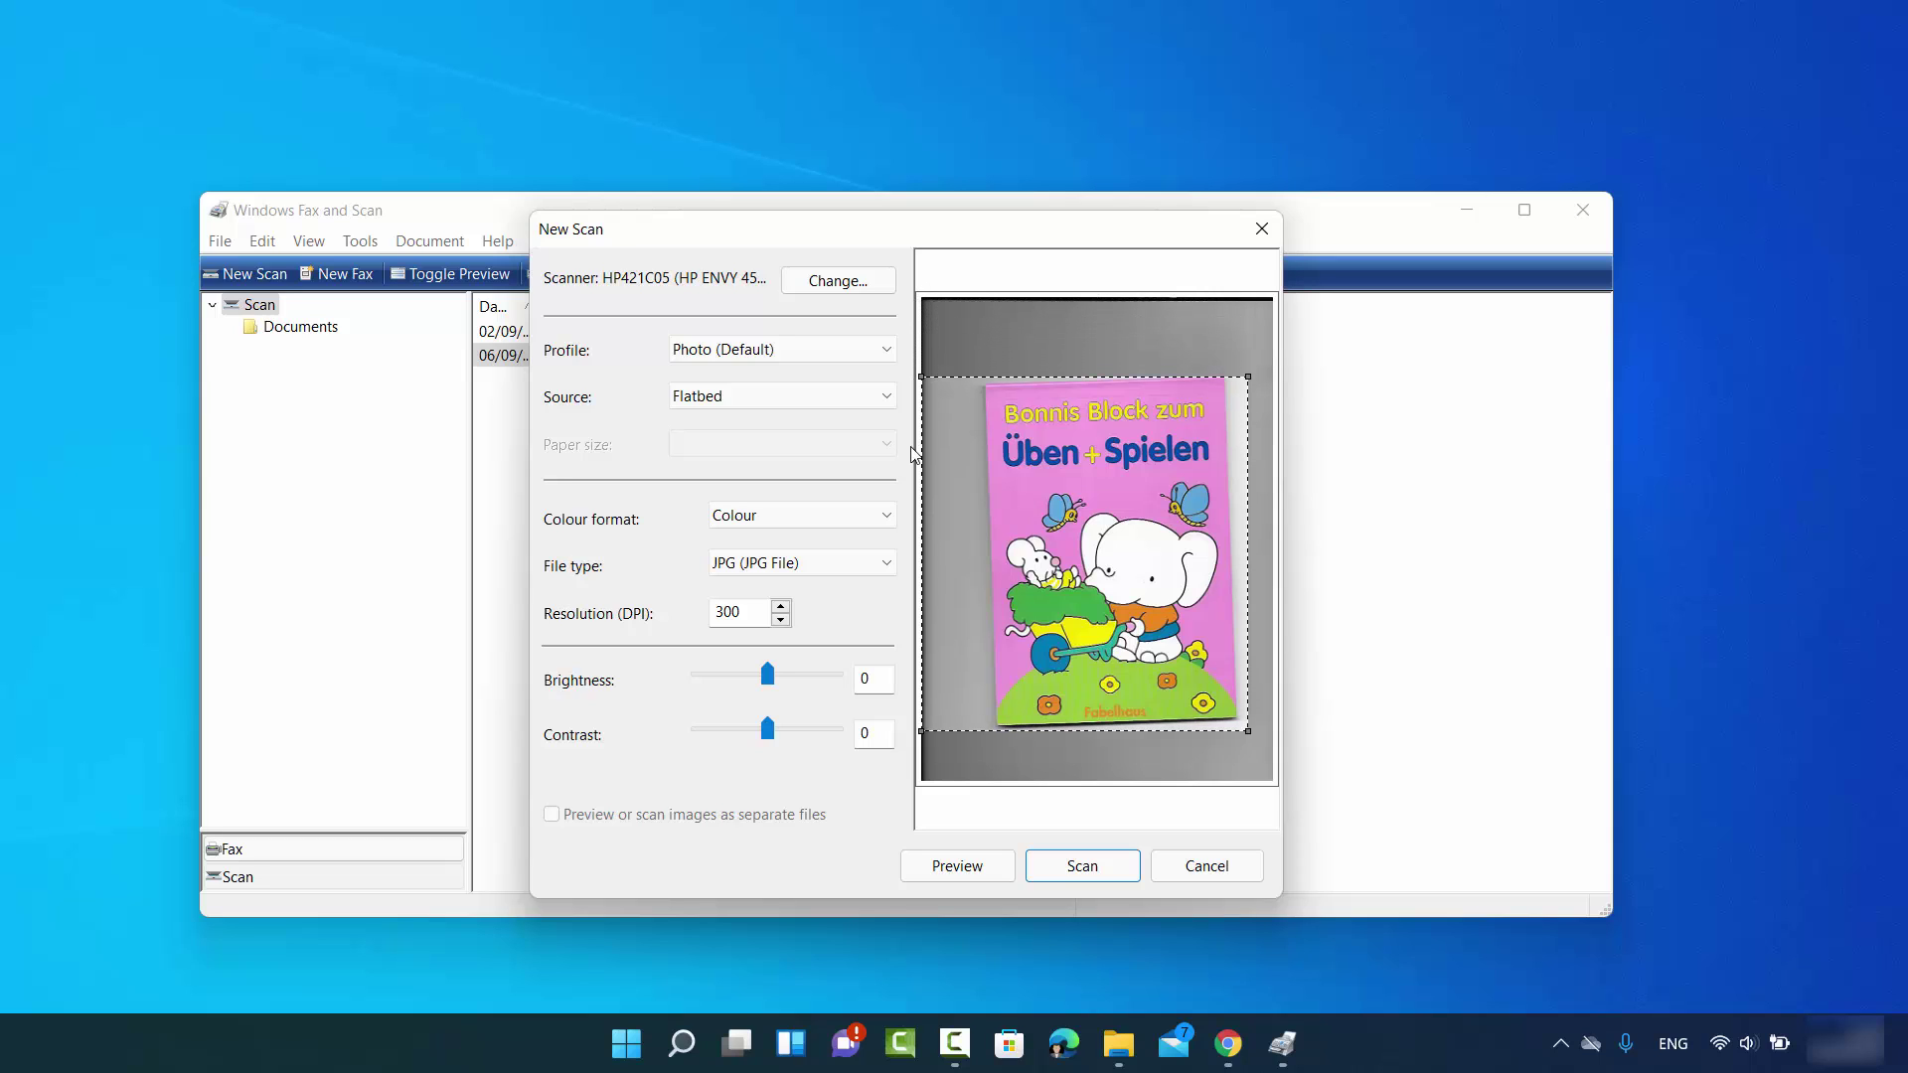
drag(922, 553, 976, 564)
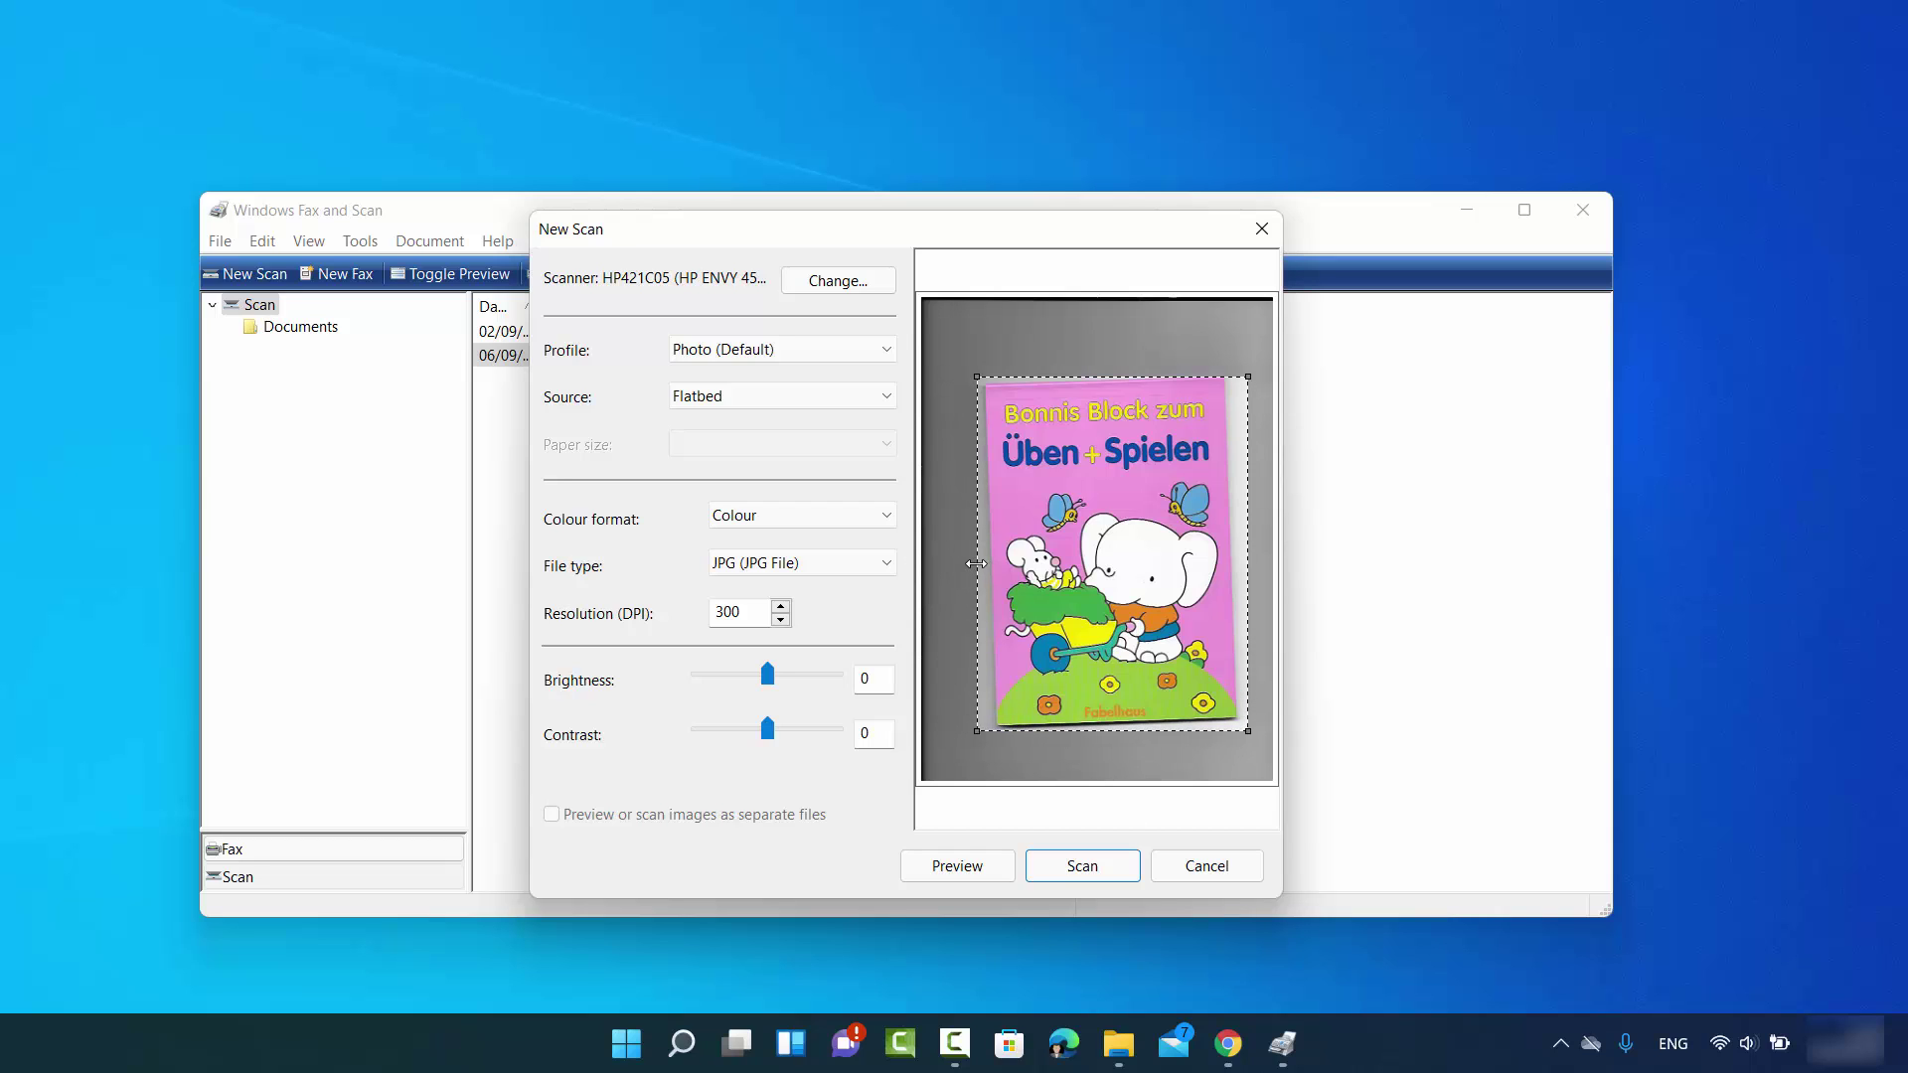
click(1071, 870)
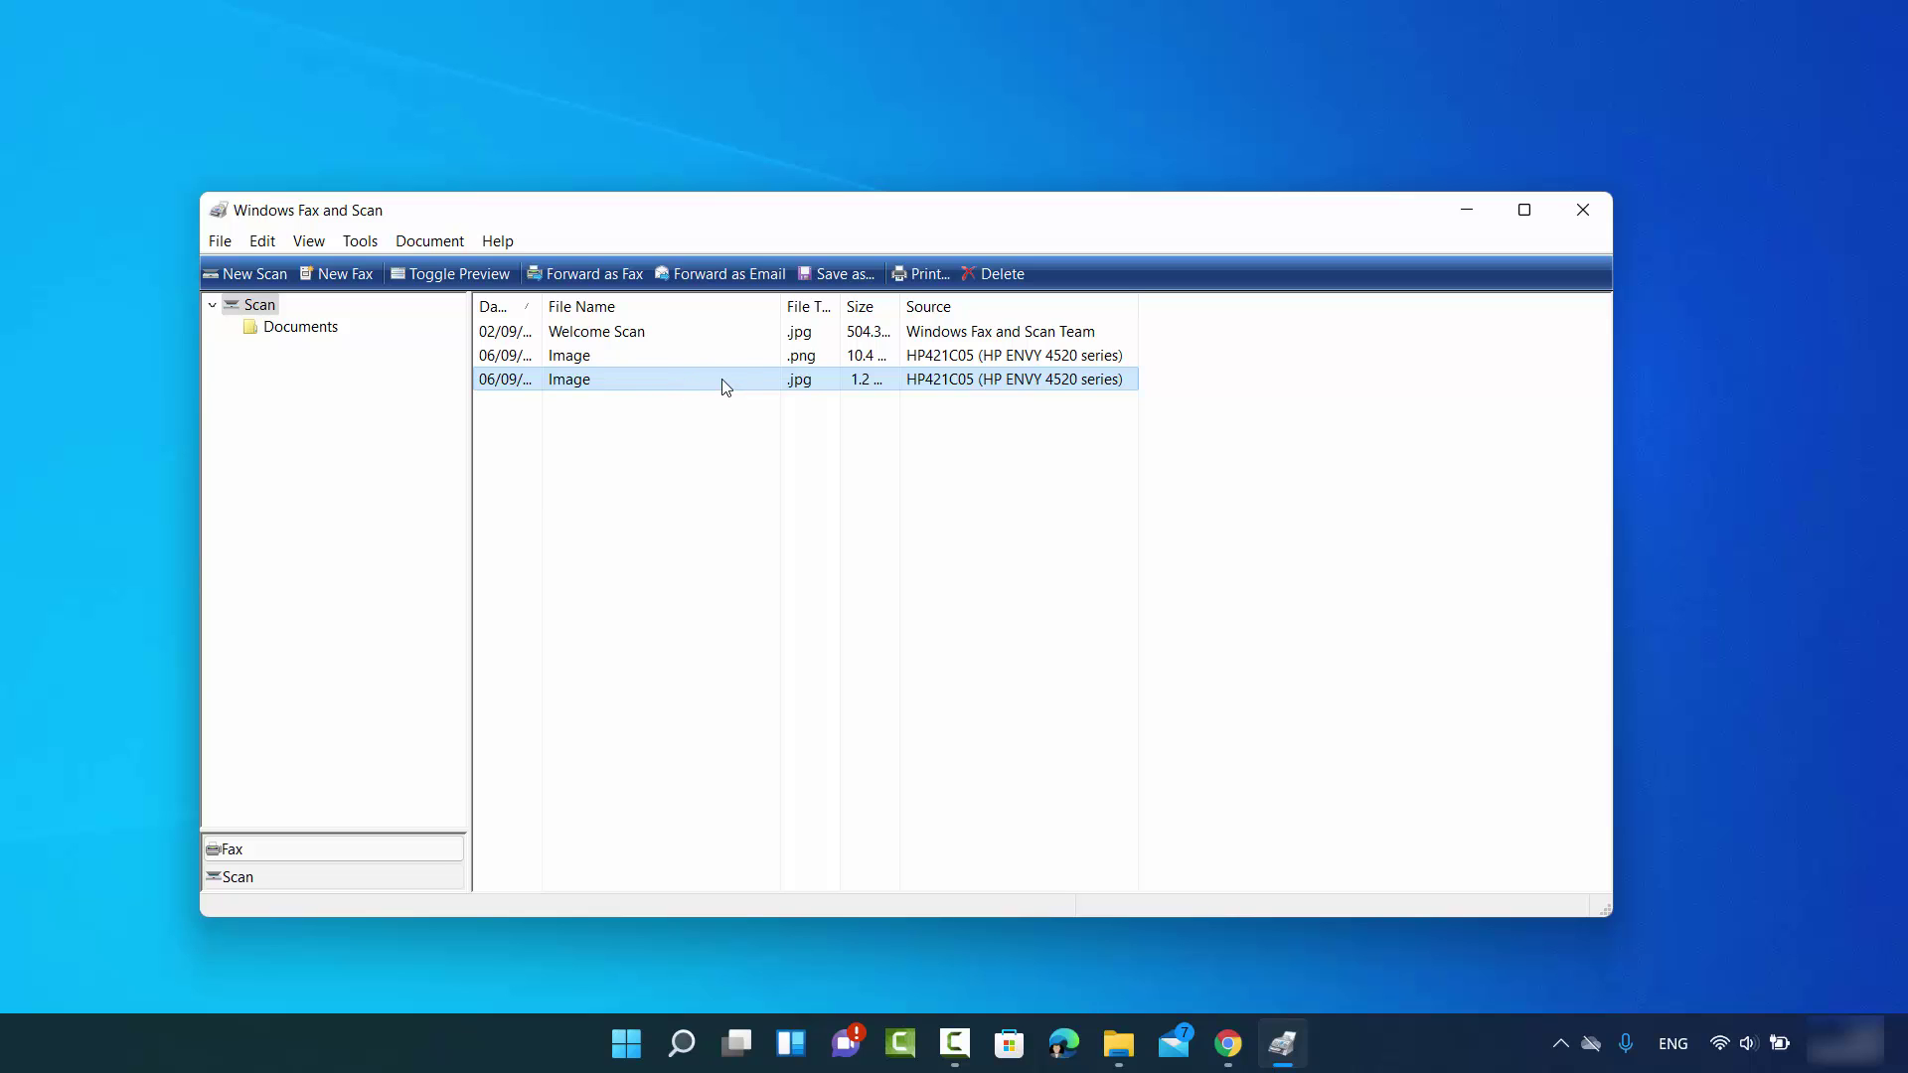
double_click(722, 387)
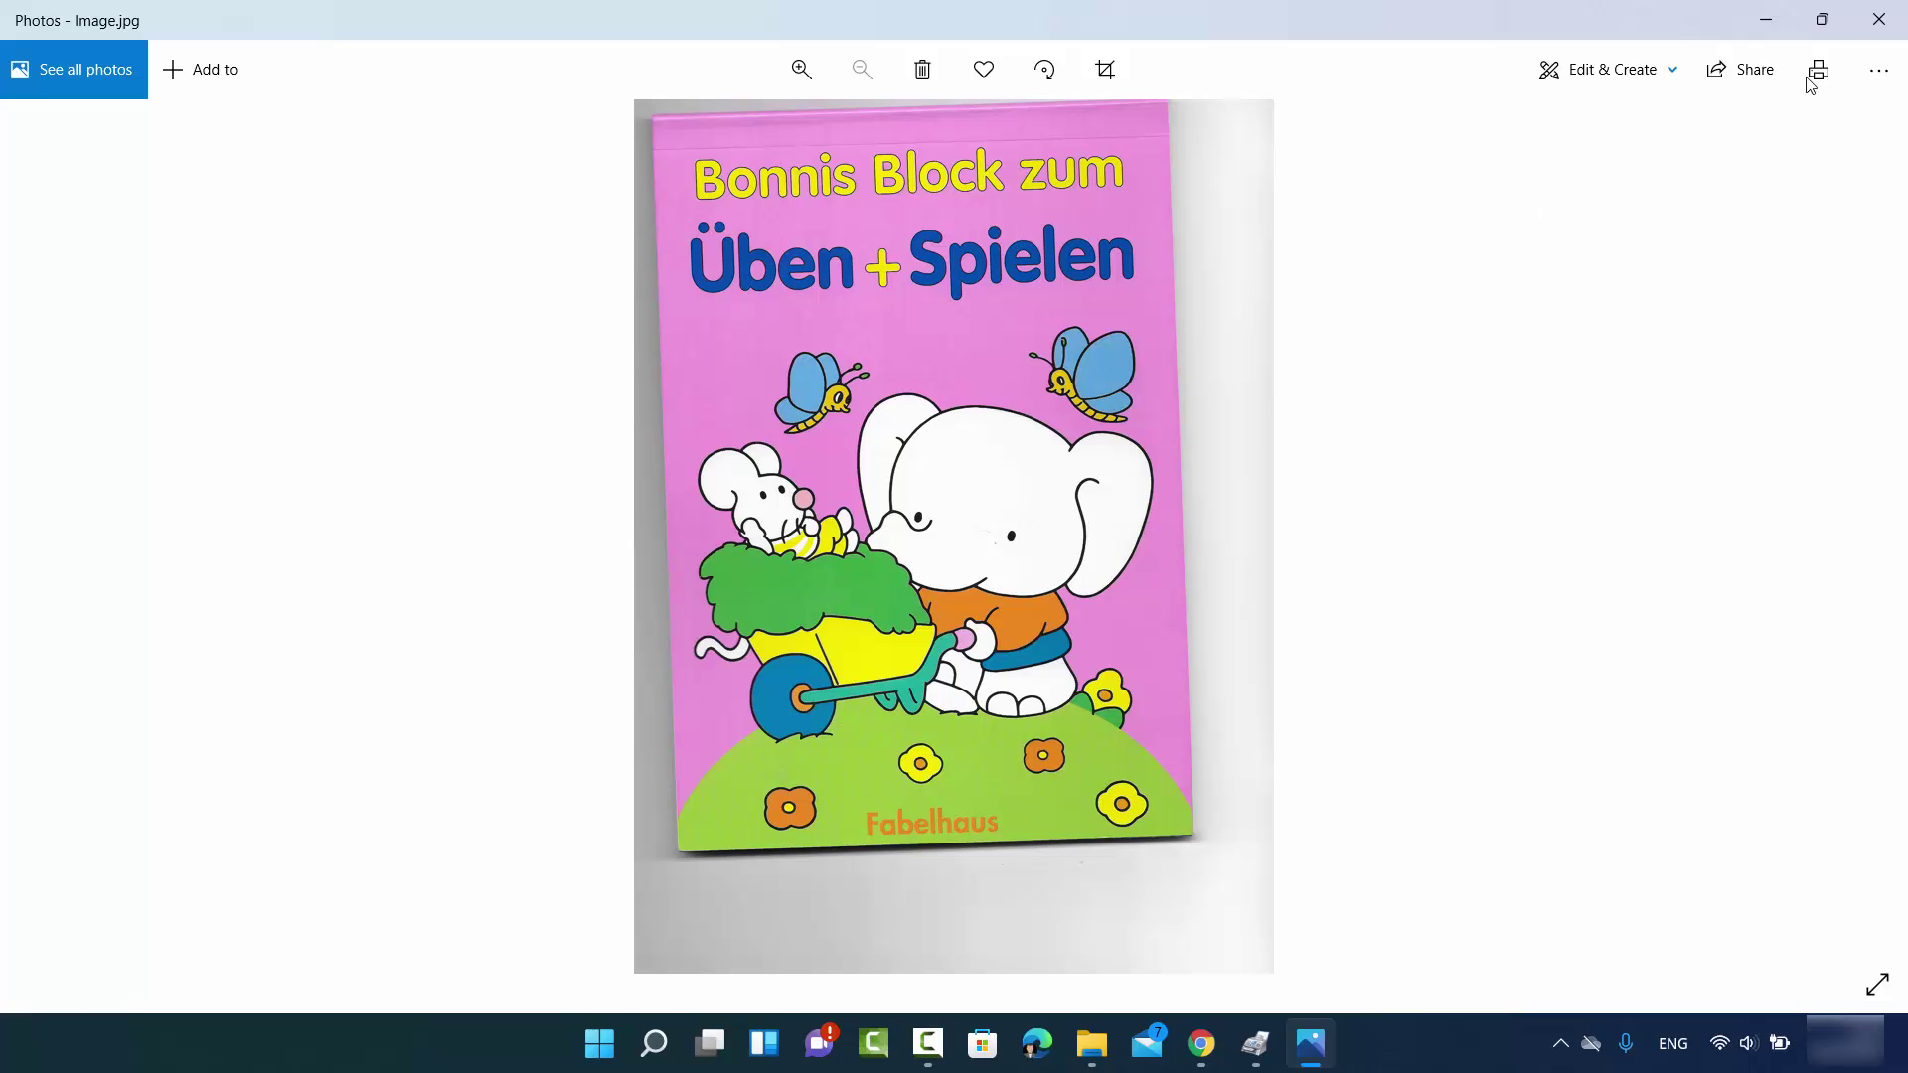
click(1879, 19)
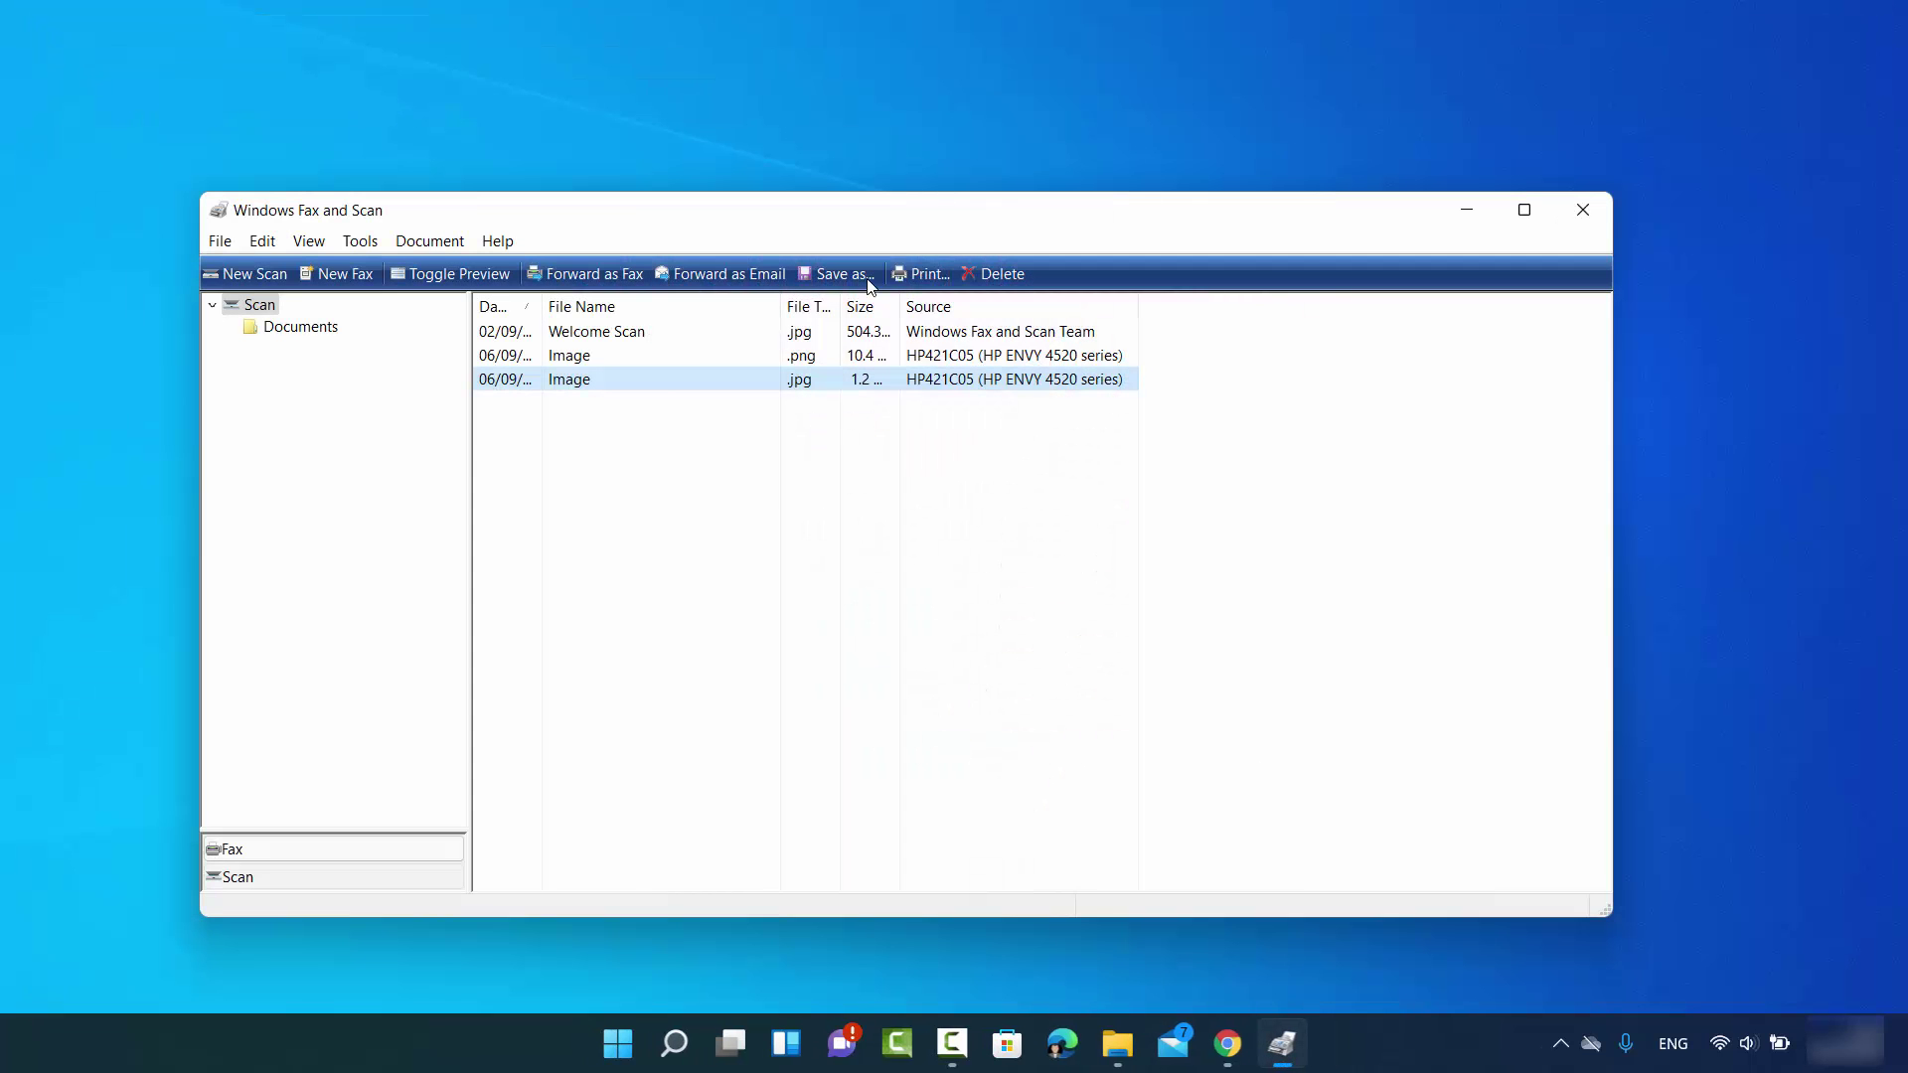
- Open Save As for the new JPG scan and make the Desktop the target folder
right_click(669, 387)
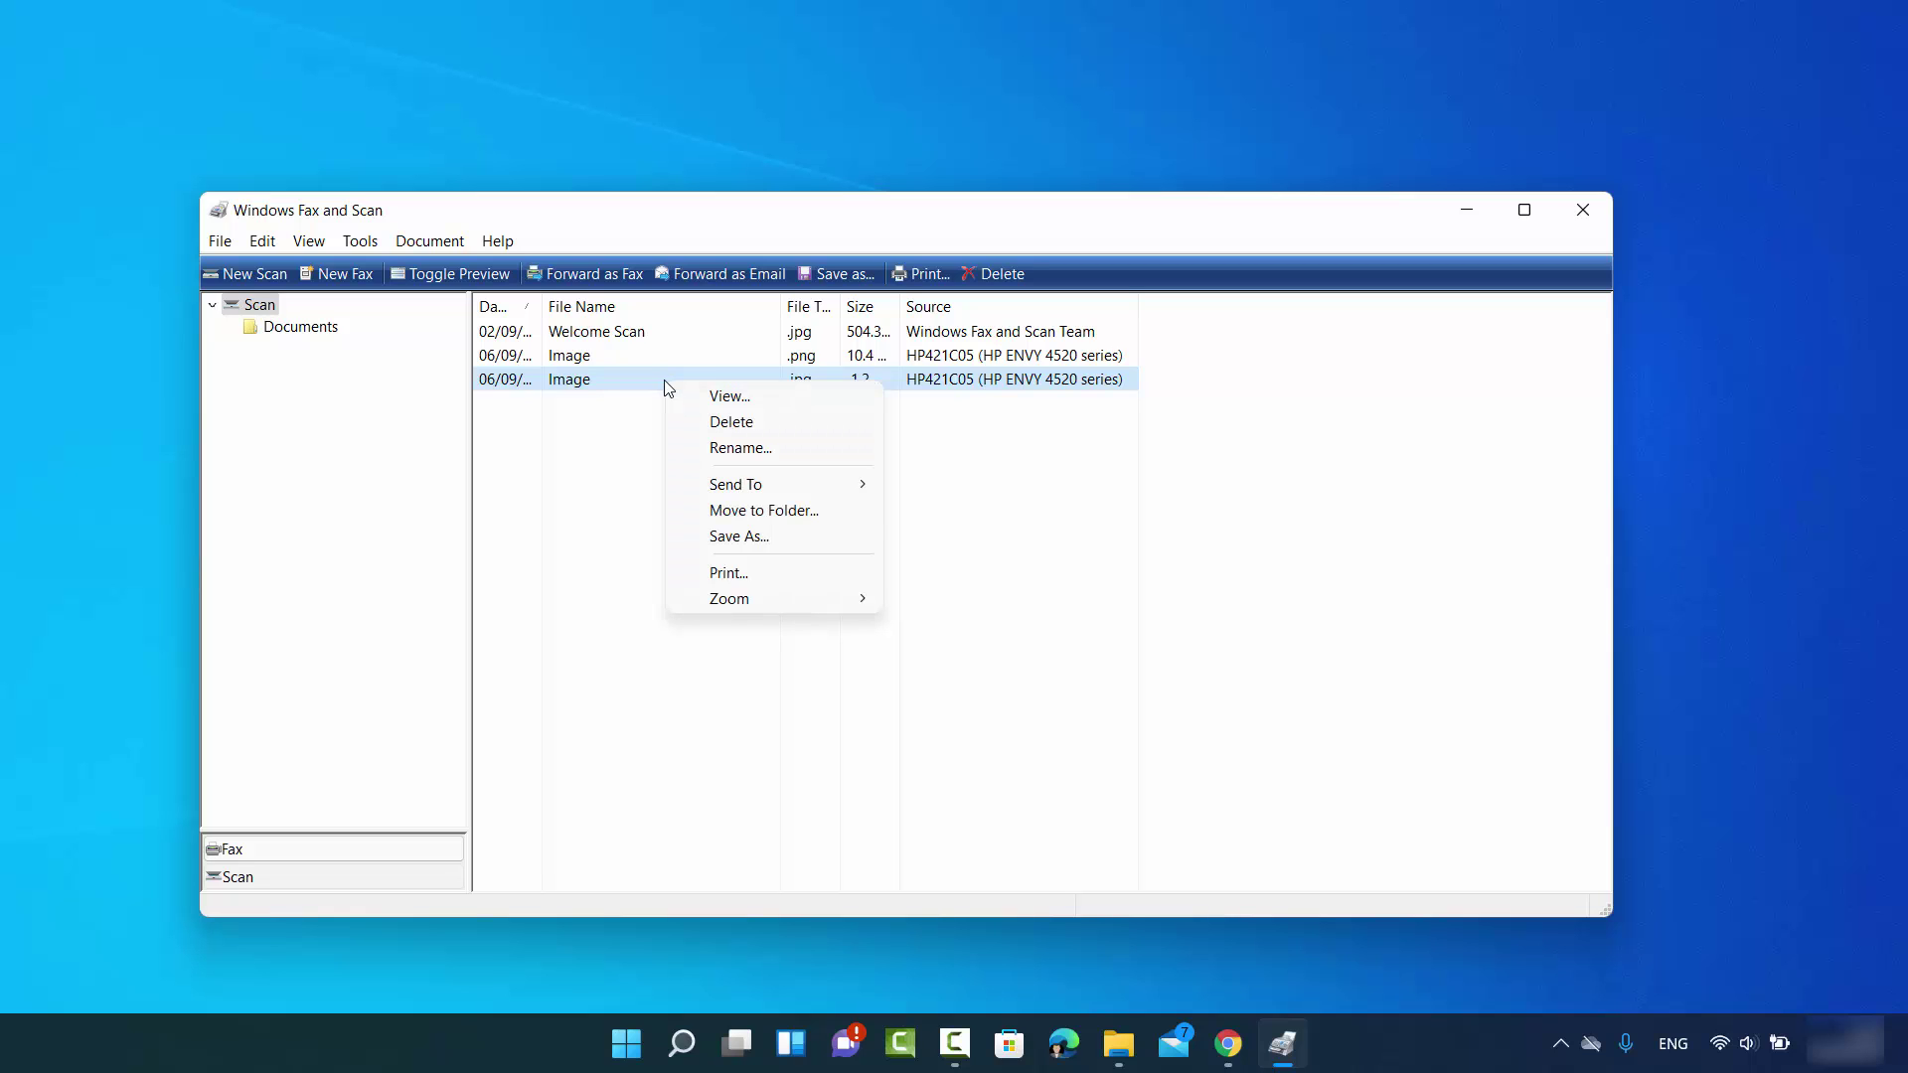
click(742, 537)
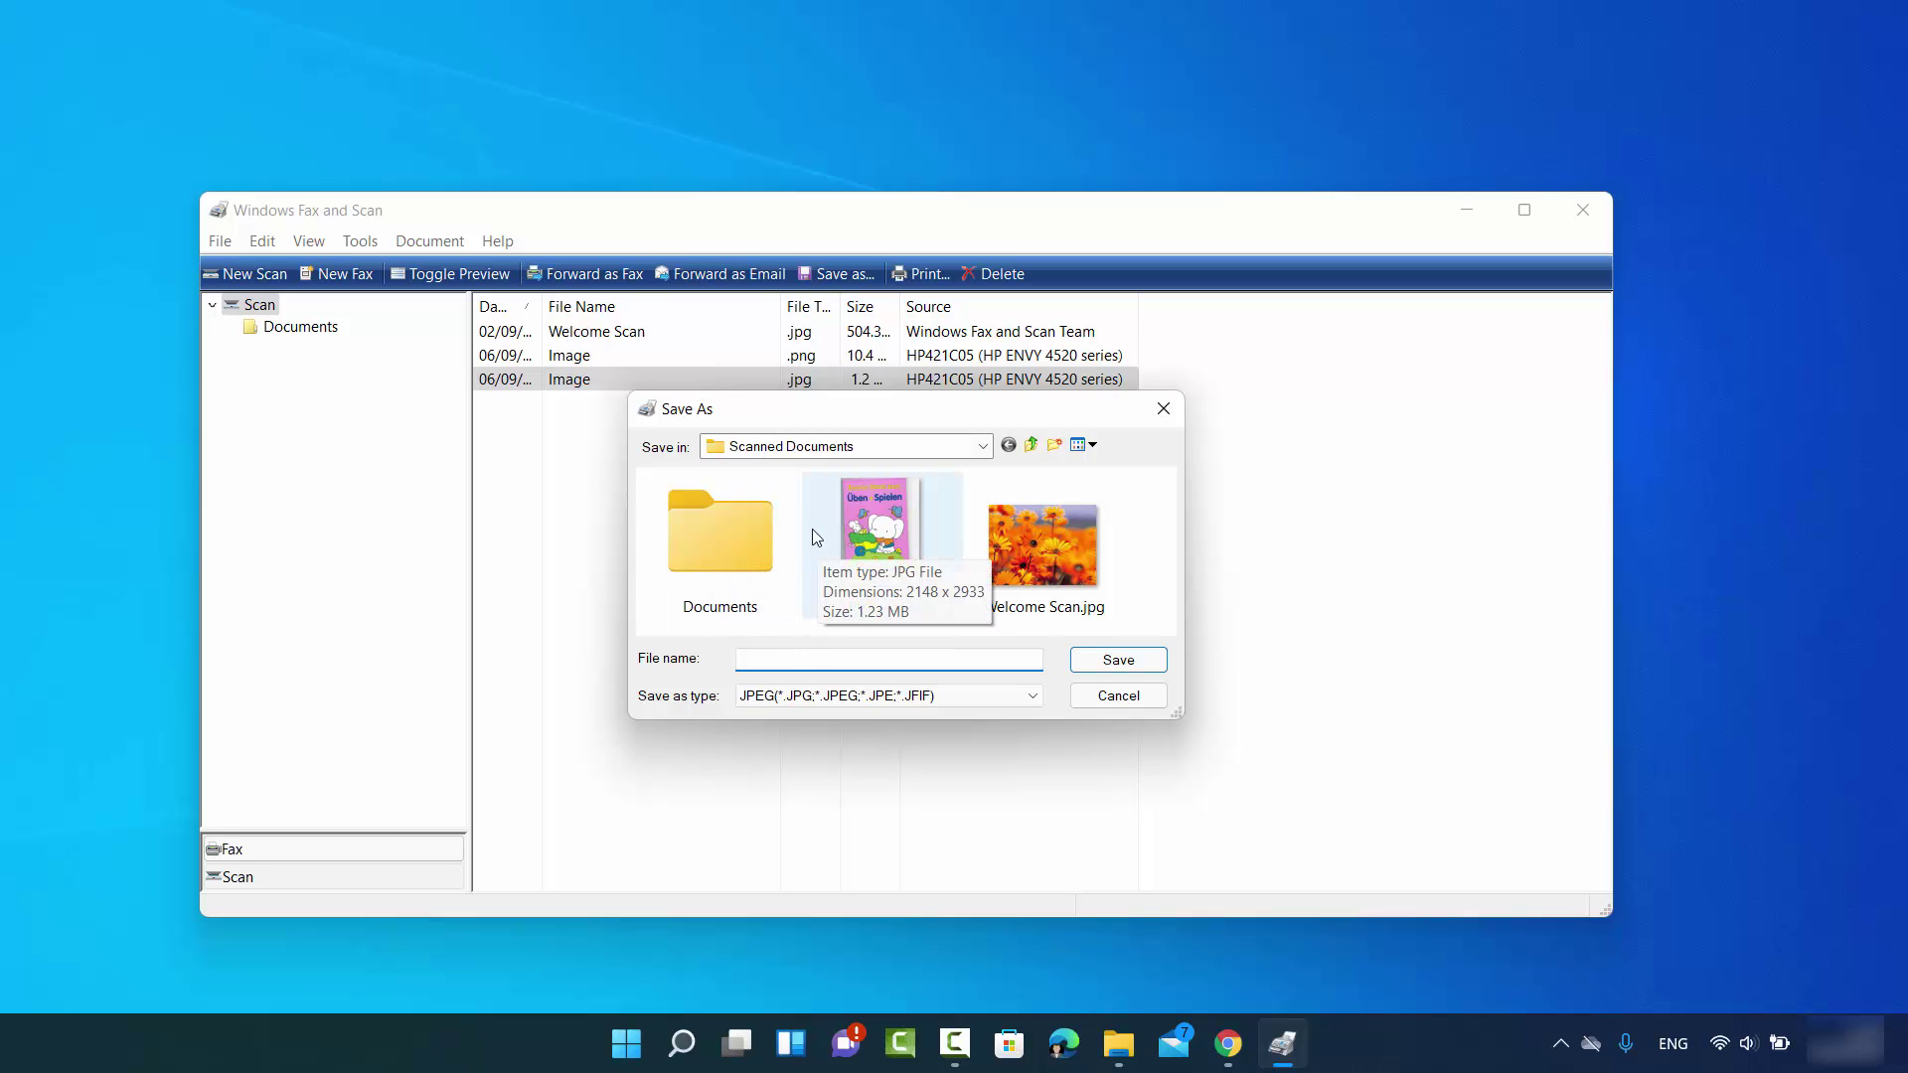
click(1032, 445)
click(1031, 446)
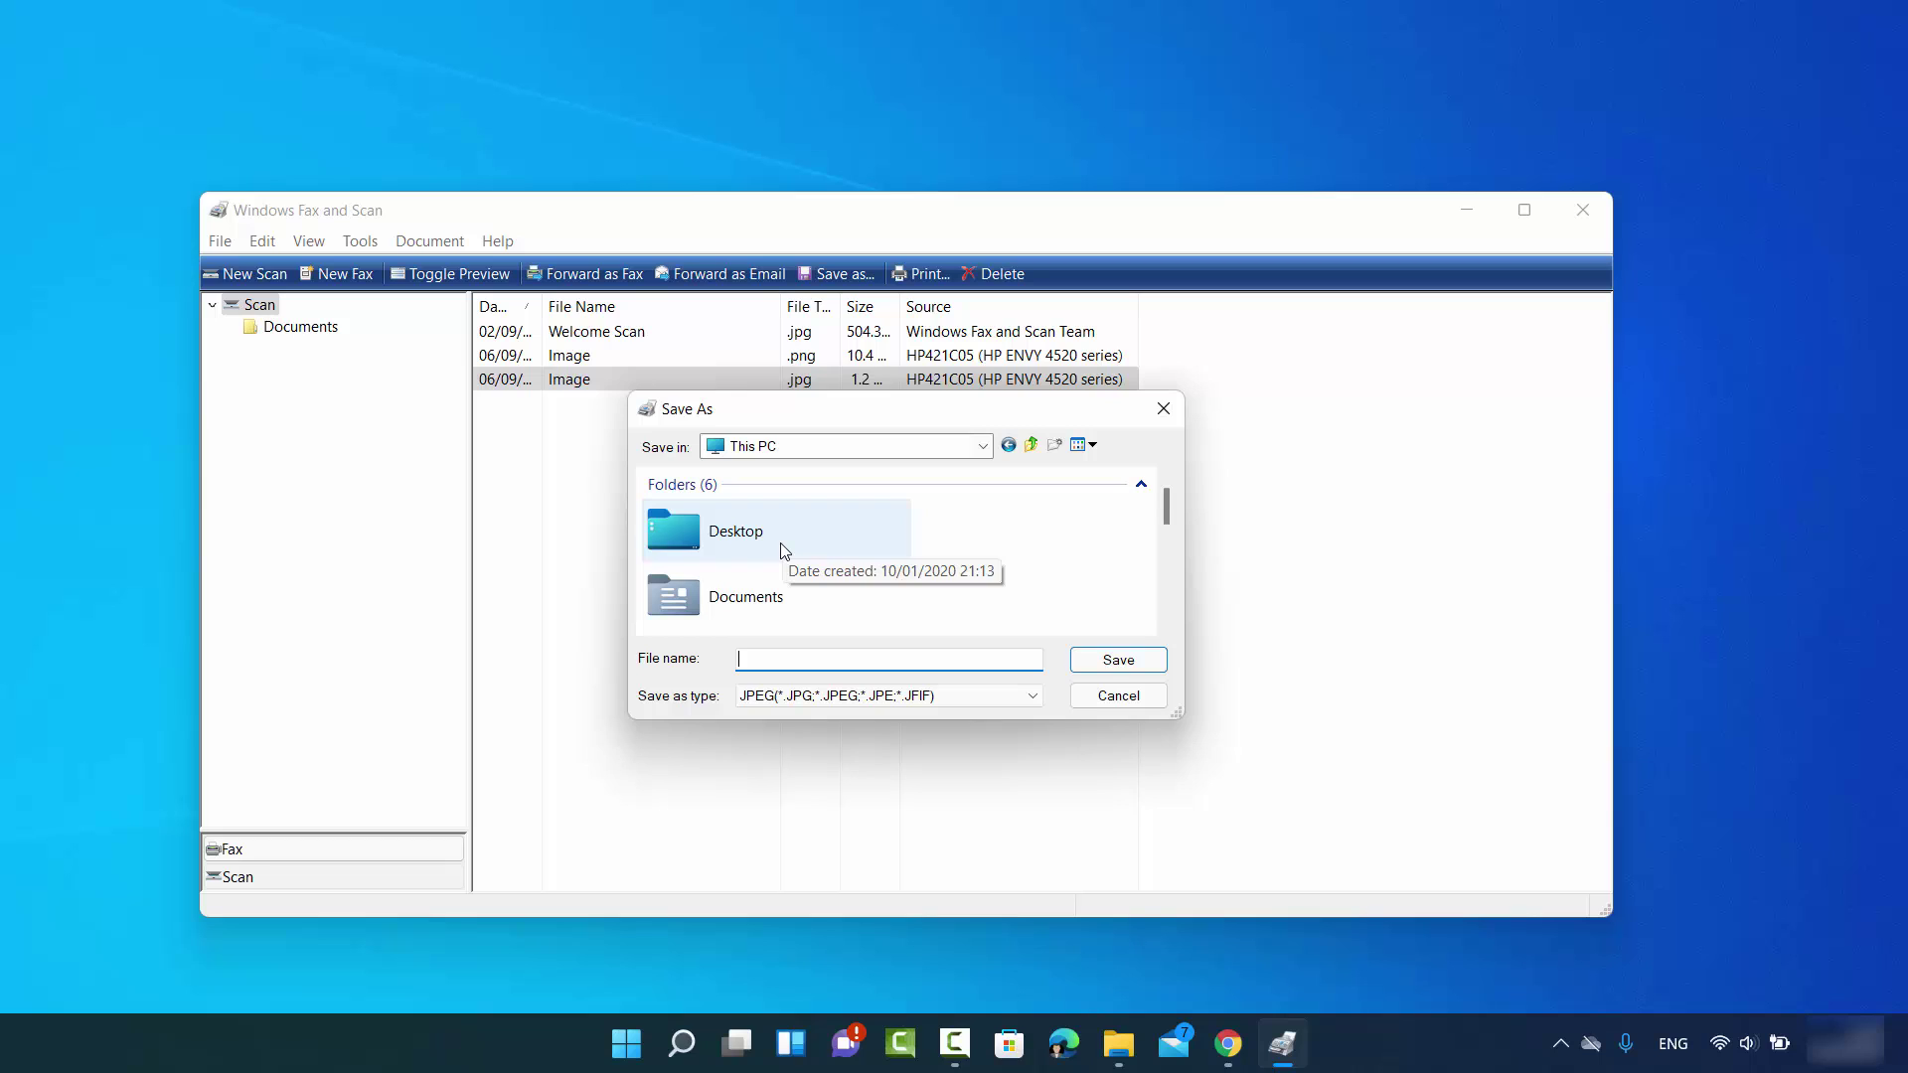
click(784, 551)
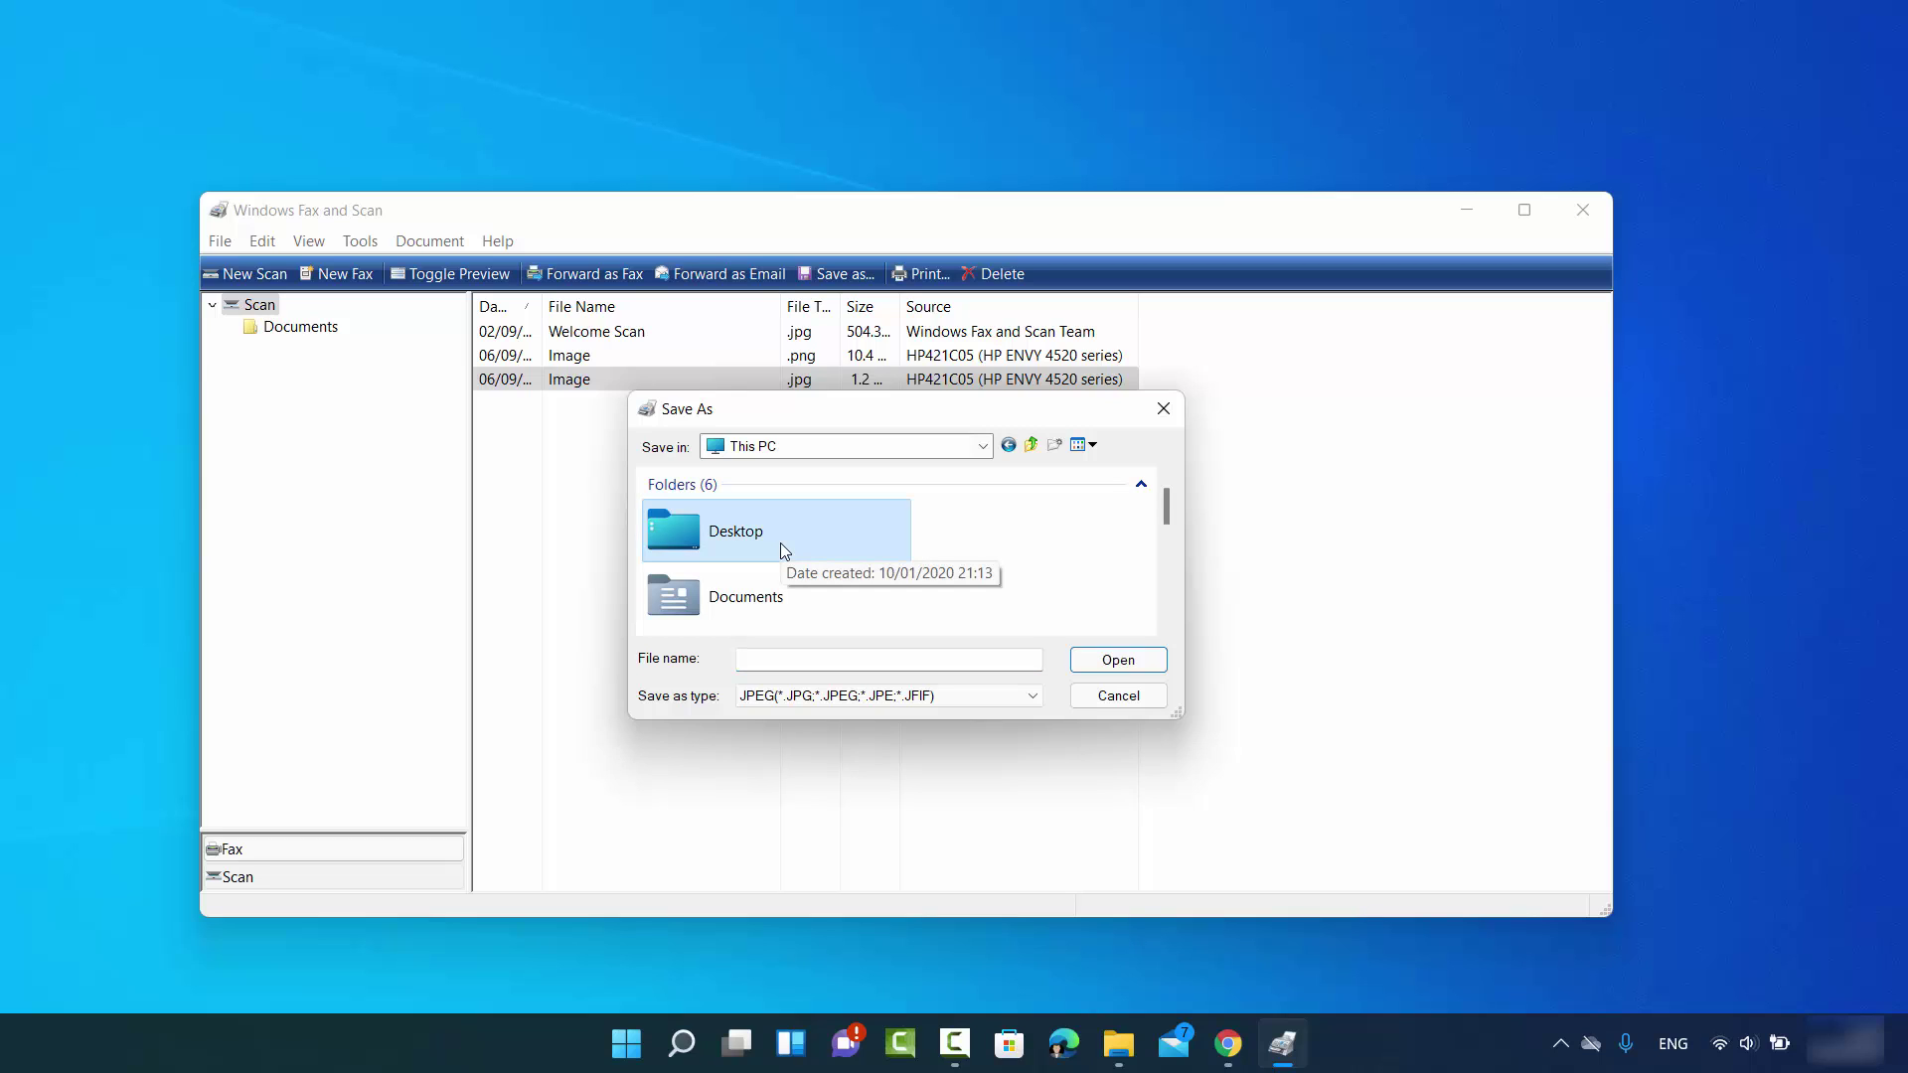
double_click(783, 538)
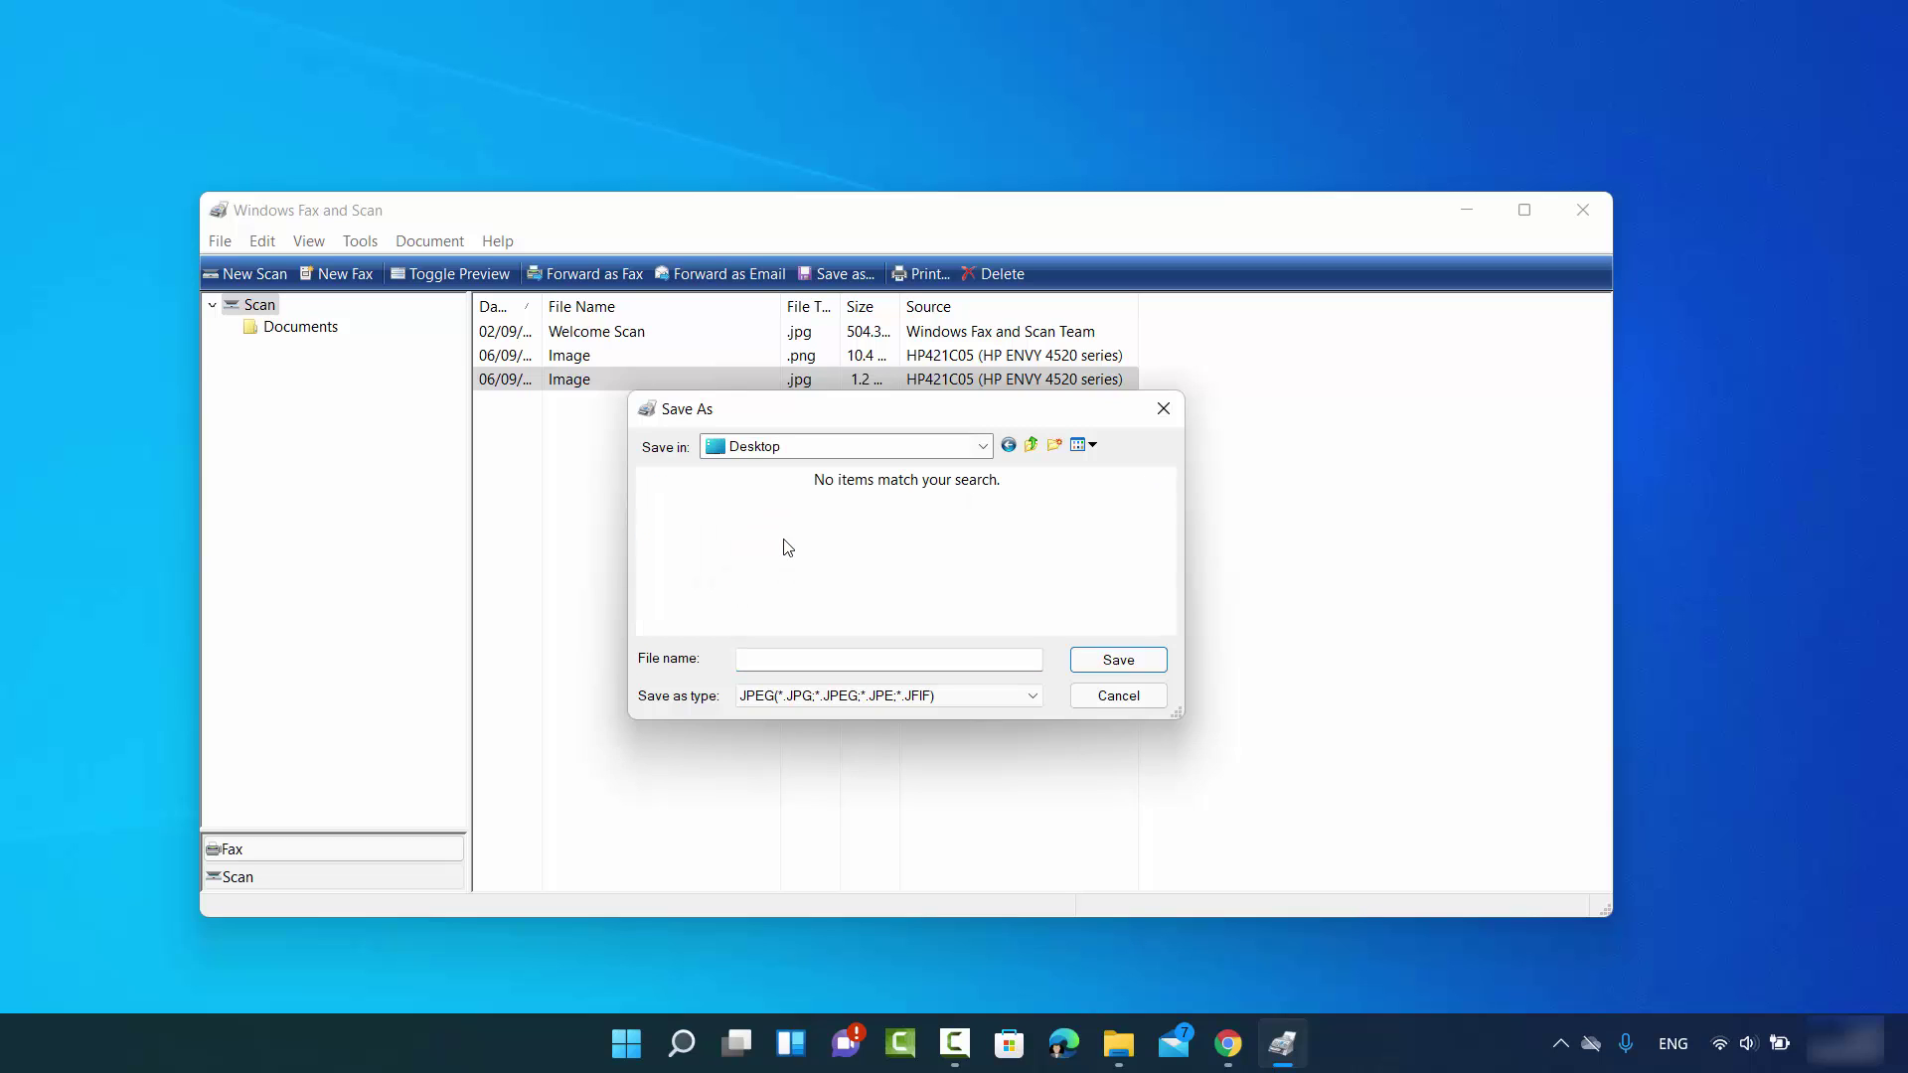
click(853, 661)
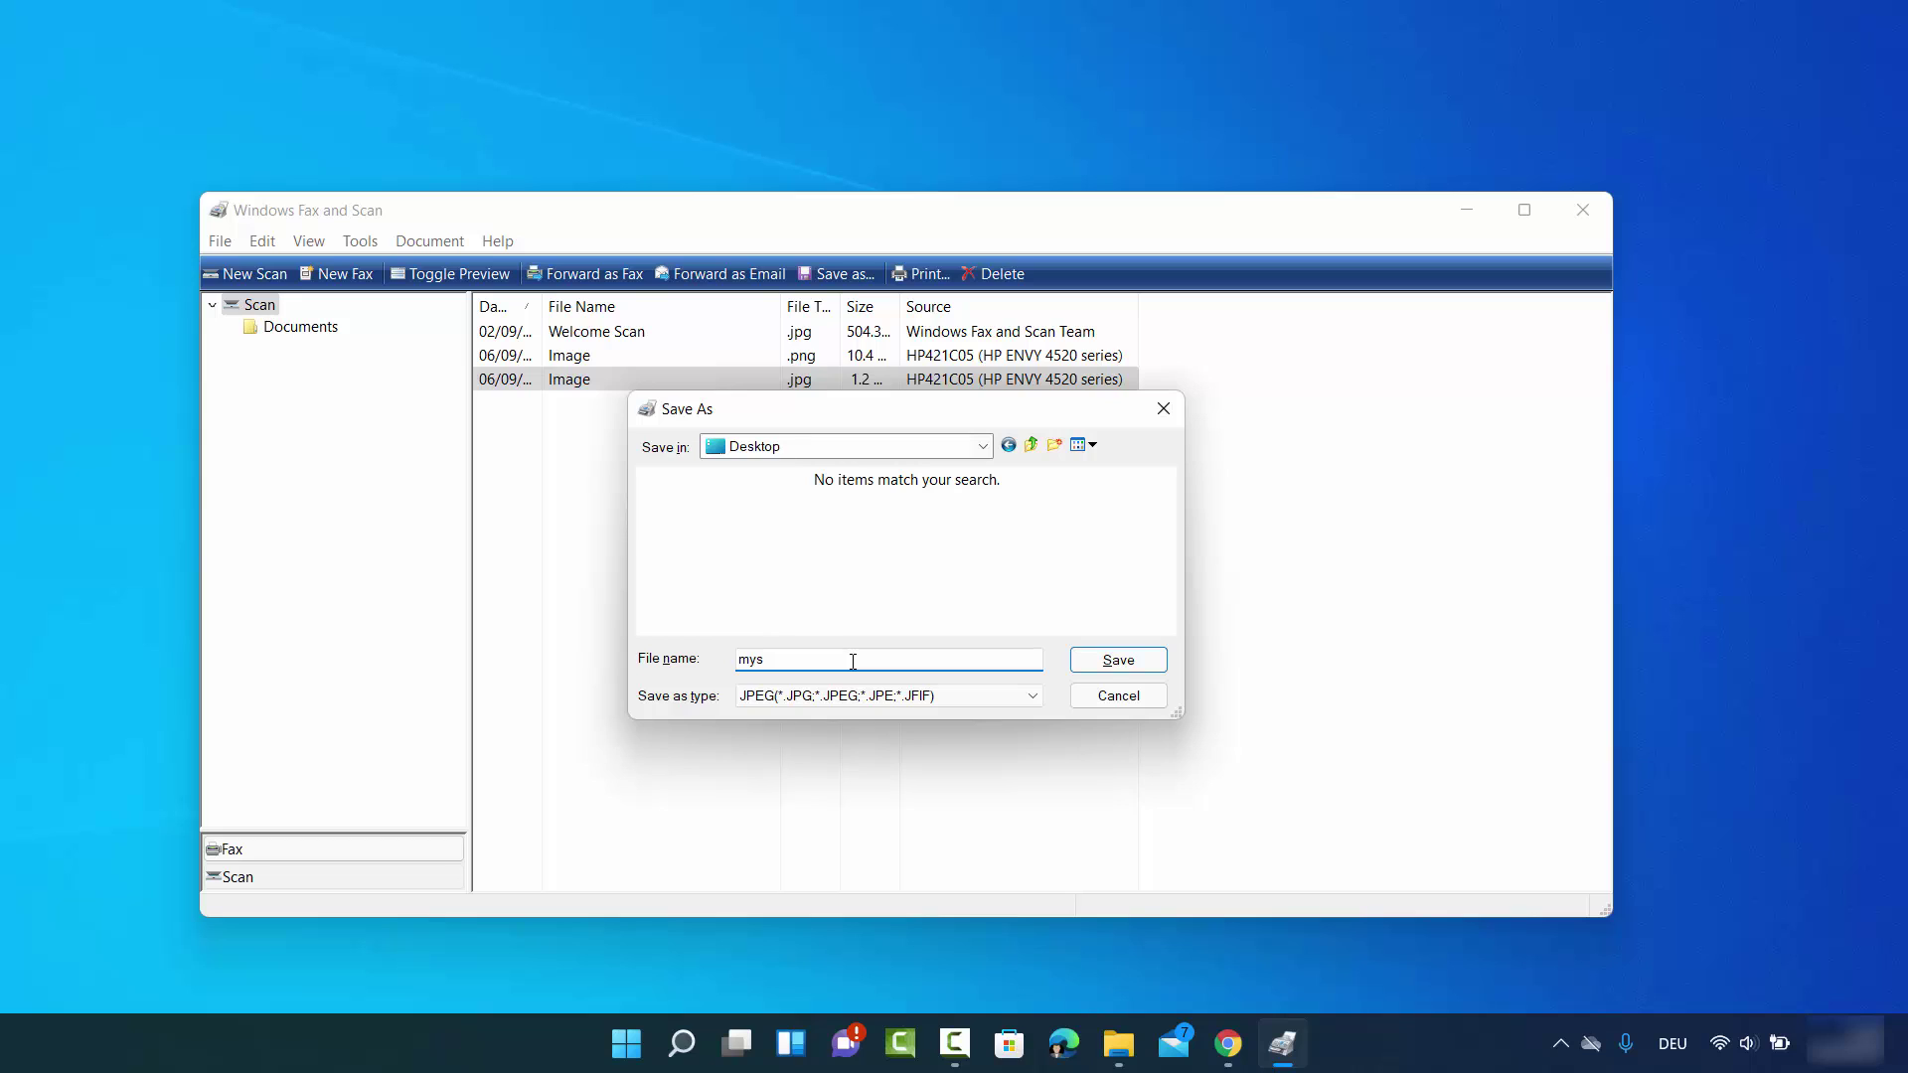
- Name the copy 'myscan' with type PNG(*.PNG), then close the Save As dialog without saving
text(an)
click(874, 706)
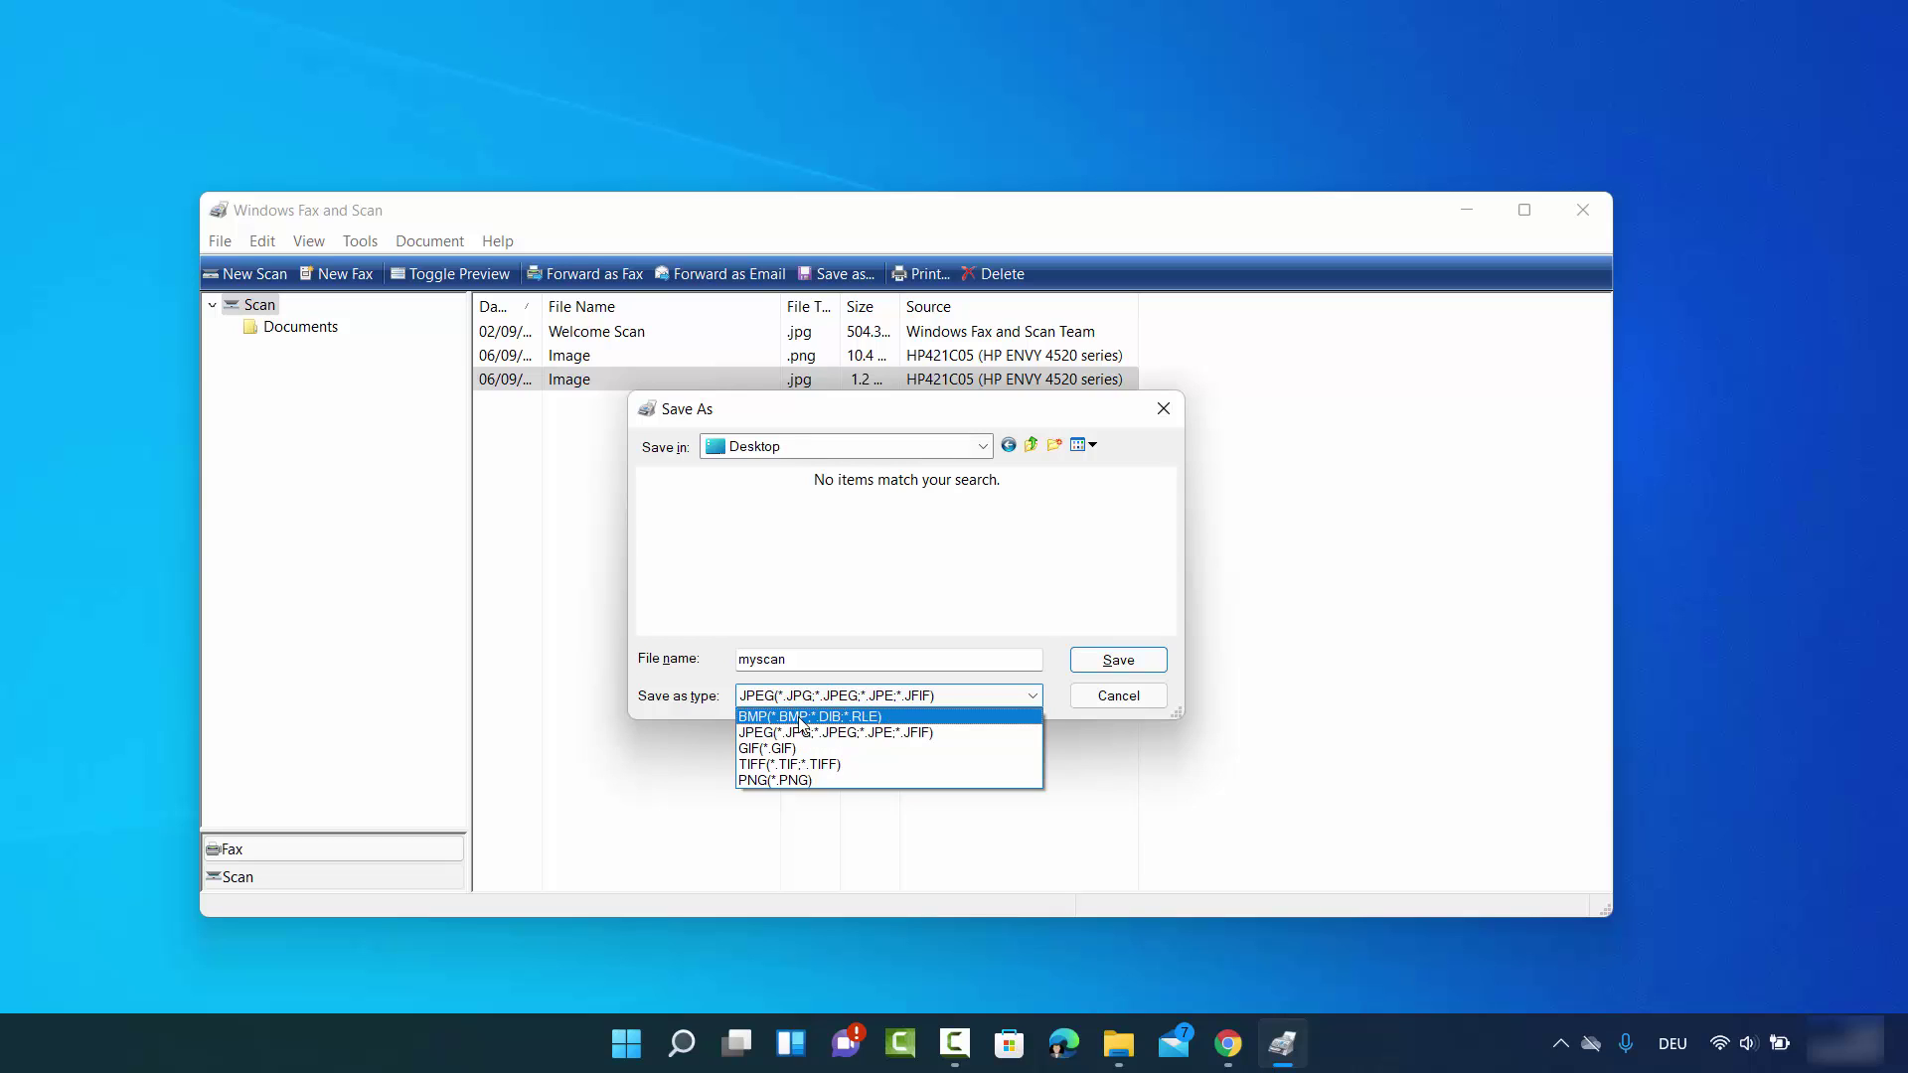
click(827, 781)
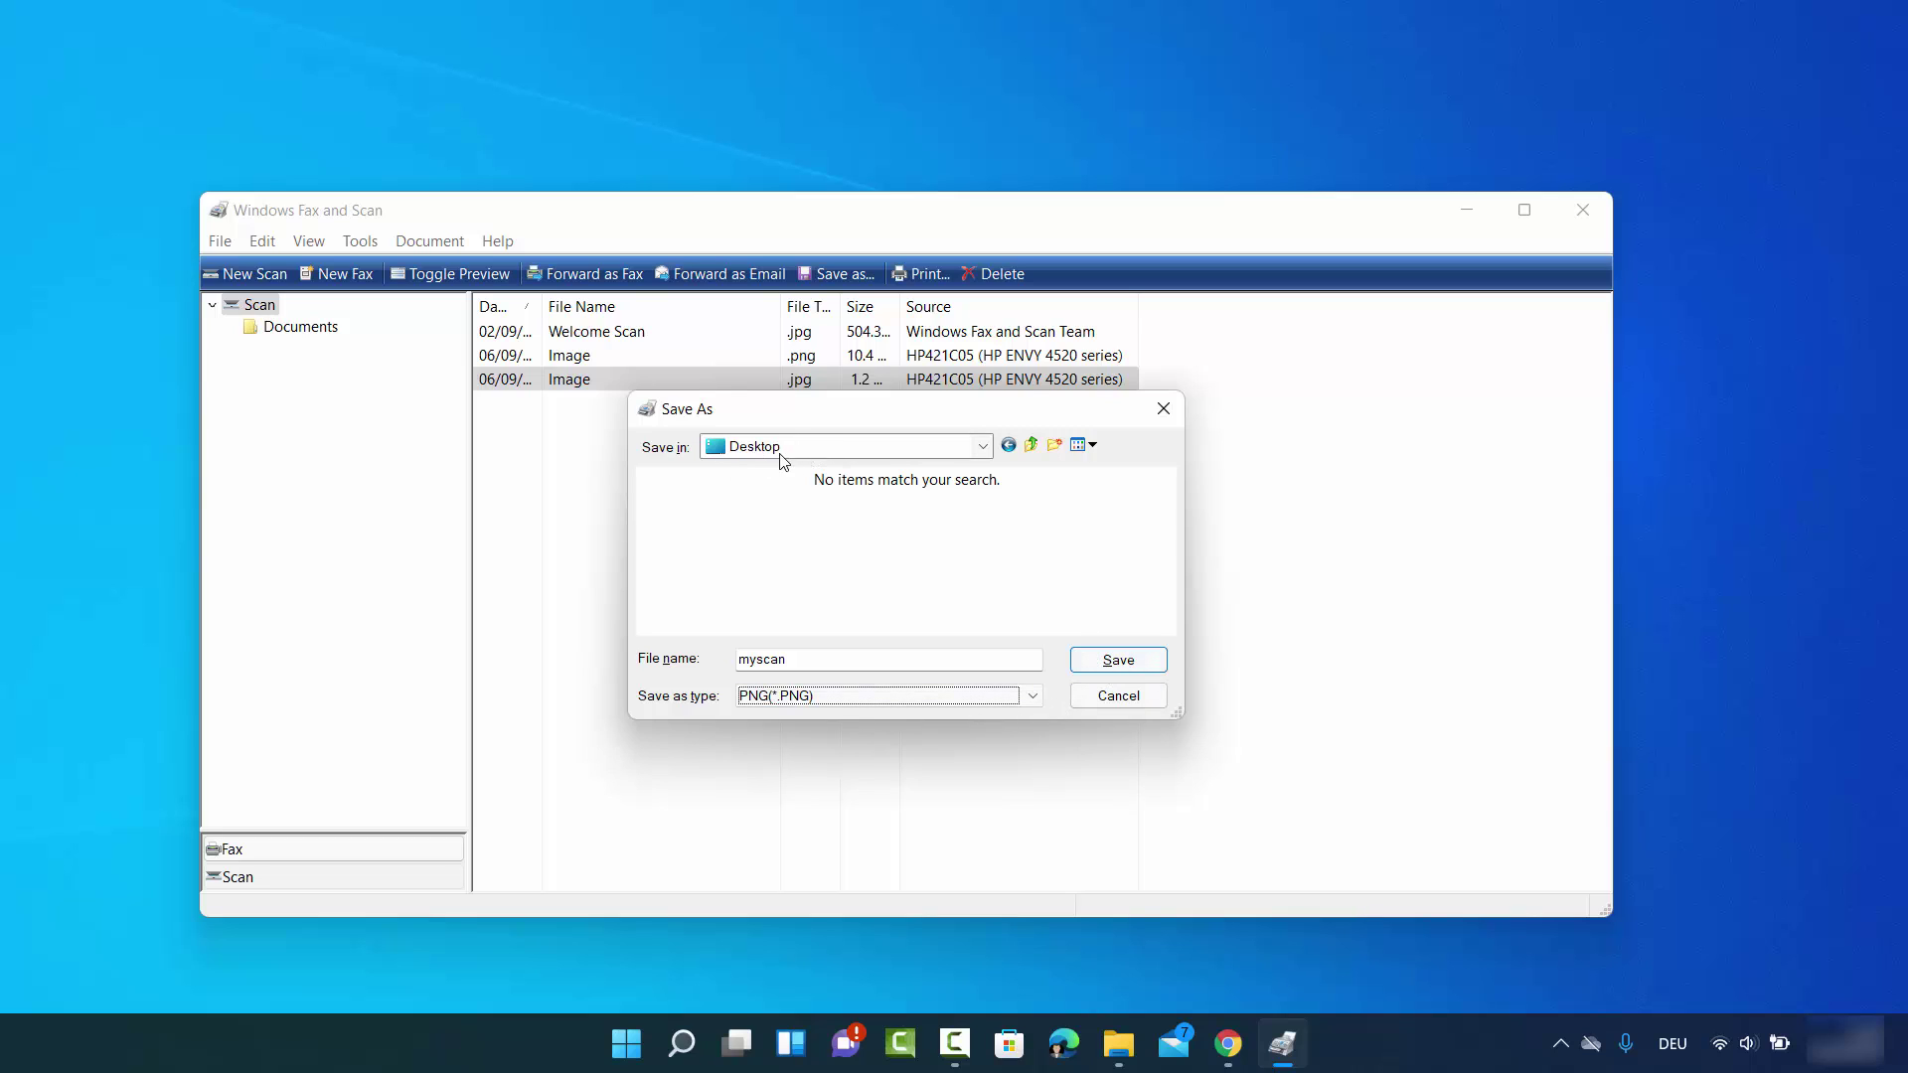
click(1160, 417)
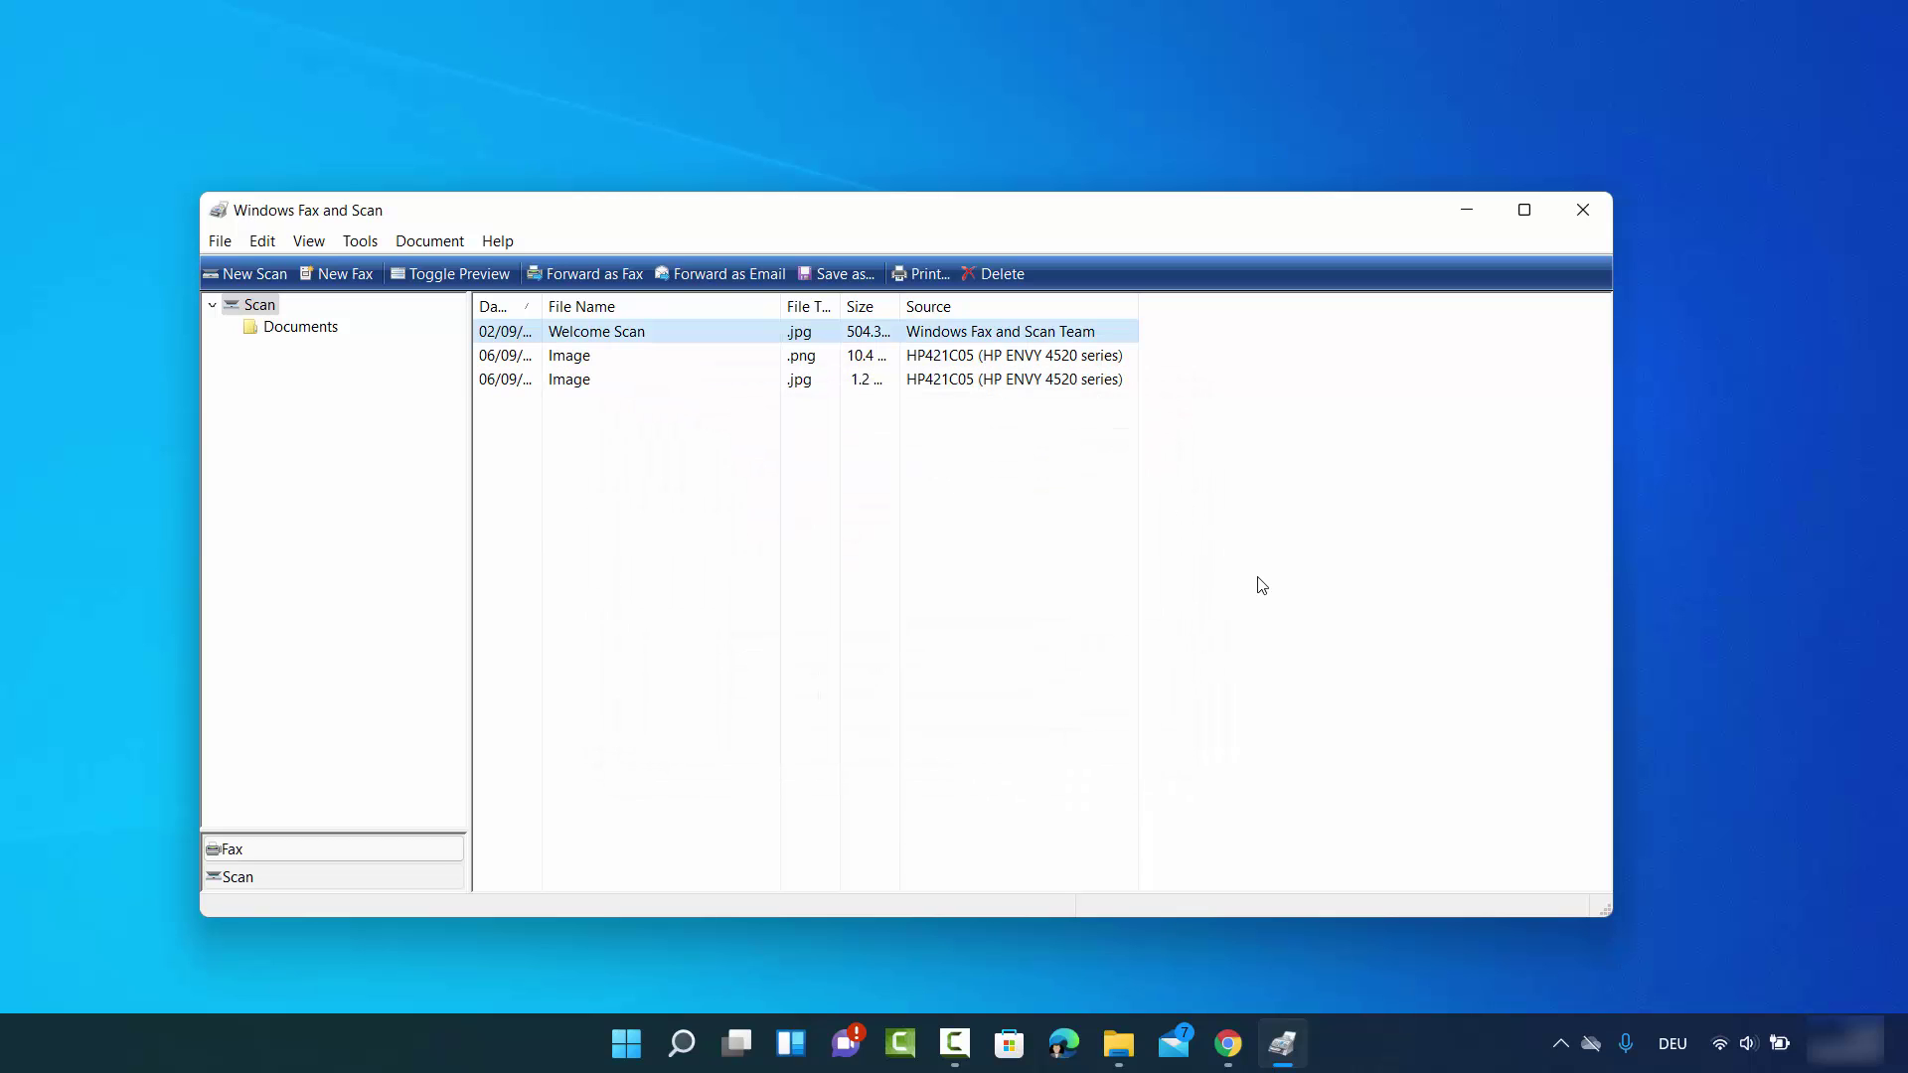